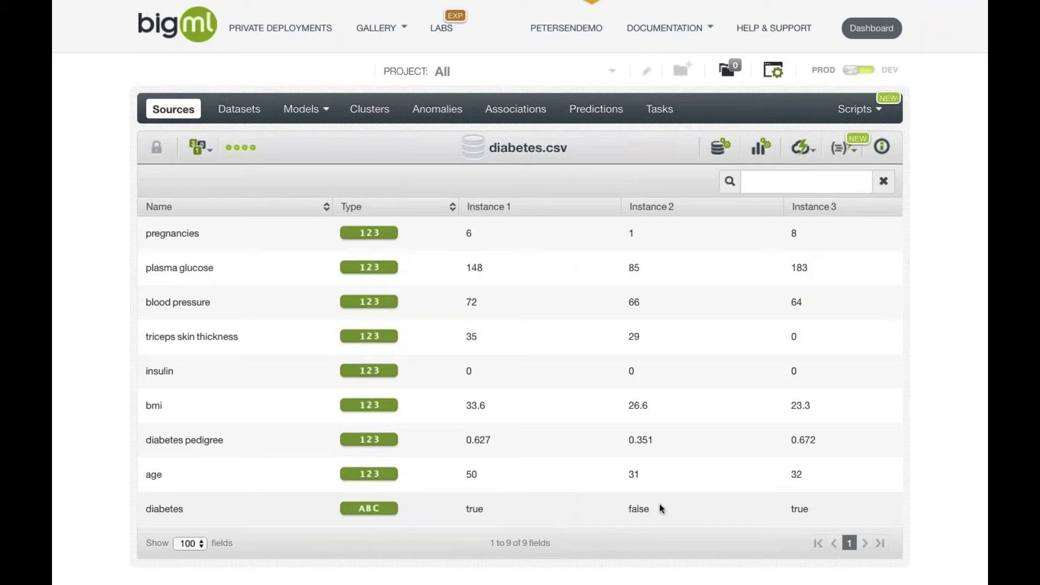
Create a 1-click dataset from the diabetes.csv source.
left_click(807, 154)
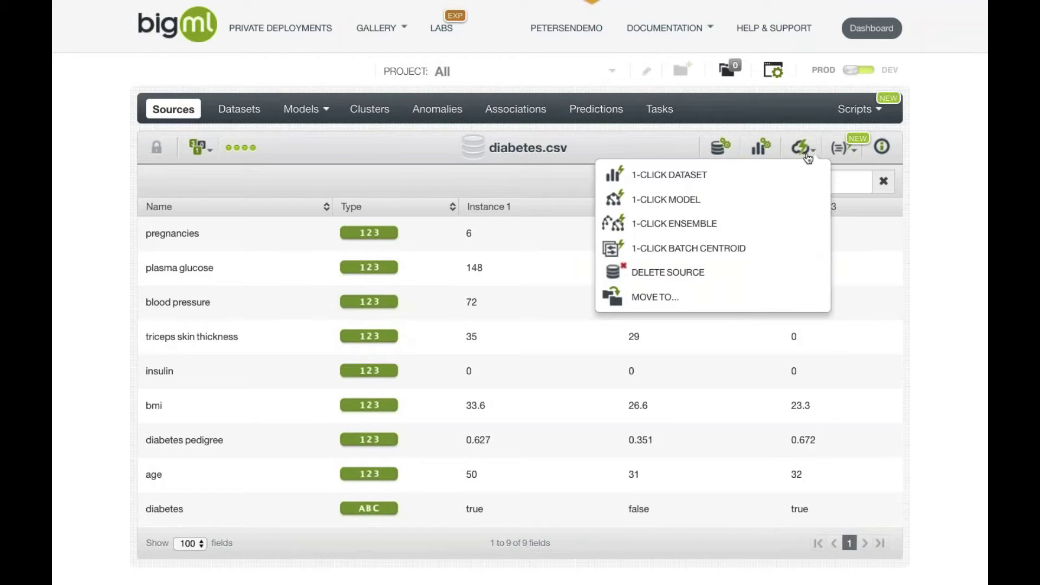
left_click(801, 174)
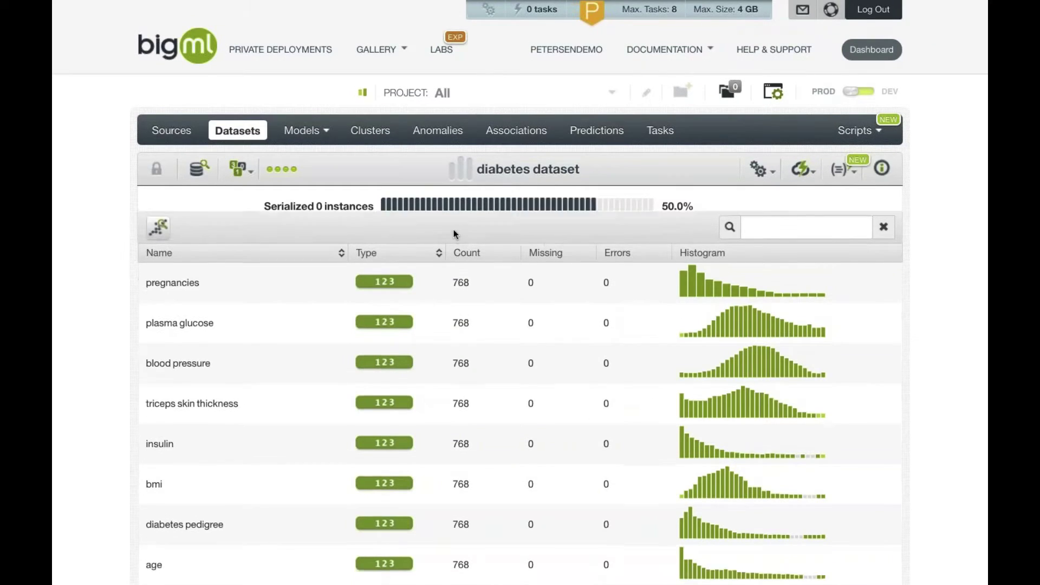
Create a filtered dataset from the diabetes dataset that keeps only the plasma glucose and diabetes fields.
mouse_move(759, 168)
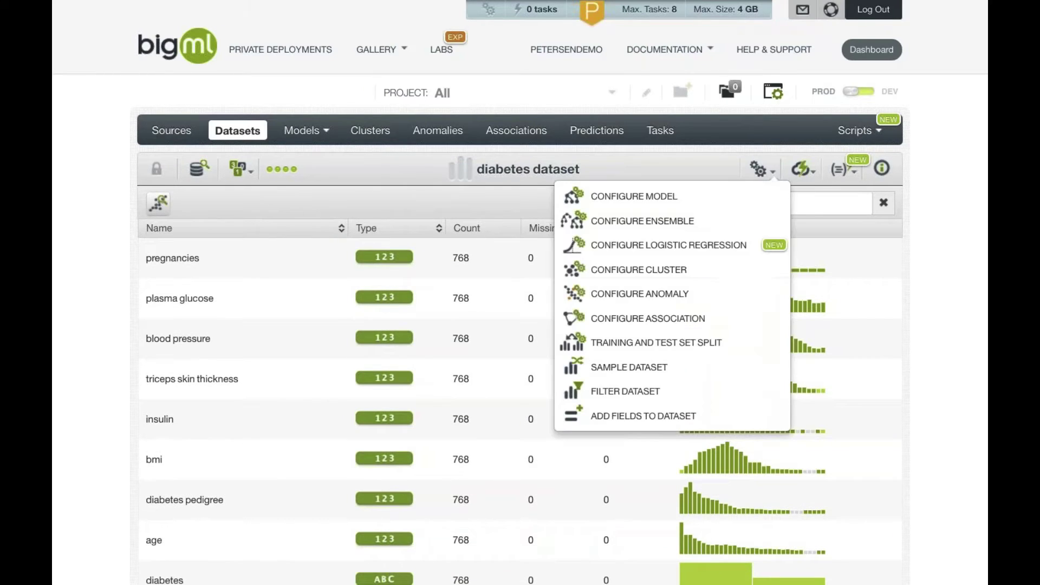
left_click(741, 392)
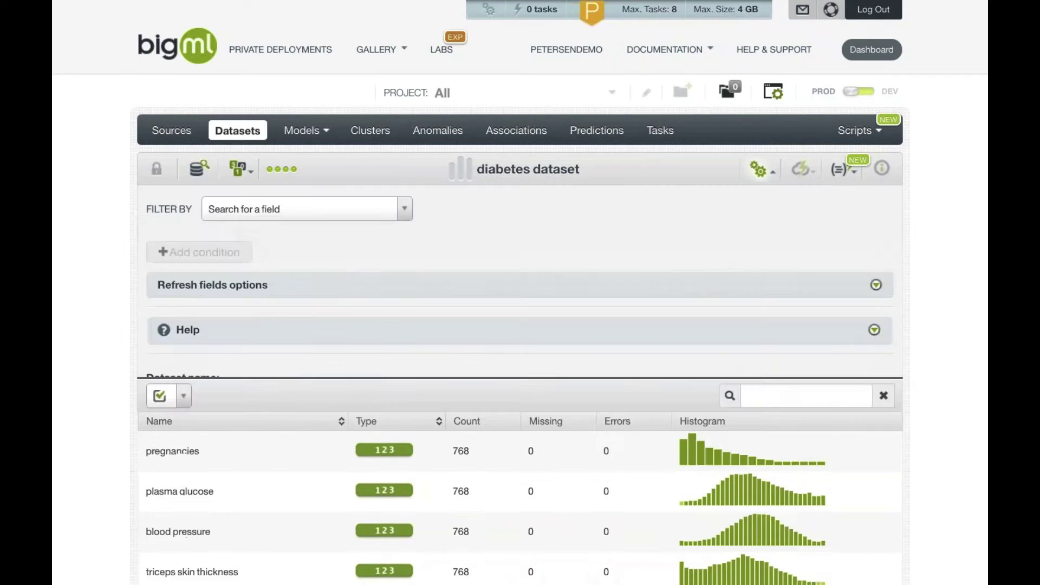
left_click(185, 448)
left_click(195, 494)
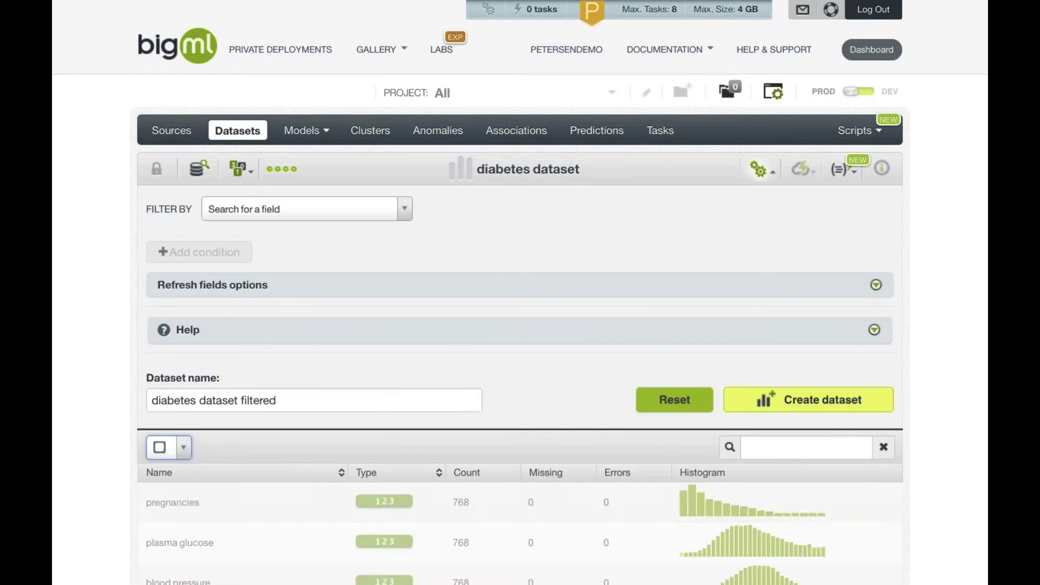
scroll(288, 340, "down", 4)
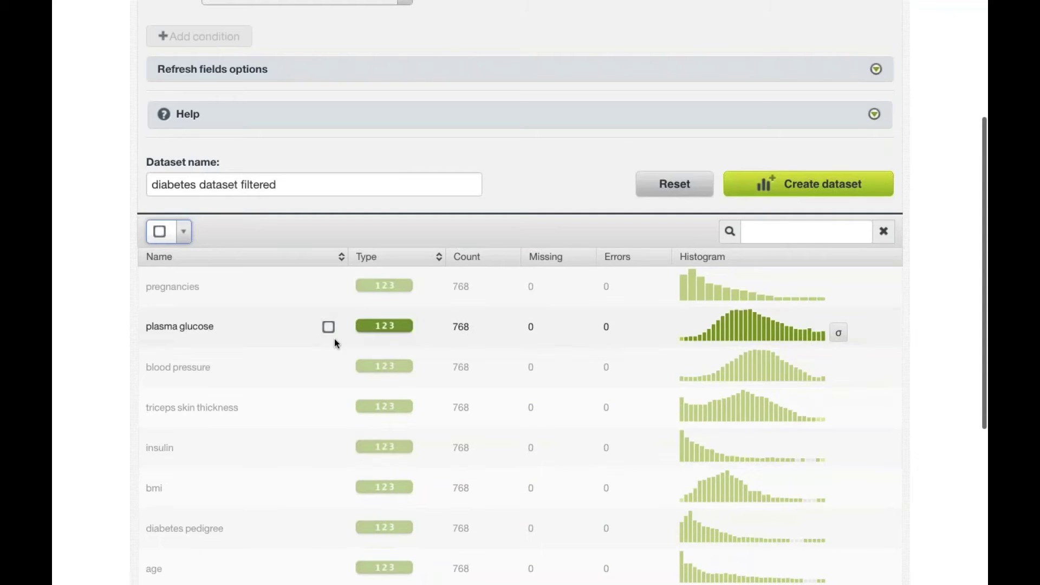
left_click(329, 326)
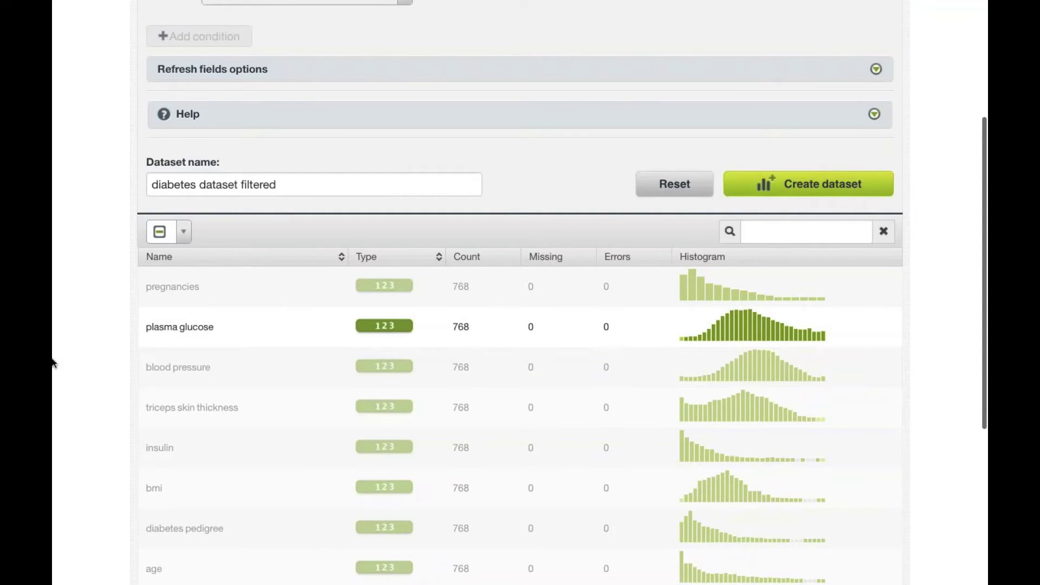
scroll(78, 362, "down", 5)
left_click(328, 323)
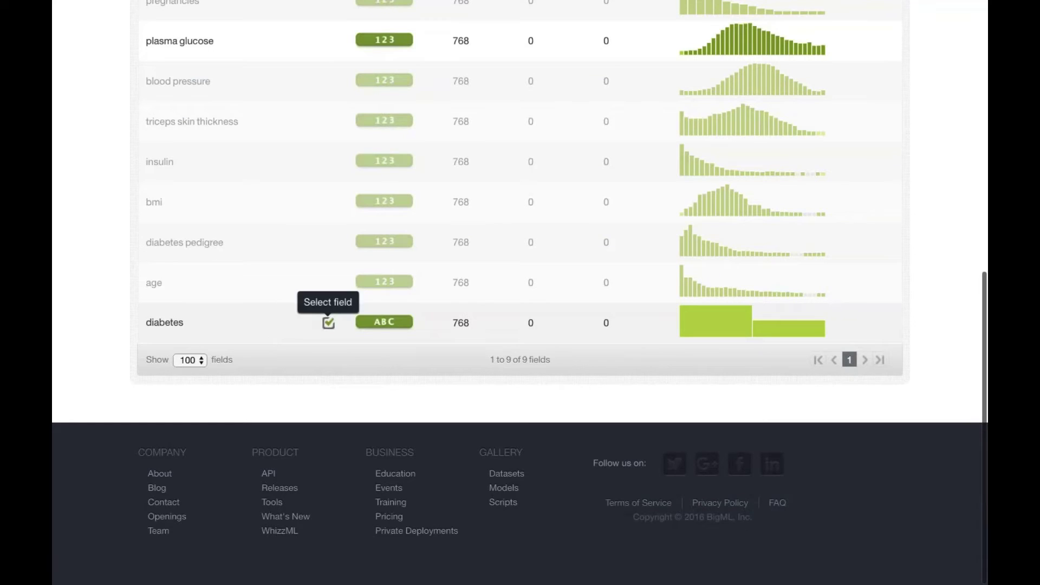
scroll(458, 390, "up", 5)
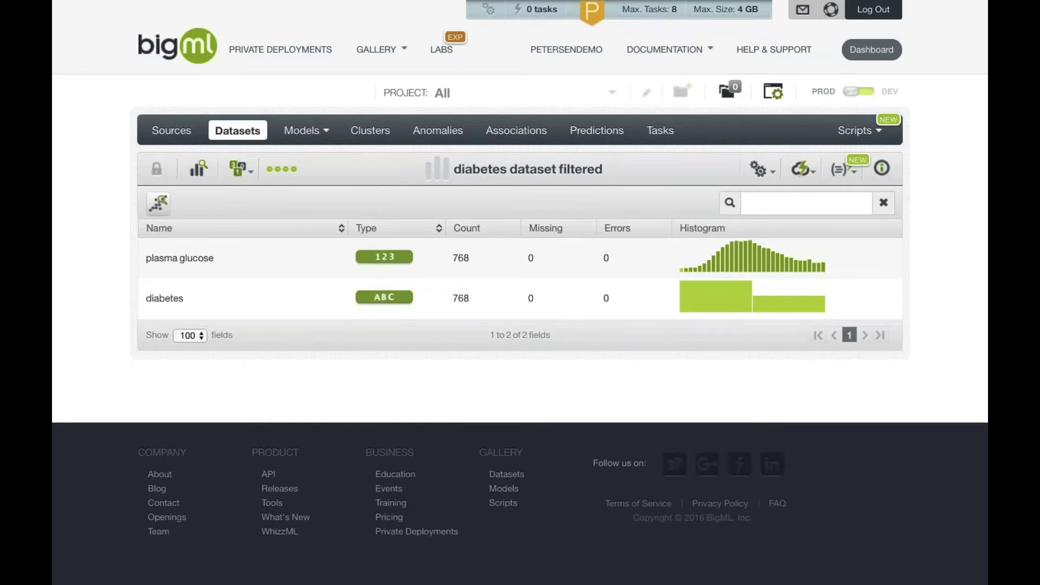
Open the filtered dataset's dynamic scatterplot and examine diabetes against plasma glucose.
left_click(157, 203)
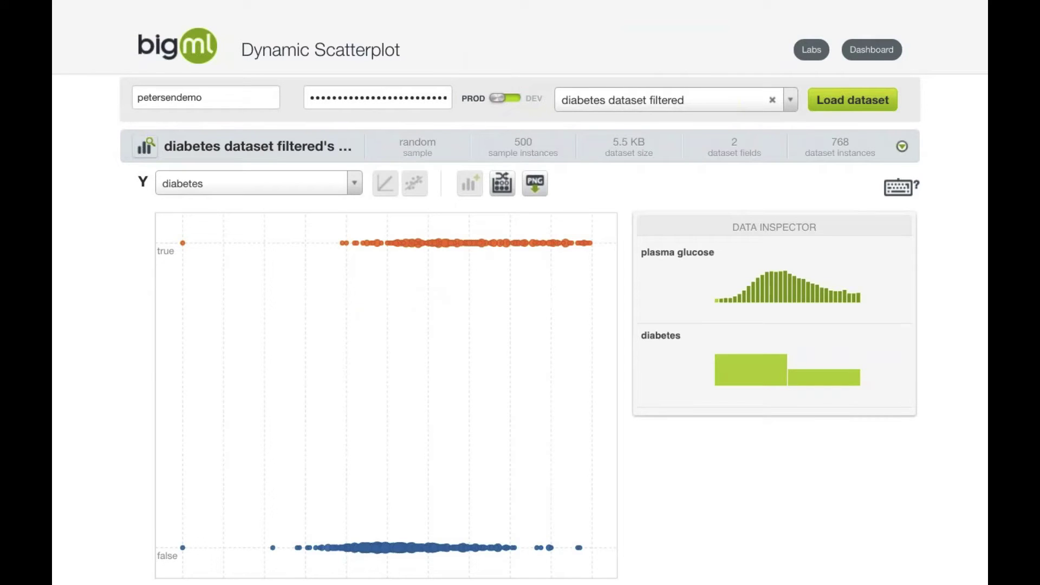
scroll(520, 292, "down", 2)
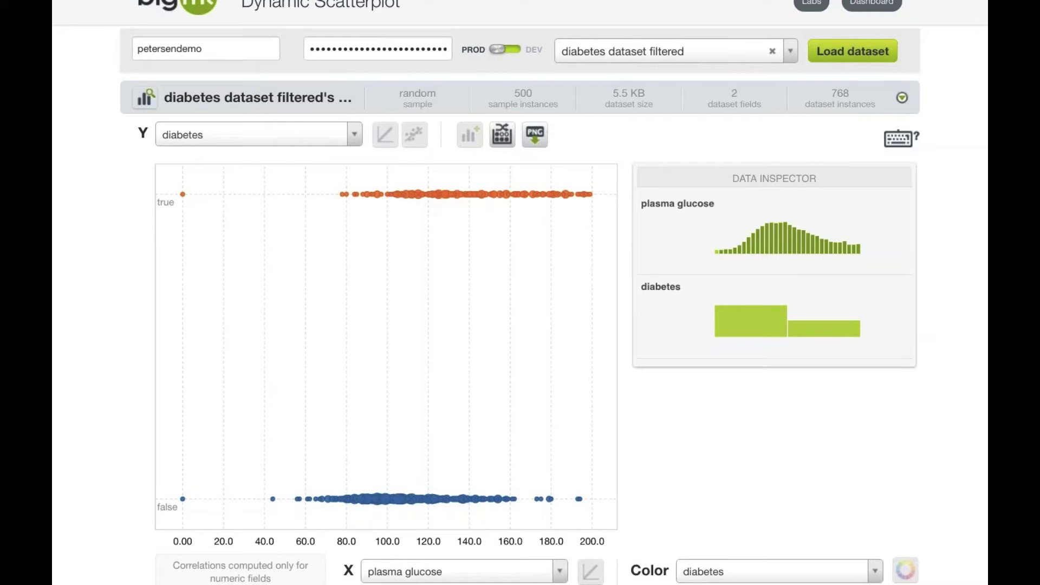
scroll(865, 51, "up", 2)
Return to the dashboard's dataset list and build a 1-click logistic regression from the diabetes dataset filtered.
left_click(866, 52)
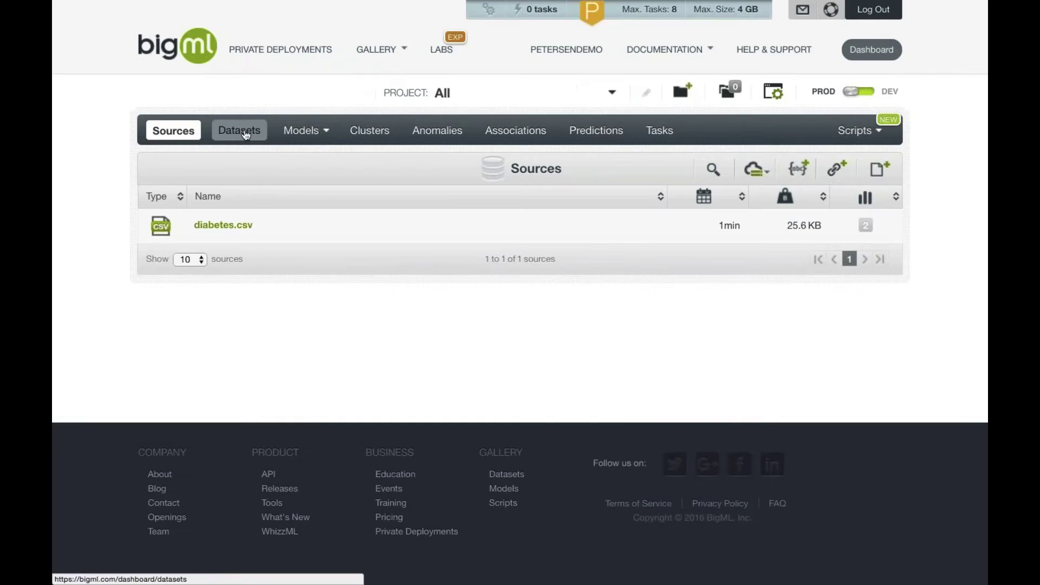
left_click(246, 135)
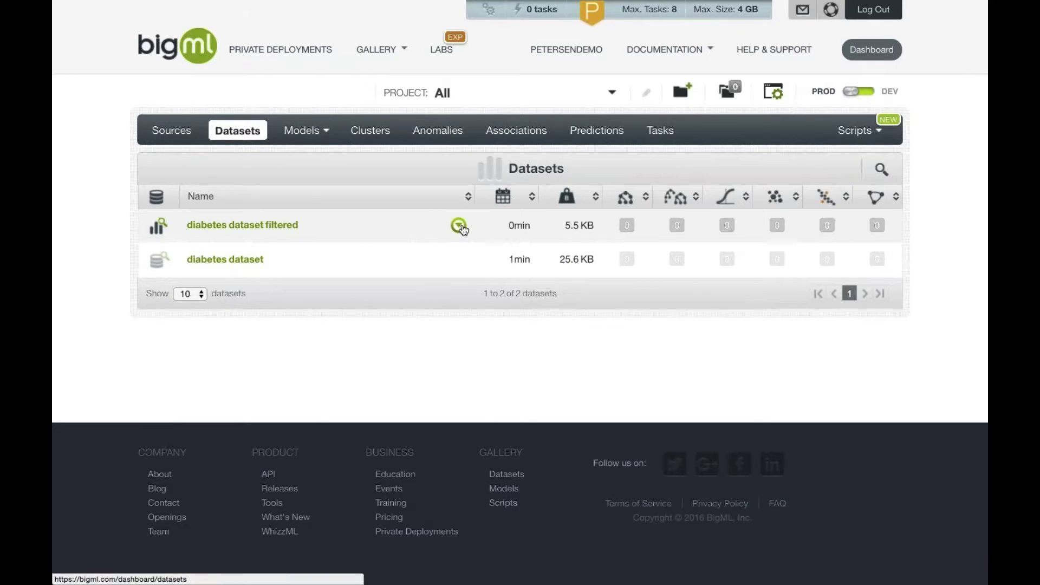
left_click(460, 227)
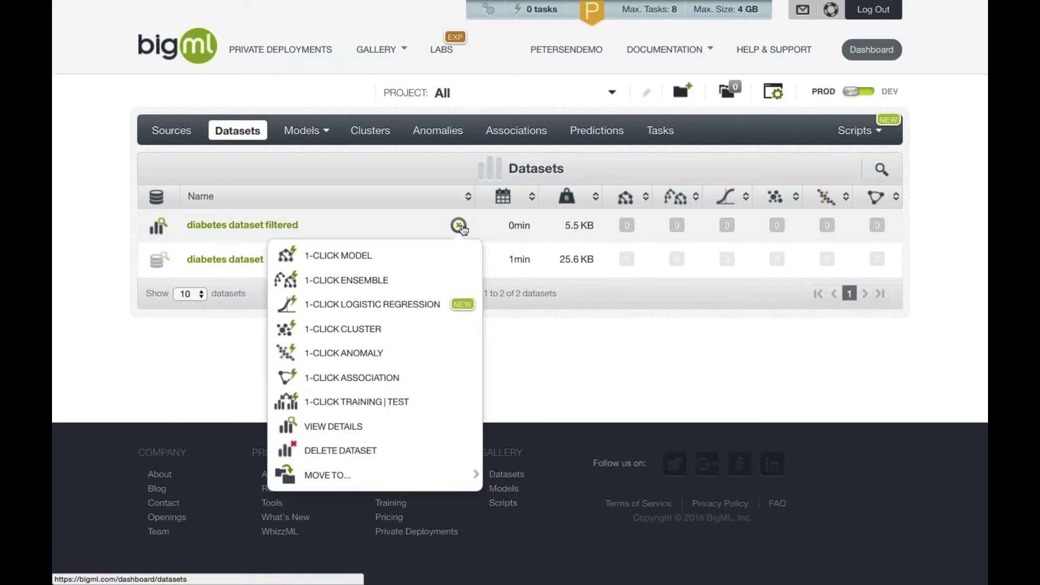
left_click(439, 302)
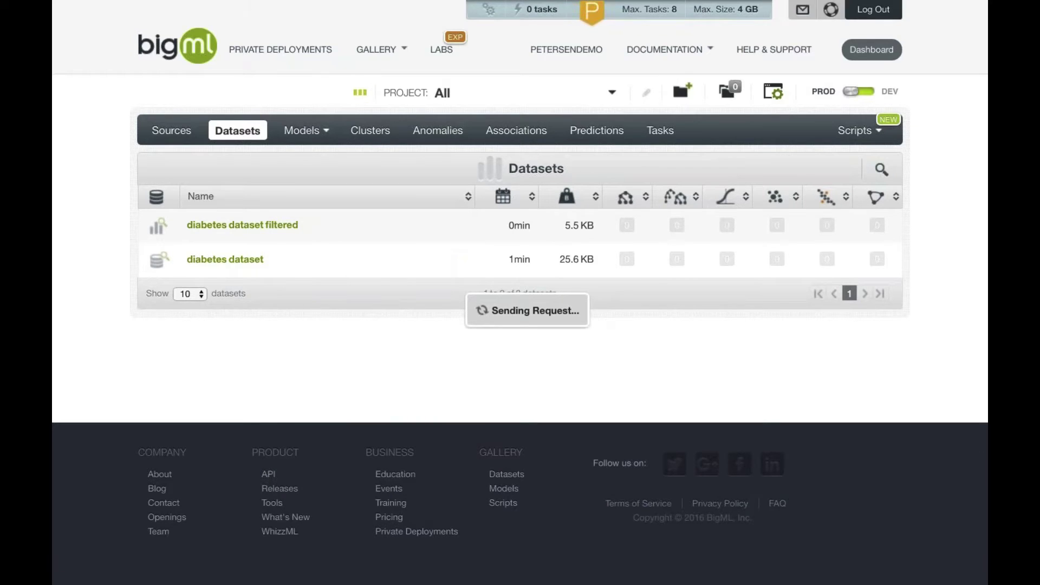
Examine the logistic regression's probability curves and its table of bias and plasma glucose coefficients, then return to the chart.
scroll(314, 304, "down", 2)
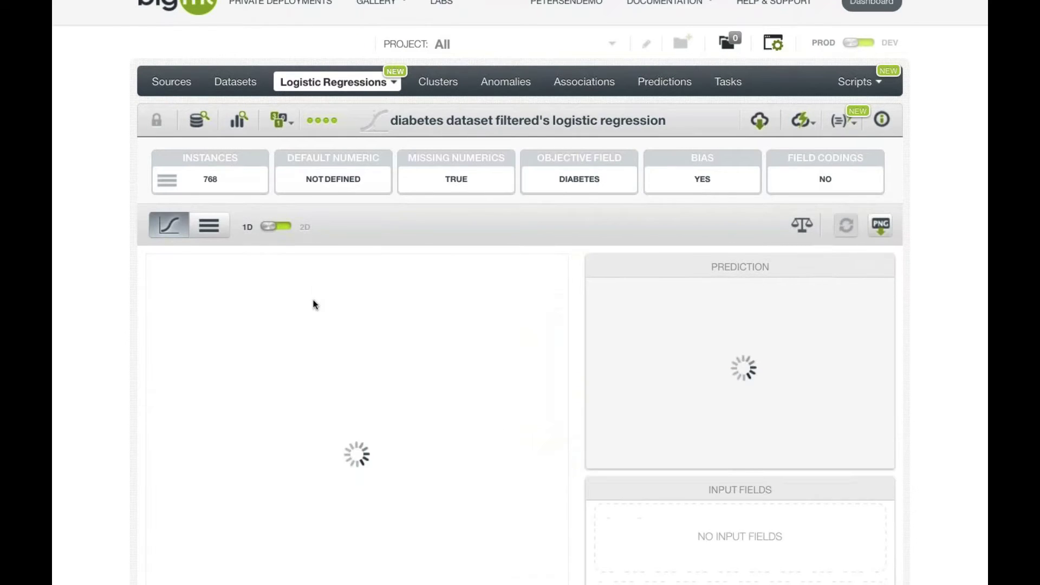
scroll(314, 305, "down", 2)
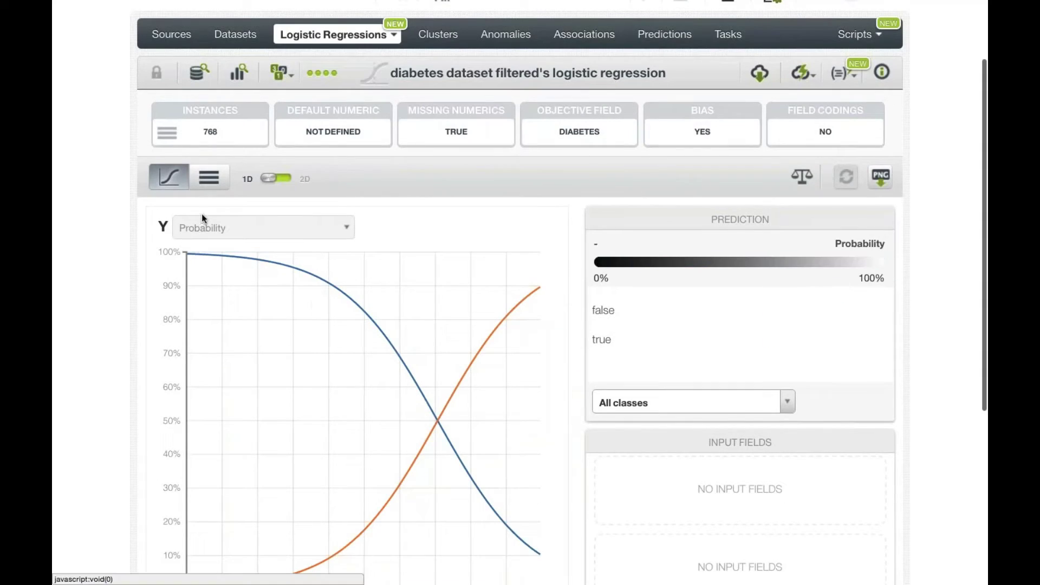
left_click(210, 179)
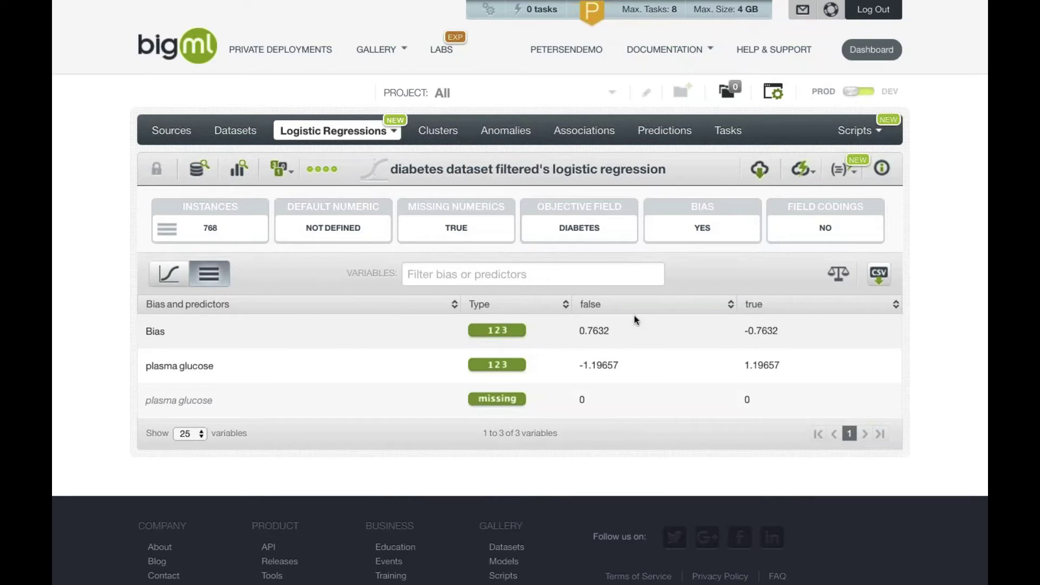
left_click_drag(585, 330, 598, 330)
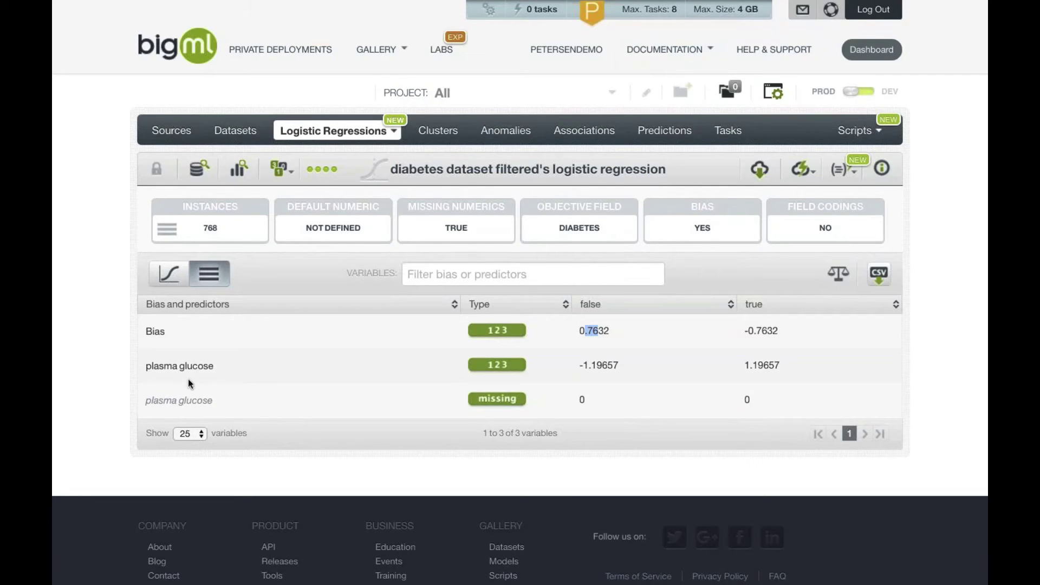
mouse_move(318, 137)
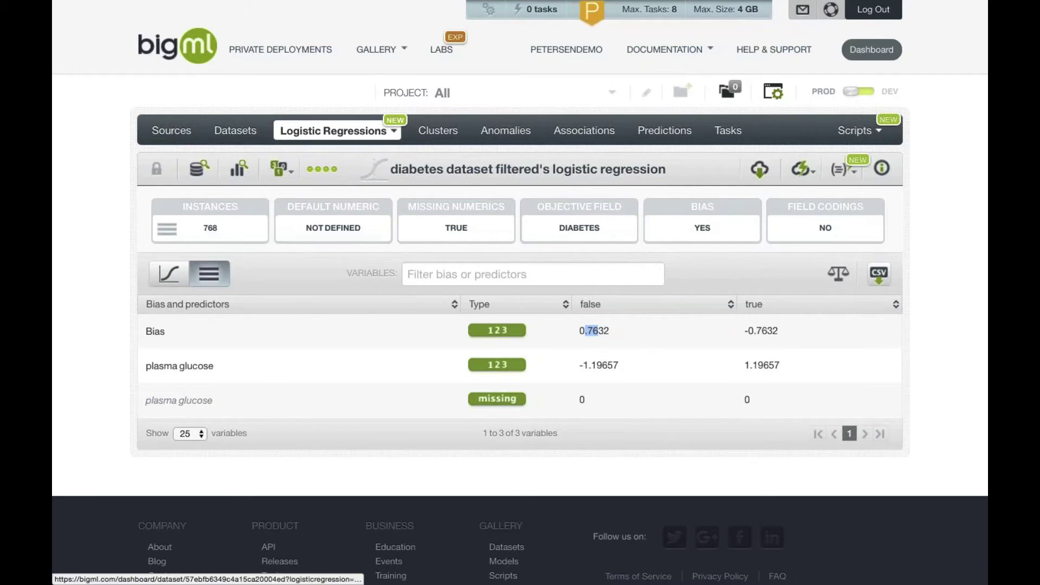
left_click(173, 278)
scroll(194, 282, "down", 4)
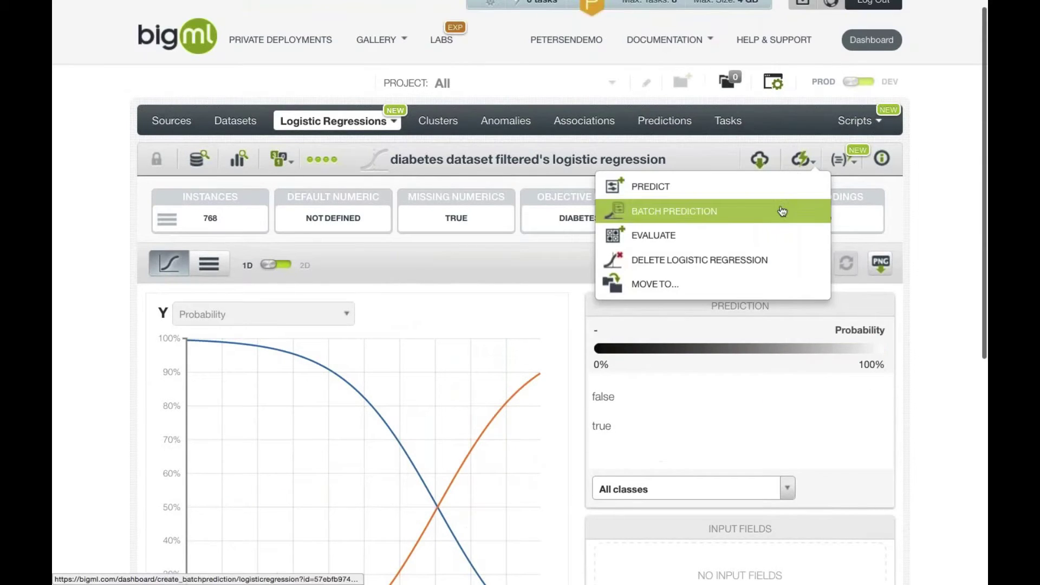
Make a single prediction with the logistic regression and raise the plasma glucose input to 231.
left_click(775, 190)
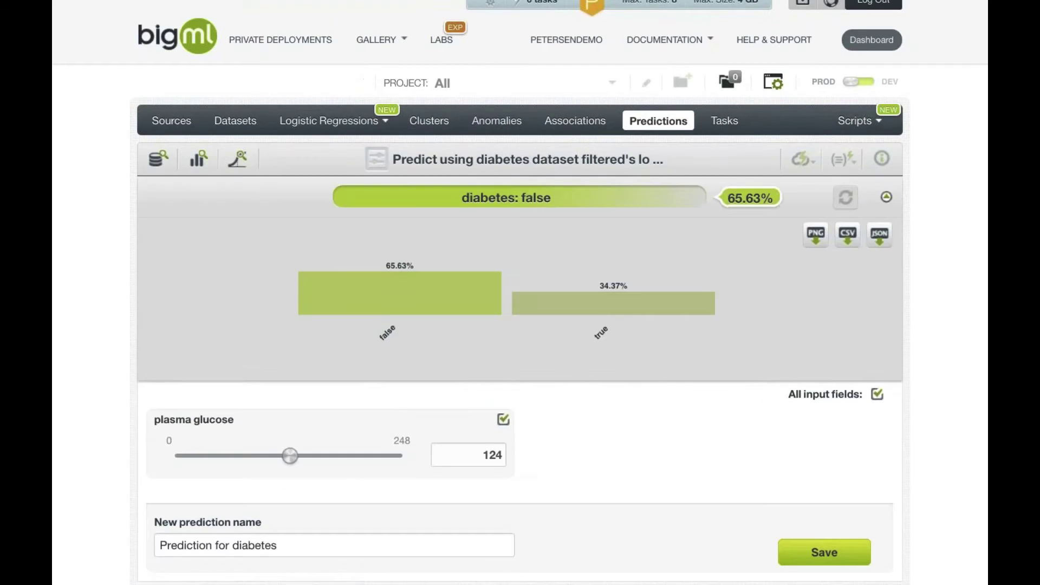
scroll(249, 283, "down", 2)
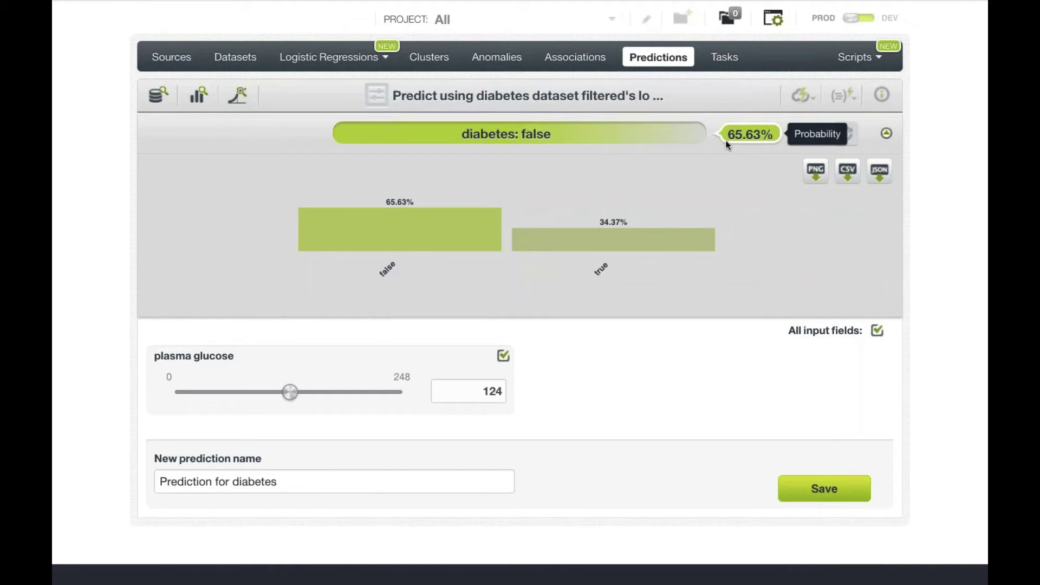
left_click_drag(729, 135, 763, 134)
left_click_drag(292, 392, 387, 397)
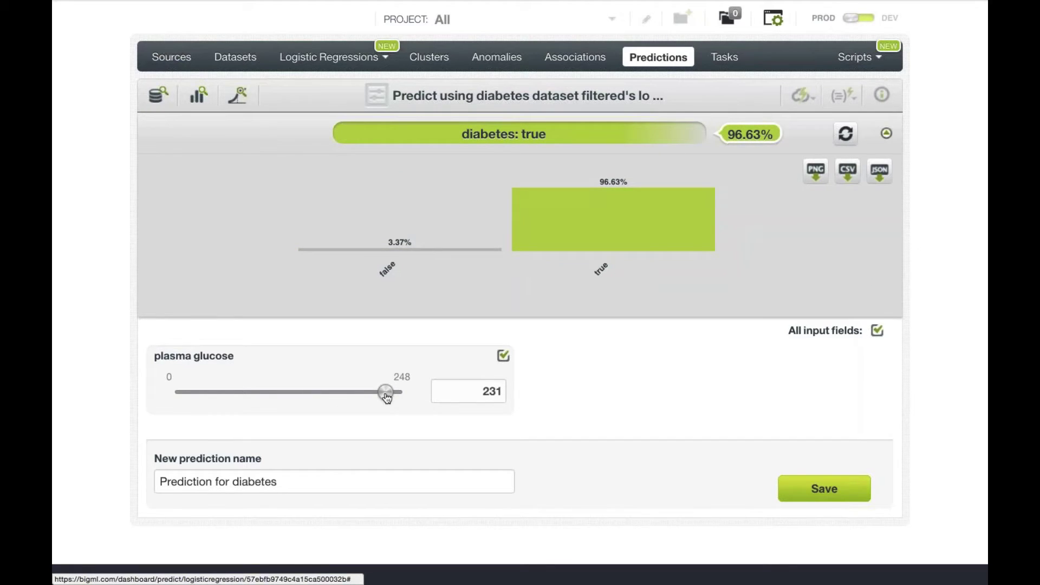
Open the original diabetes dataset with all fields and build a 1-click logistic regression from it.
left_click(235, 57)
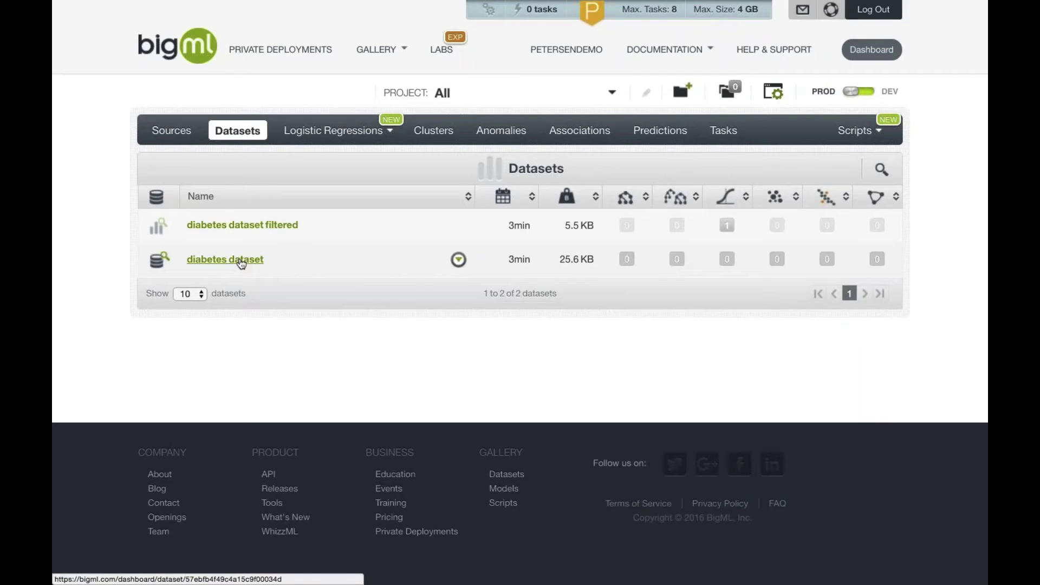
left_click(242, 263)
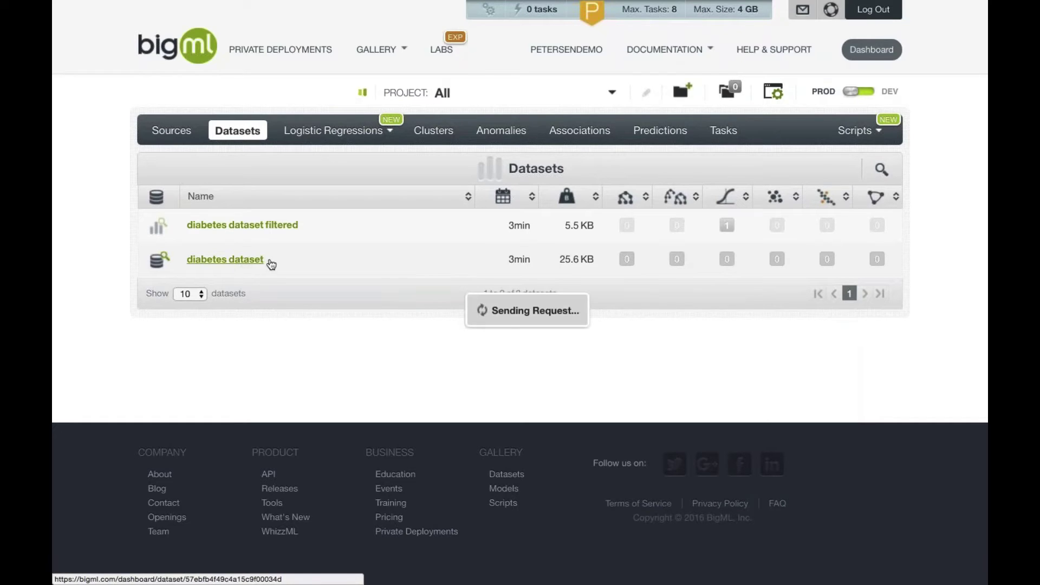
scroll(377, 278, "down", 4)
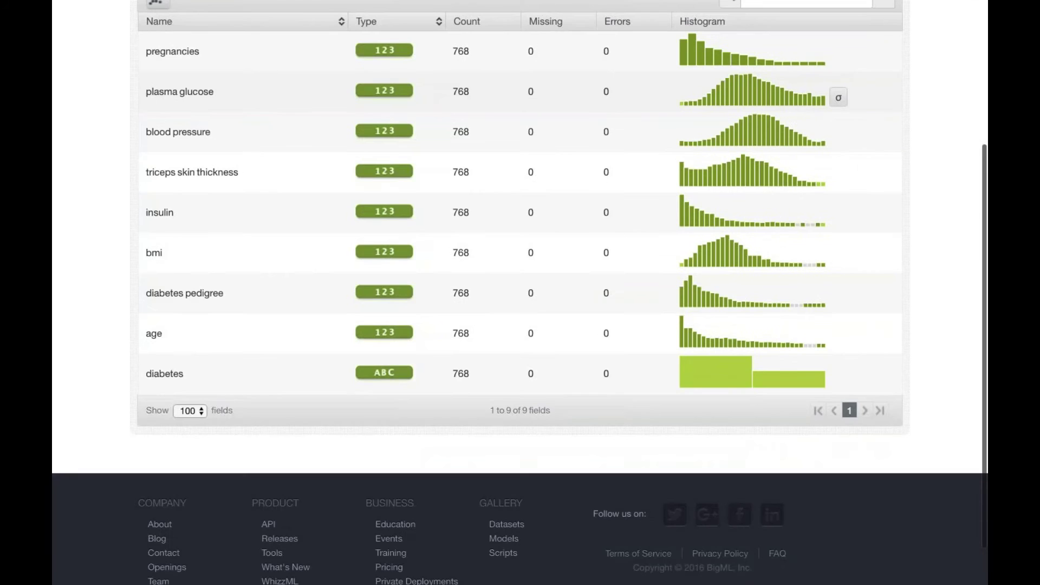
scroll(377, 278, "up", 1)
mouse_move(751, 21)
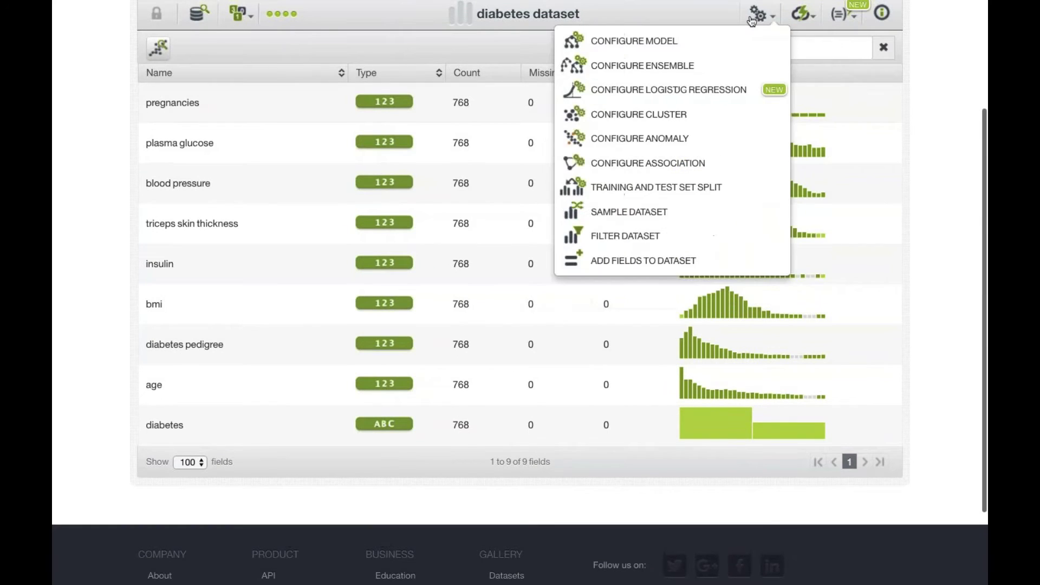
mouse_move(801, 14)
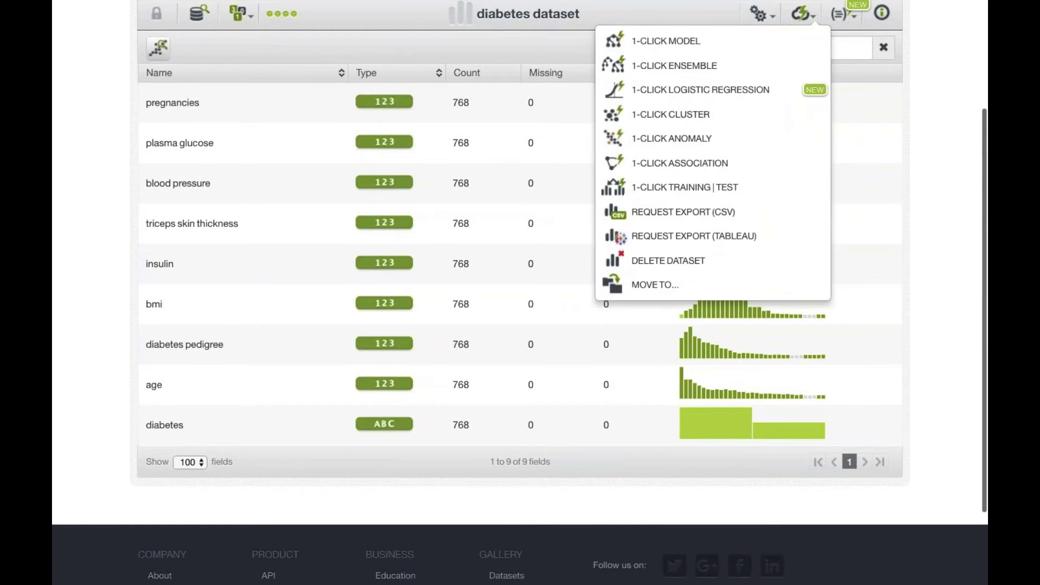
left_click(786, 90)
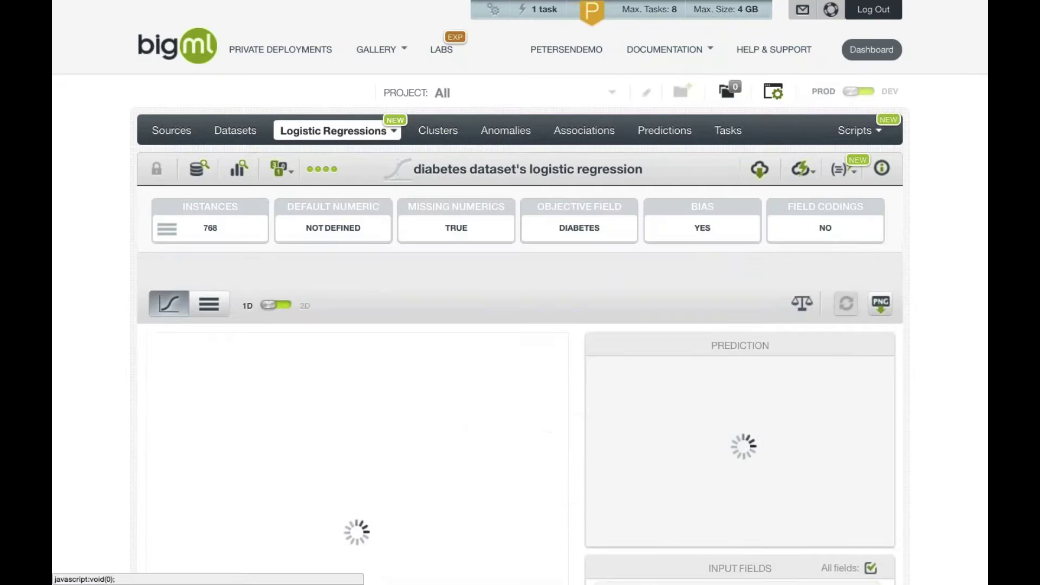
Plot the new model's probability curves against plasma glucose on the X axis and look through the remaining input fields.
scroll(337, 192, "down", 5)
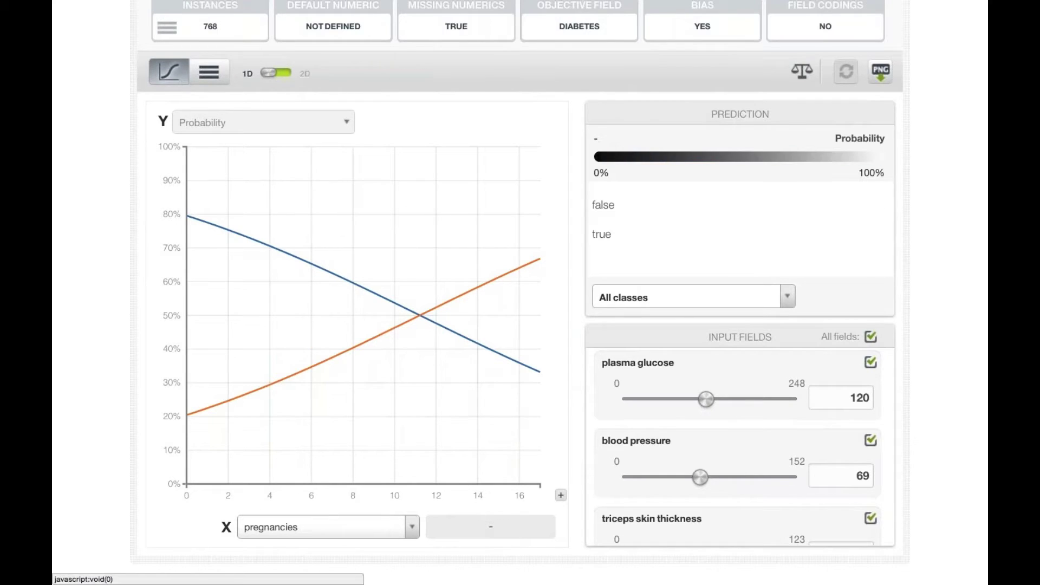
scroll(320, 522, "down", 1)
left_click(320, 519)
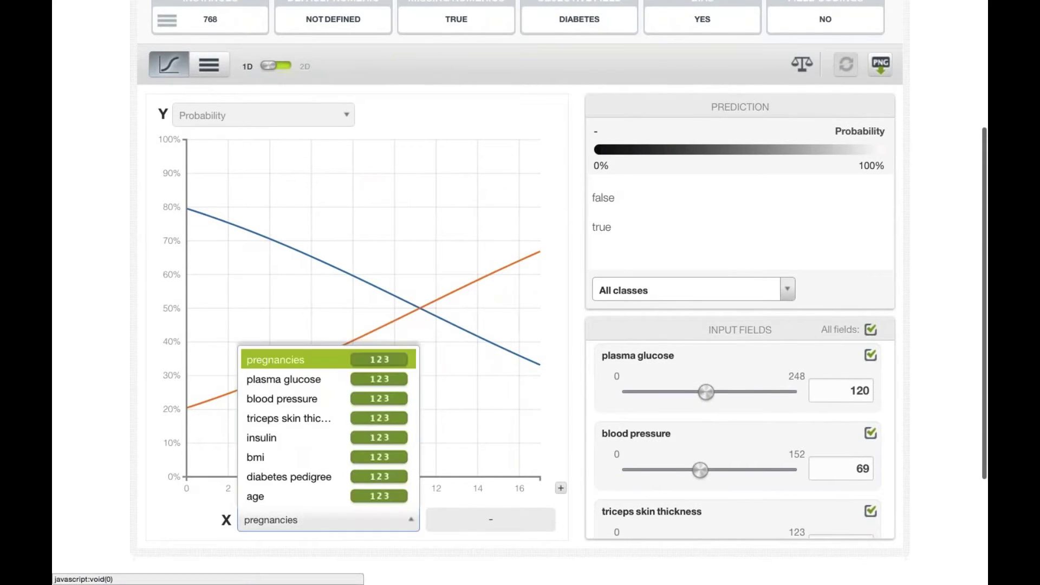
left_click(293, 380)
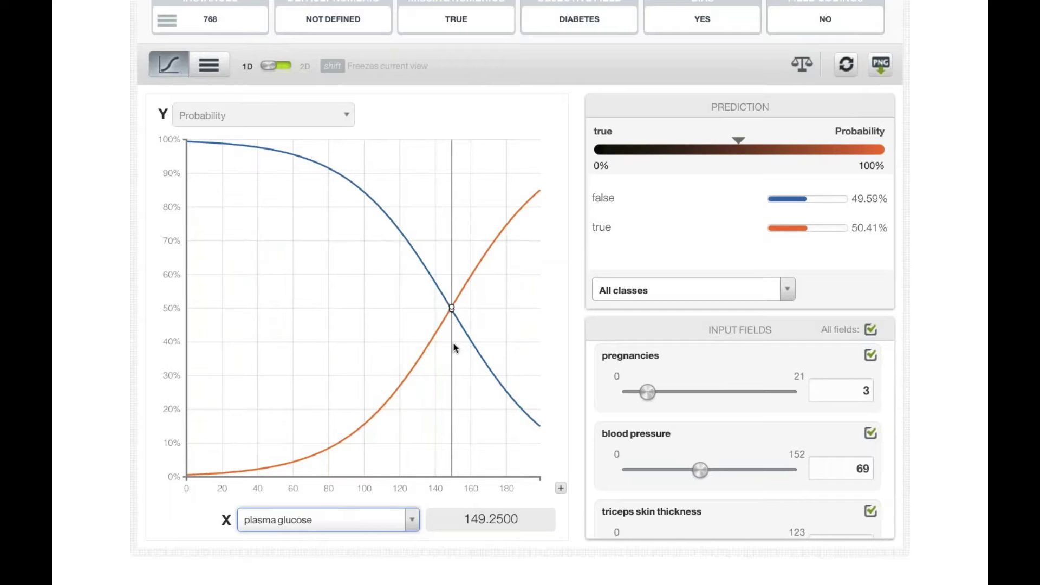
scroll(770, 402, "down", 1)
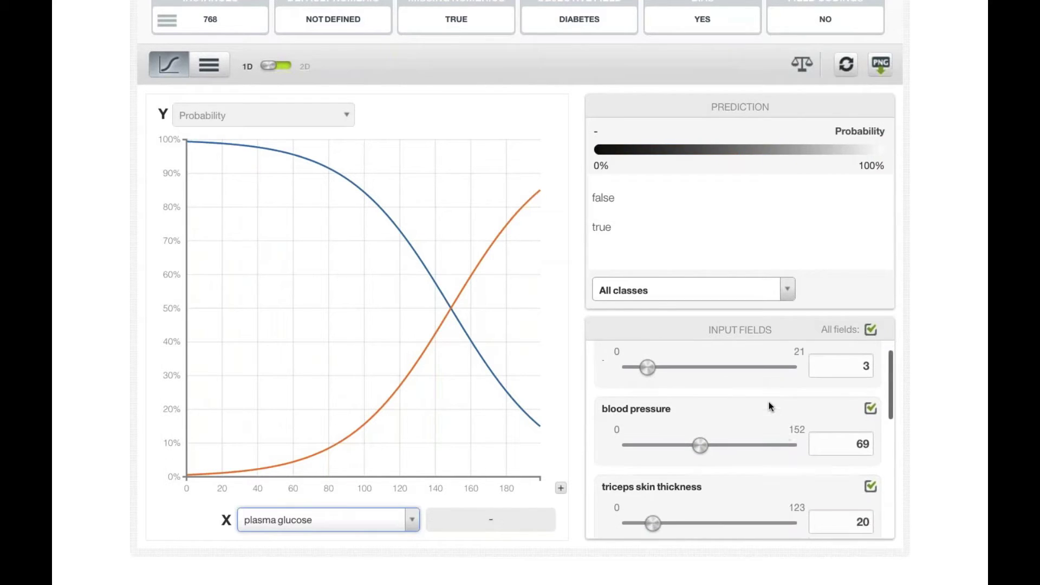
scroll(769, 402, "up", 2)
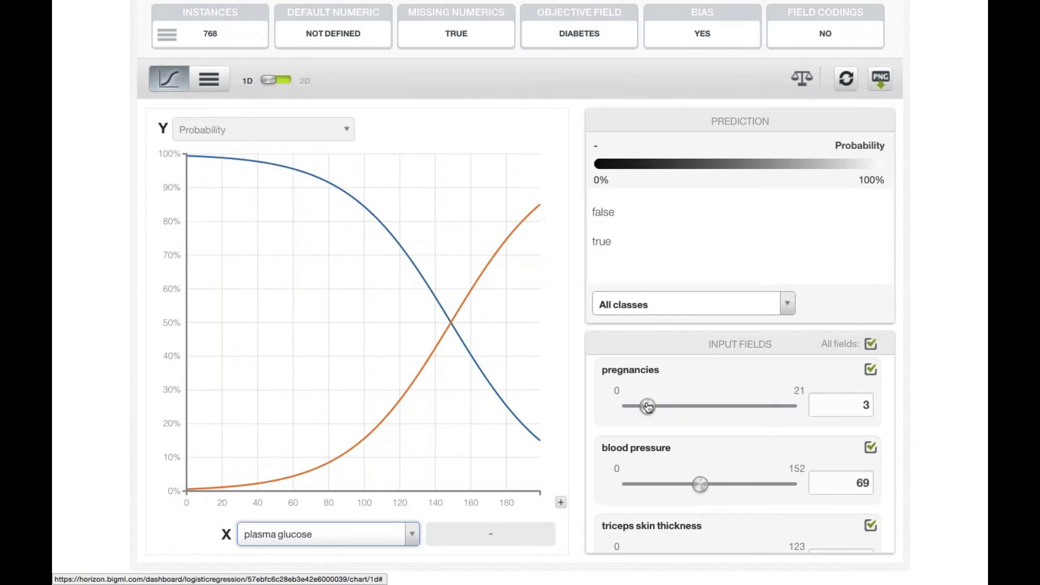
Set the pregnancies input to 13 and blood pressure to 100, checking how the probability curves against plasma glucose respond.
left_click(648, 407)
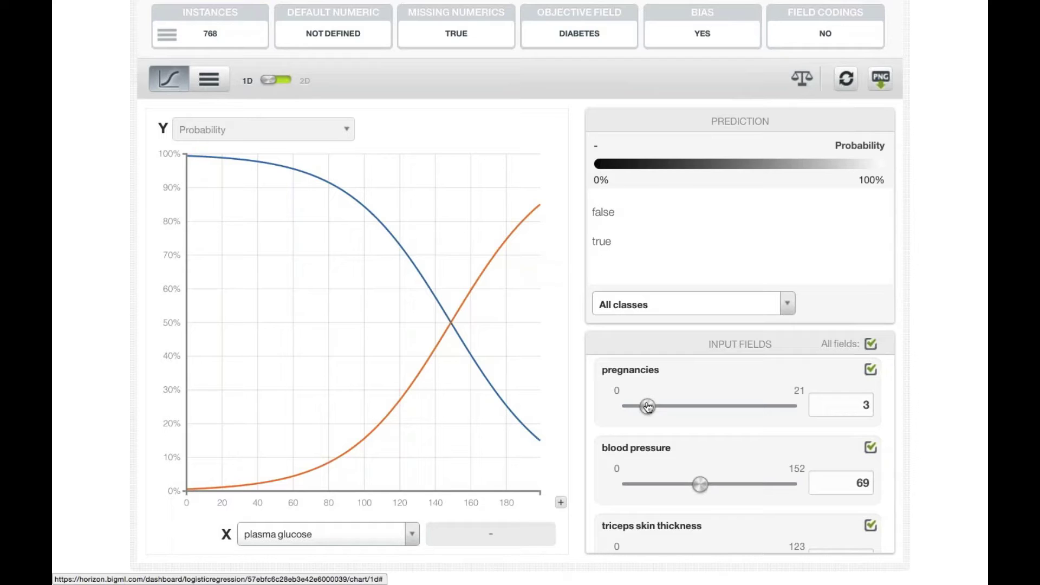
left_click_drag(648, 407, 754, 407)
mouse_move(376, 332)
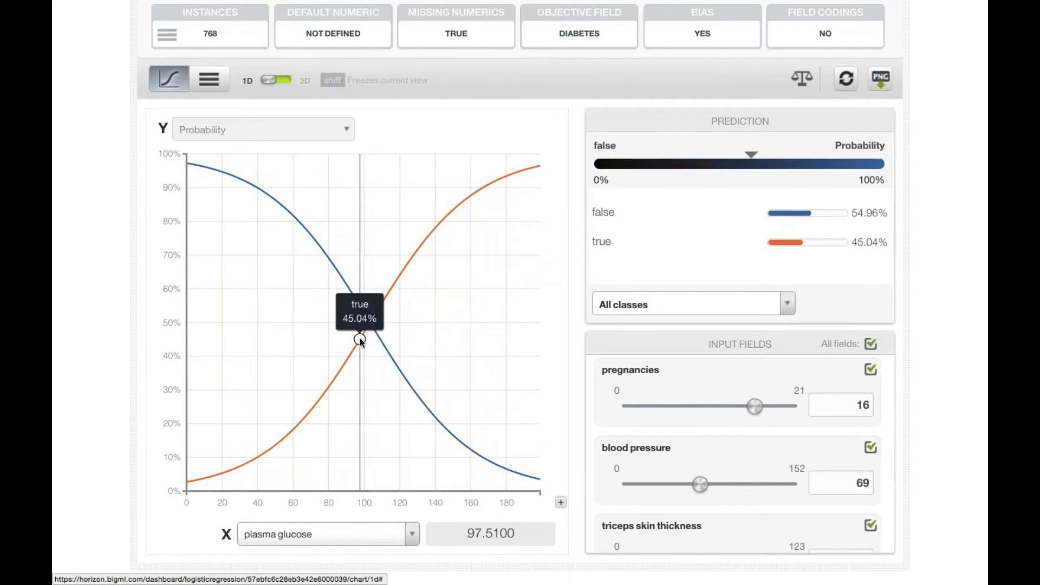
left_click_drag(754, 407, 728, 414)
left_click_drag(701, 484, 737, 484)
scroll(737, 484, "down", 1)
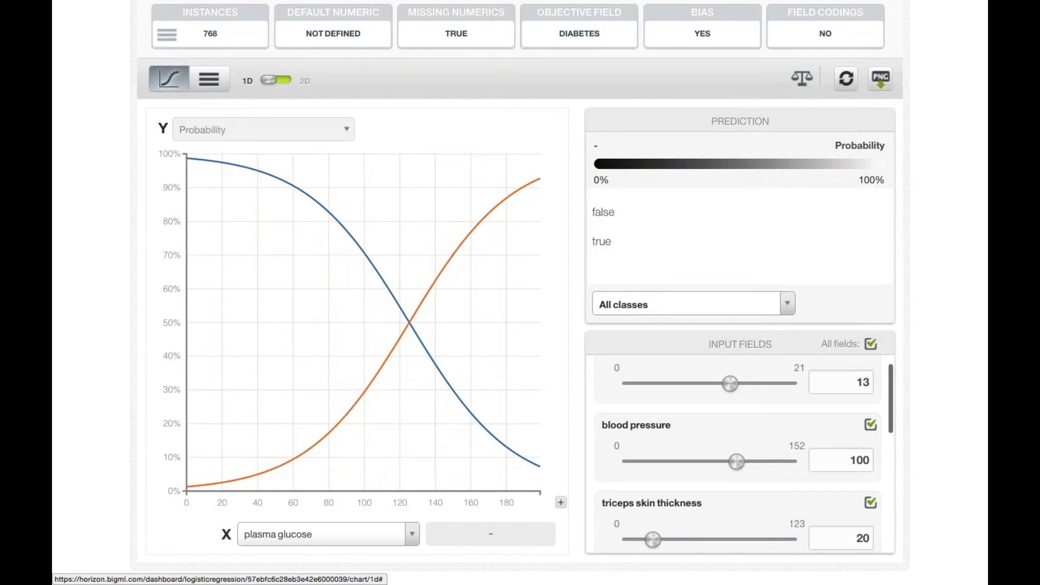
scroll(739, 458, "down", 1)
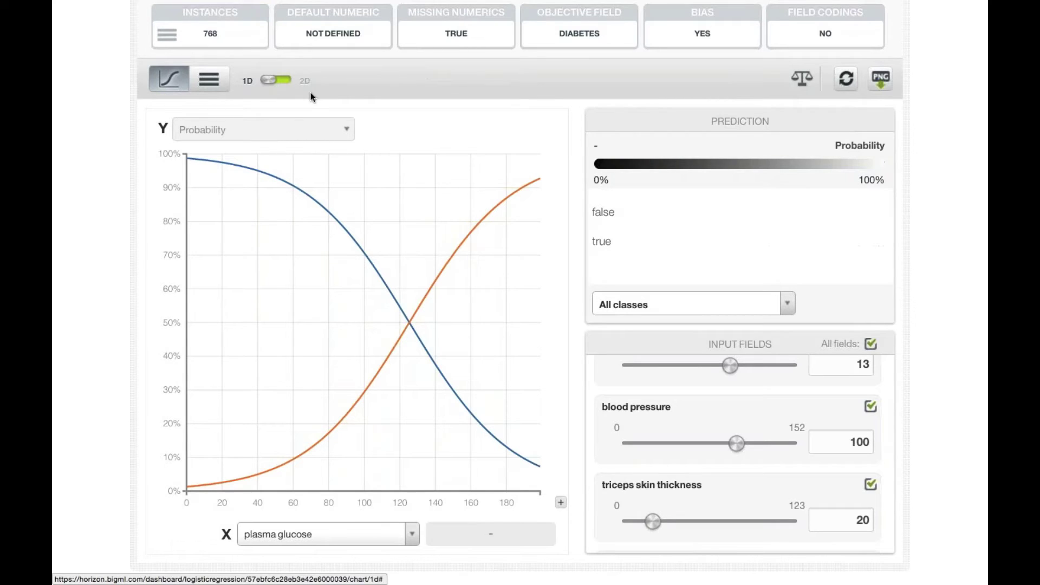
Switch the chart to 2D, freeze the view at age 24.75 and plasma glucose about 12.4, and release it again.
left_click(283, 81)
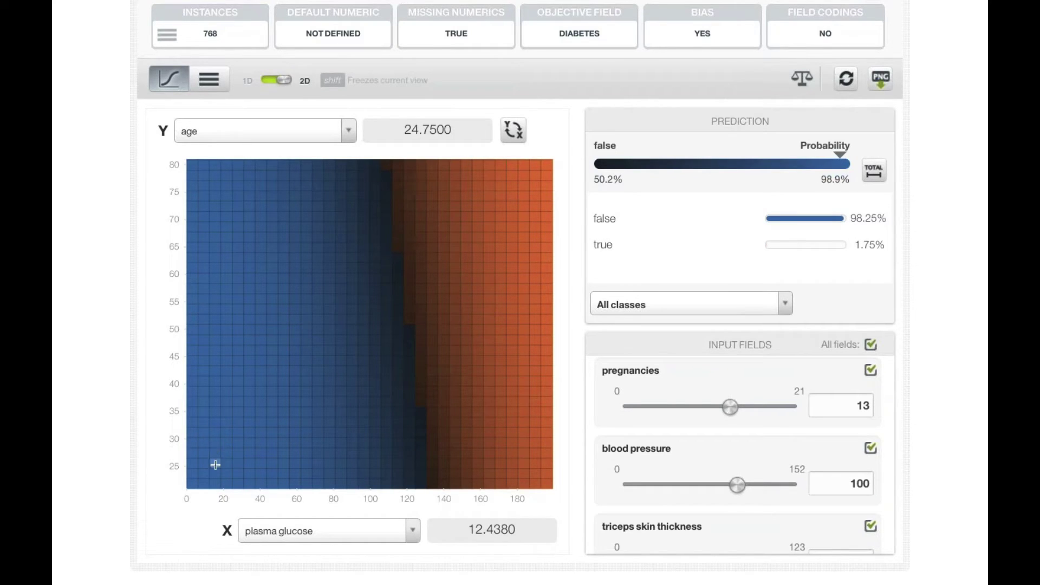
key("shift")
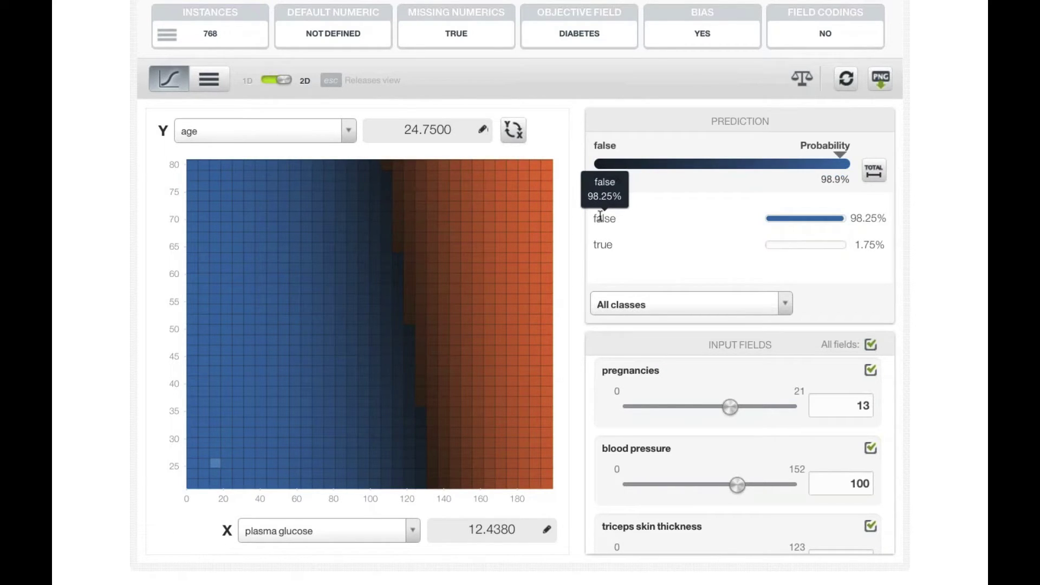
key("Escape")
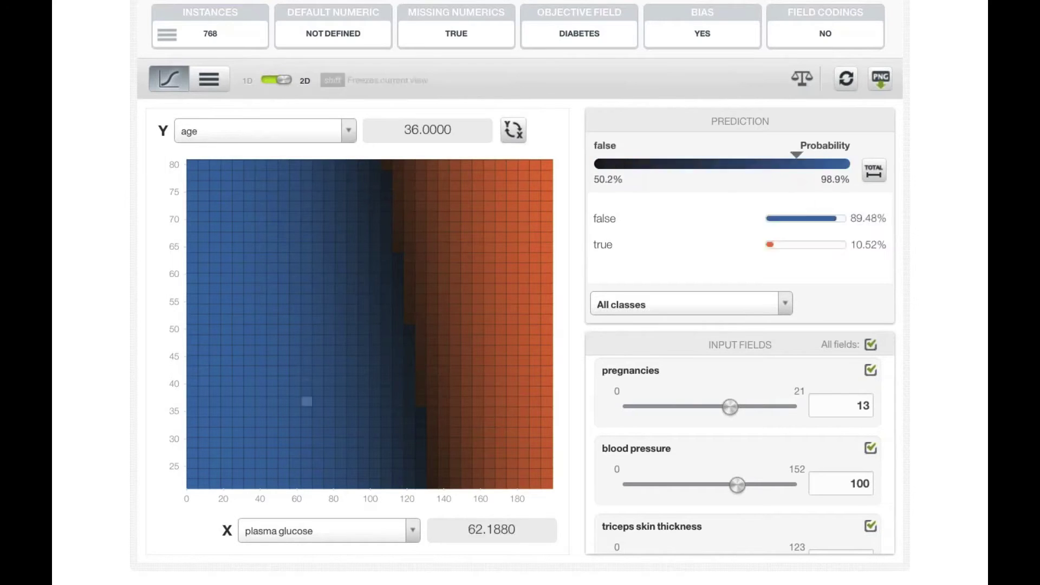
Plot bmi on the Y axis and set the pregnancies input to 4 and blood pressure to 116.
left_click(245, 130)
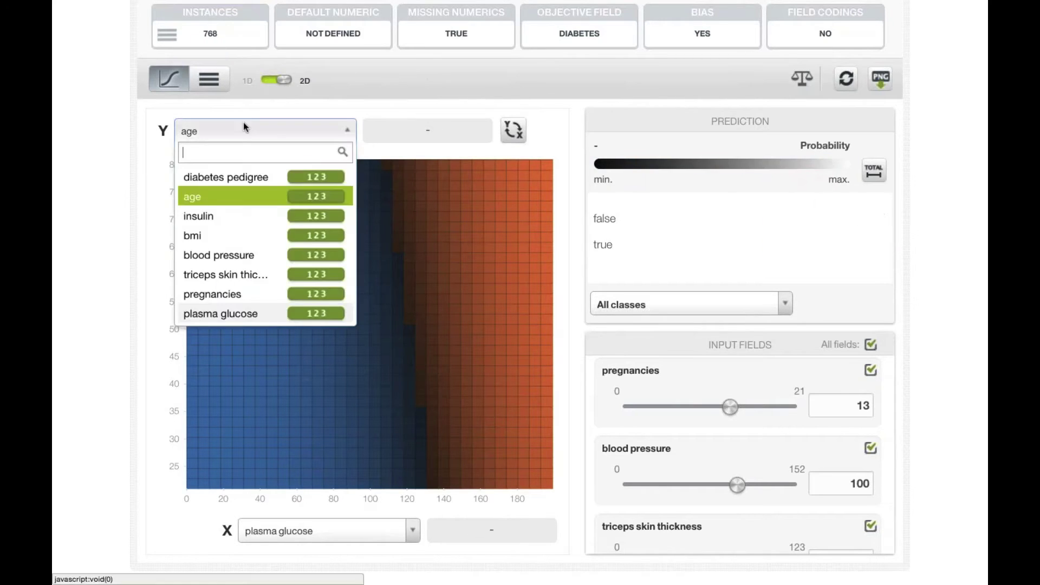
left_click(242, 244)
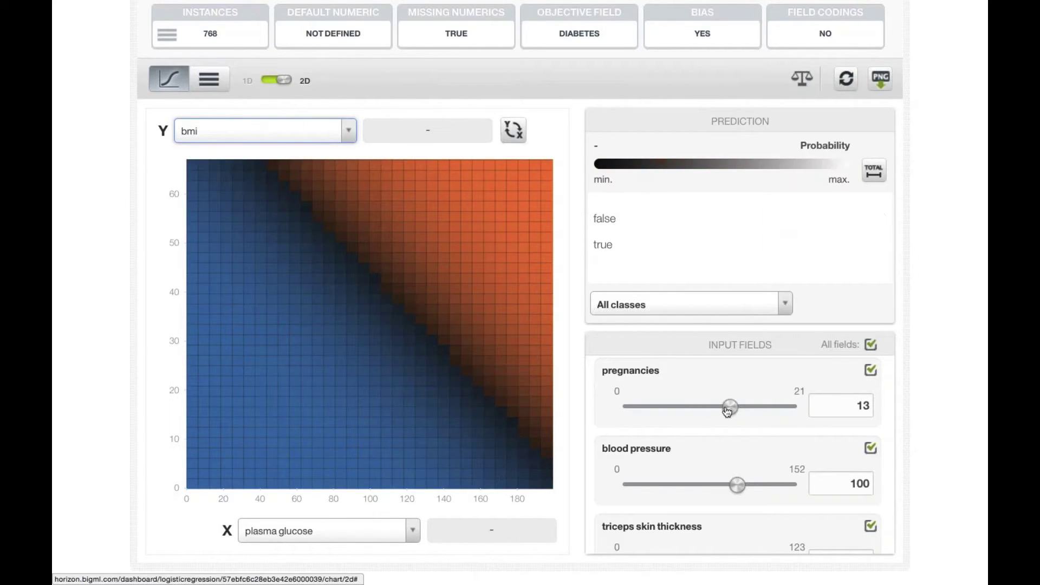
mouse_move(727, 406)
left_mouse_down()
mouse_move(650, 414)
mouse_move(796, 411)
mouse_move(656, 413)
mouse_move(725, 421)
left_mouse_up()
mouse_move(737, 485)
left_mouse_down()
mouse_move(643, 496)
mouse_move(752, 496)
left_mouse_up()
left_click_drag(730, 408, 655, 407)
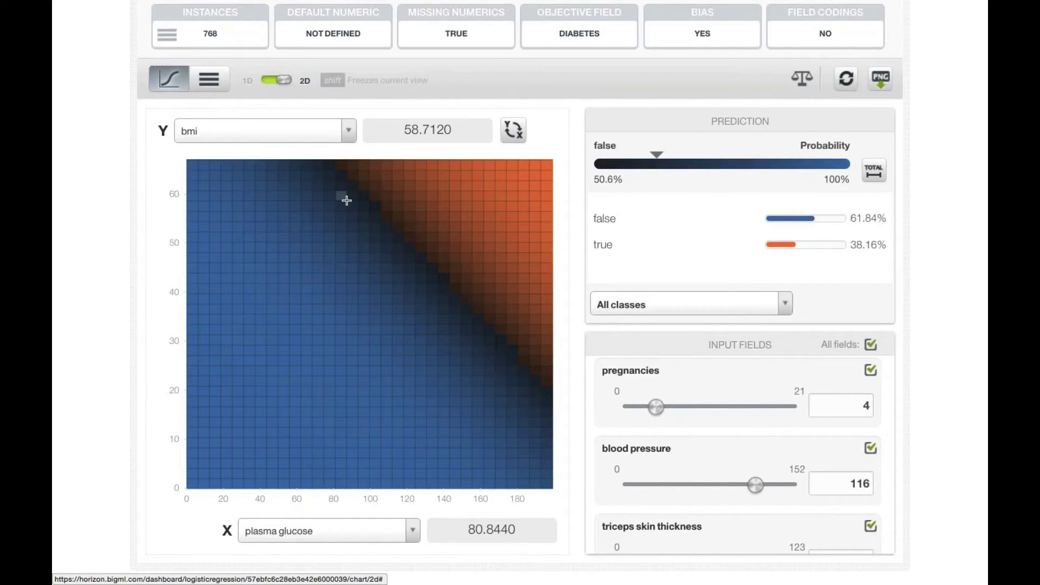
Examine the logistic regression's coefficient table, covering the bias, every predictor and the missing-value terms for both classes.
left_click(207, 81)
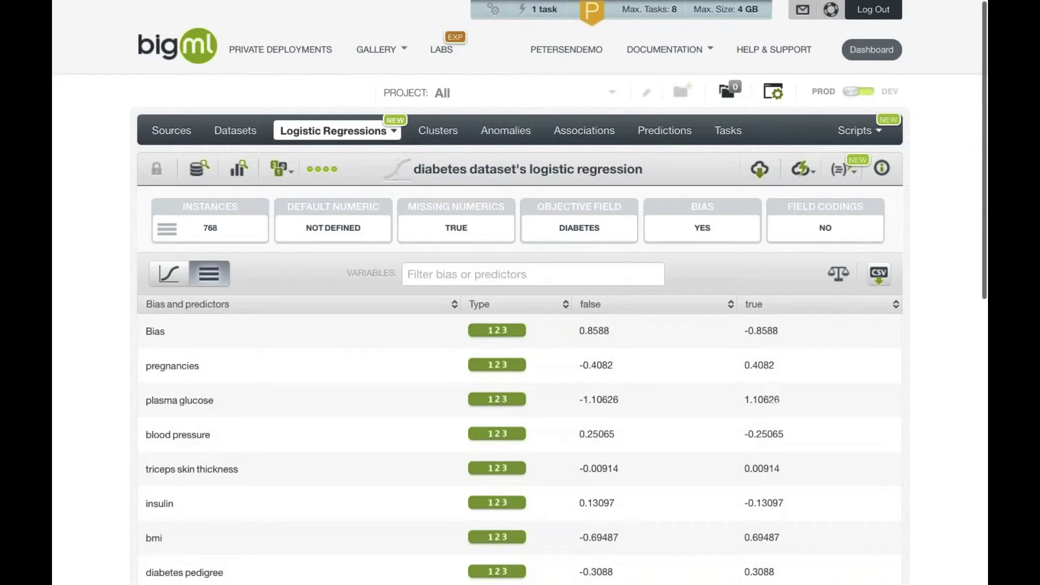
scroll(266, 291, "down", 3)
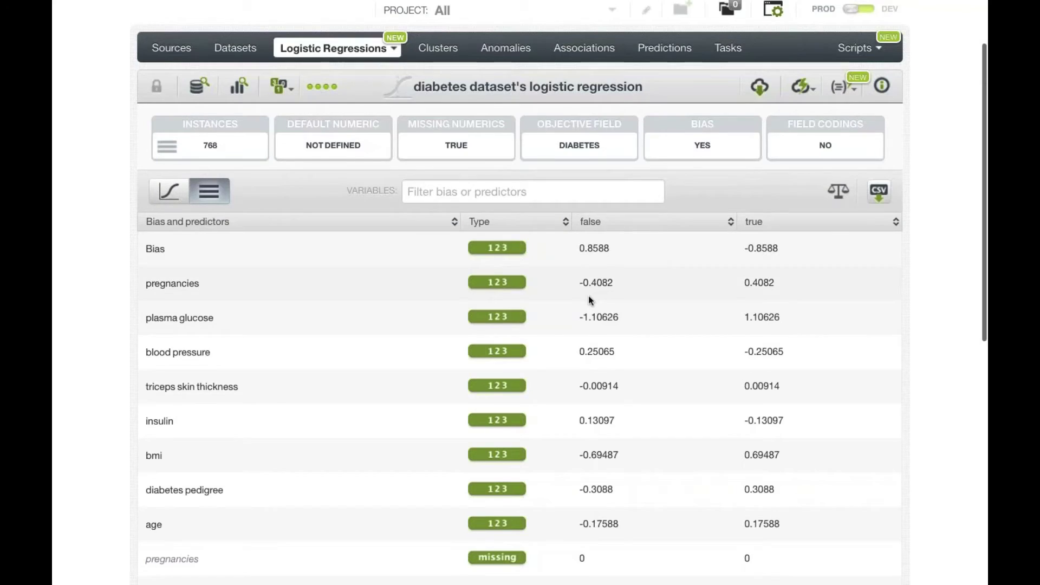
scroll(588, 296, "down", 1)
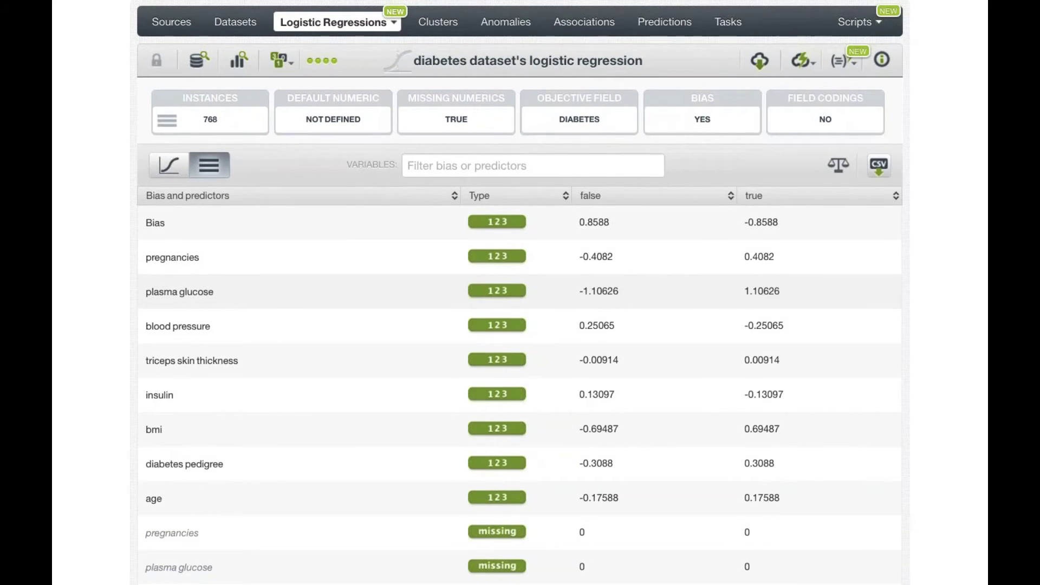
scroll(520, 292, "down", 1)
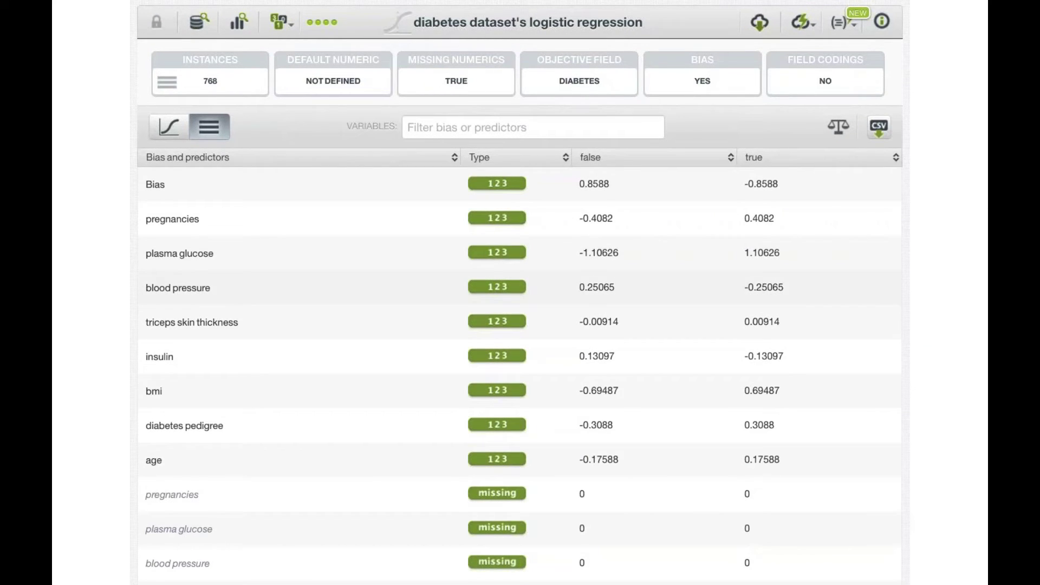
scroll(590, 311, "down", 1)
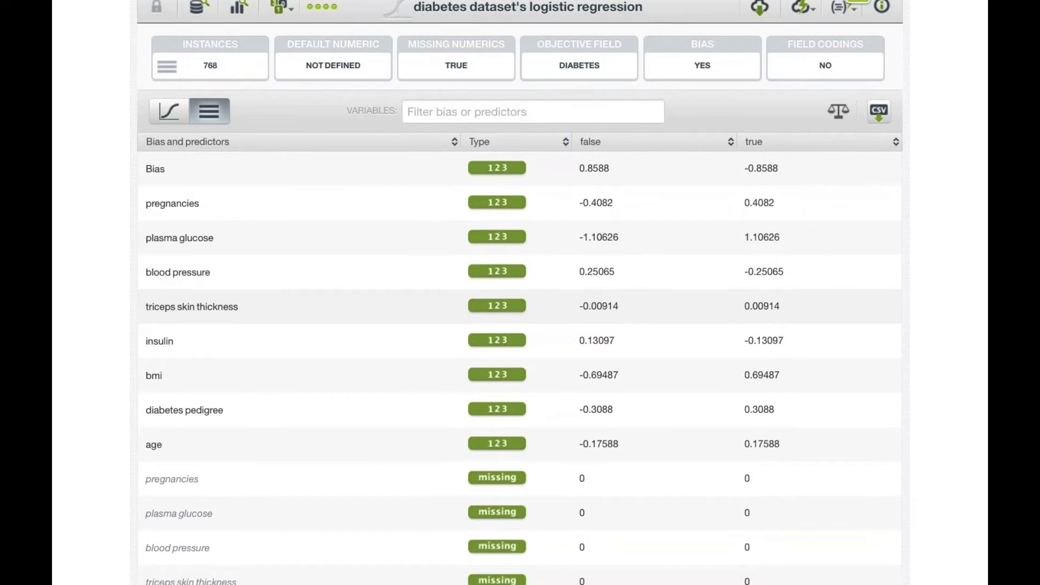
scroll(590, 311, "down", 3)
scroll(591, 311, "down", 3)
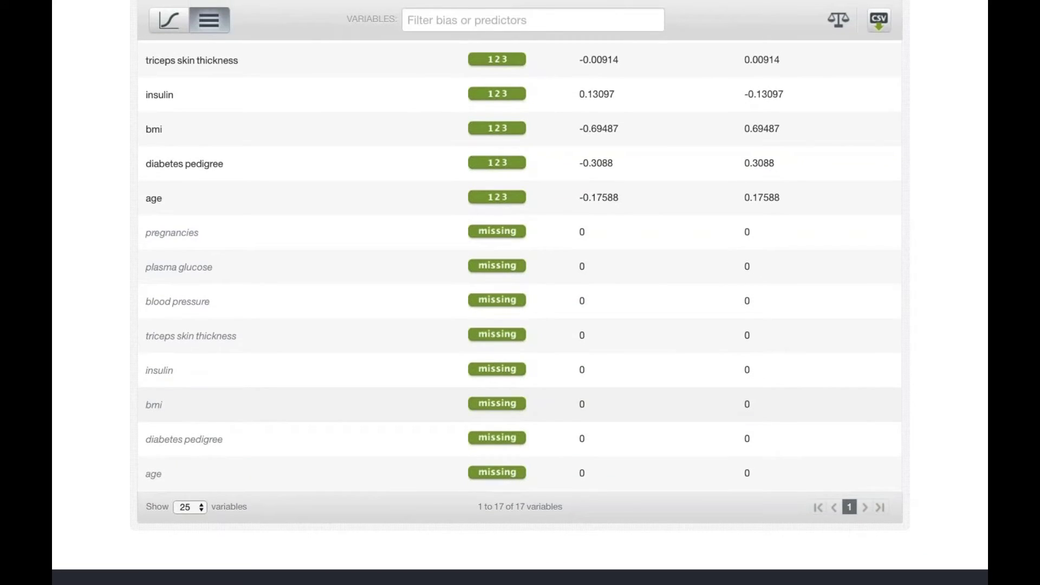
scroll(520, 293, "up", 5)
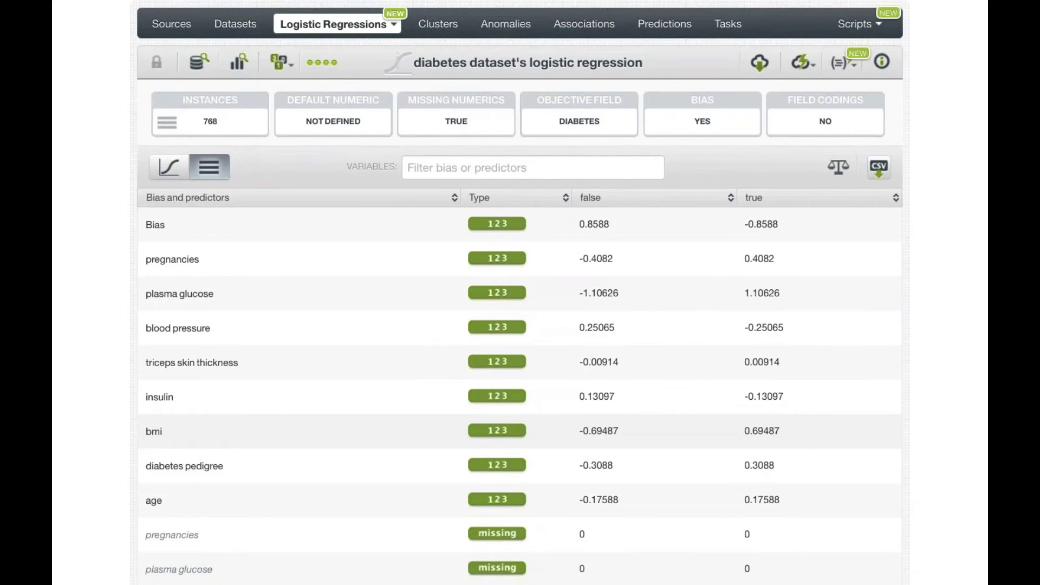
Split the original diabetes dataset into 80% training and 20% test datasets using the seed "bigml".
left_click(235, 24)
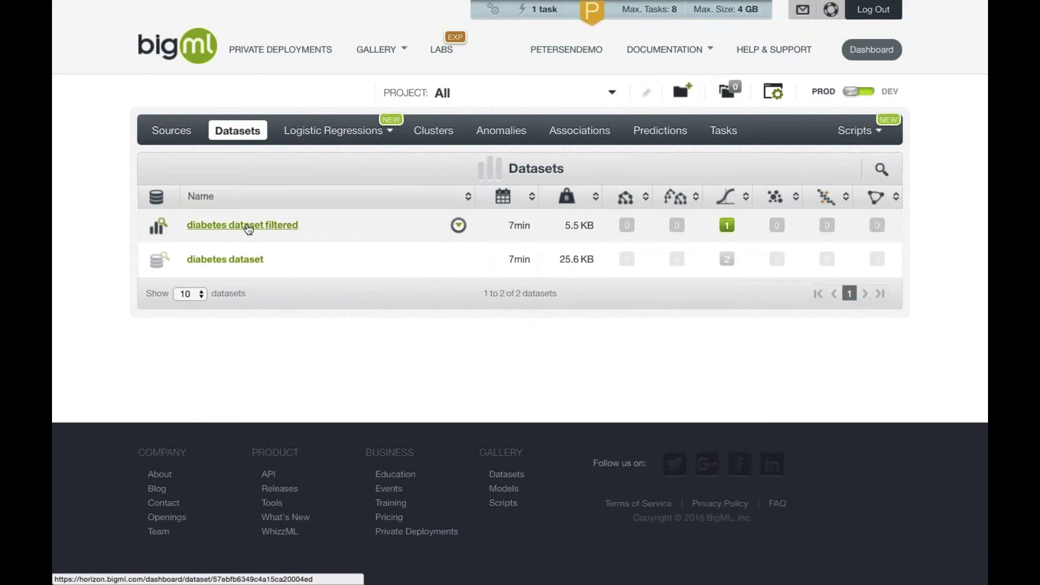
left_click(246, 262)
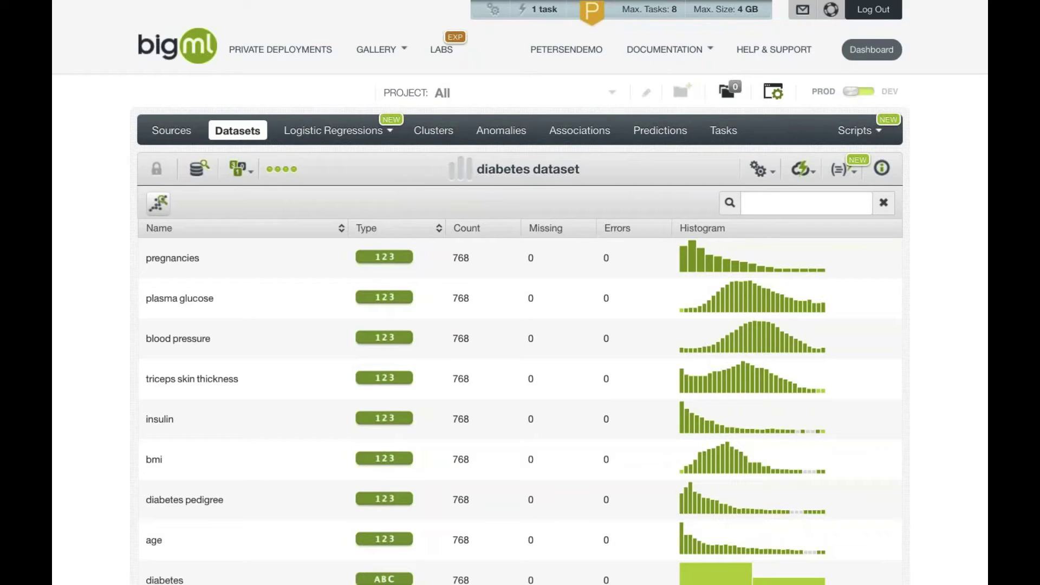
left_click(761, 169)
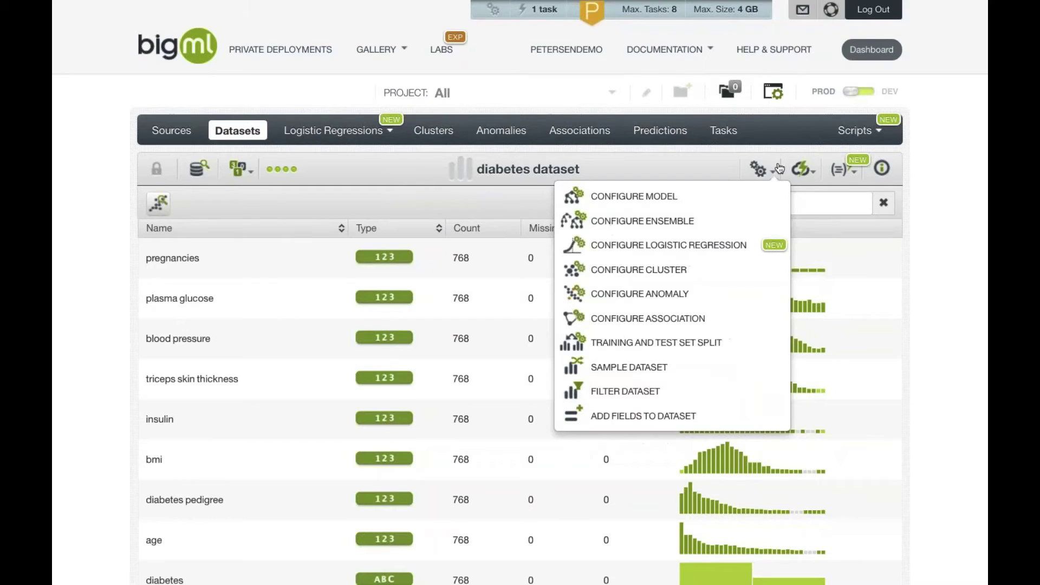
left_click(720, 347)
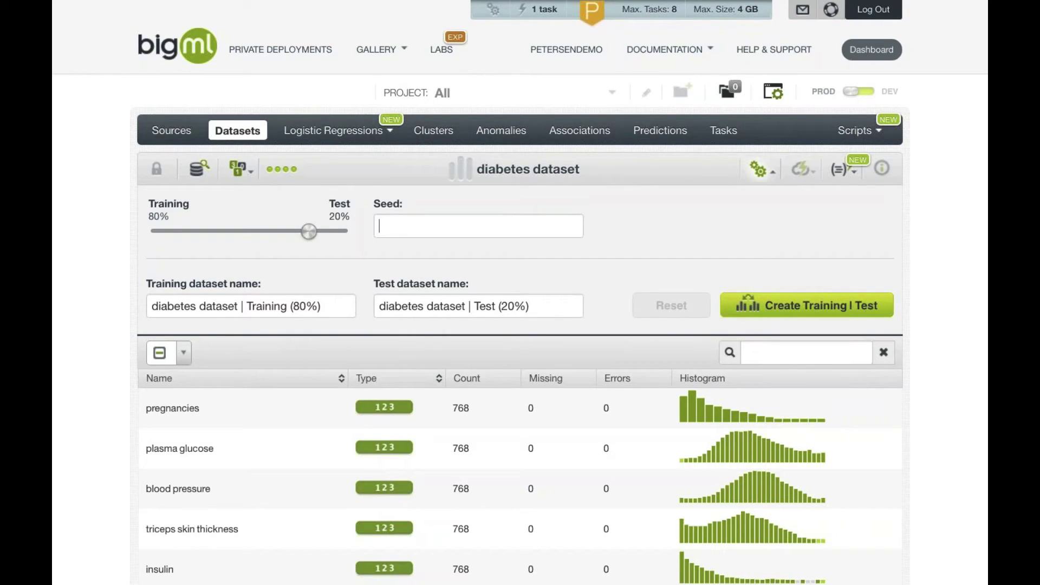
type("bigml")
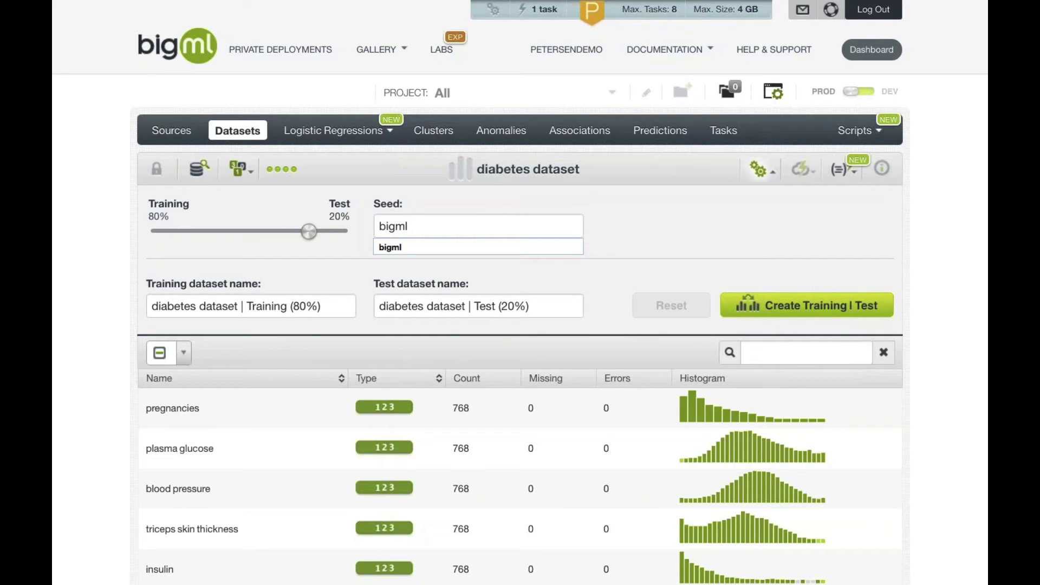
left_click(616, 207)
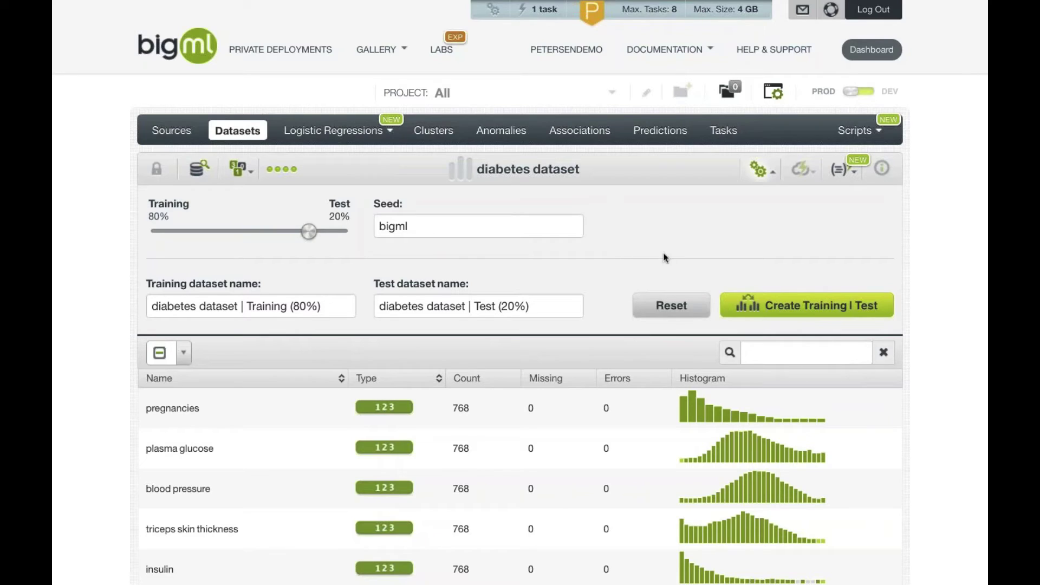
left_click(782, 304)
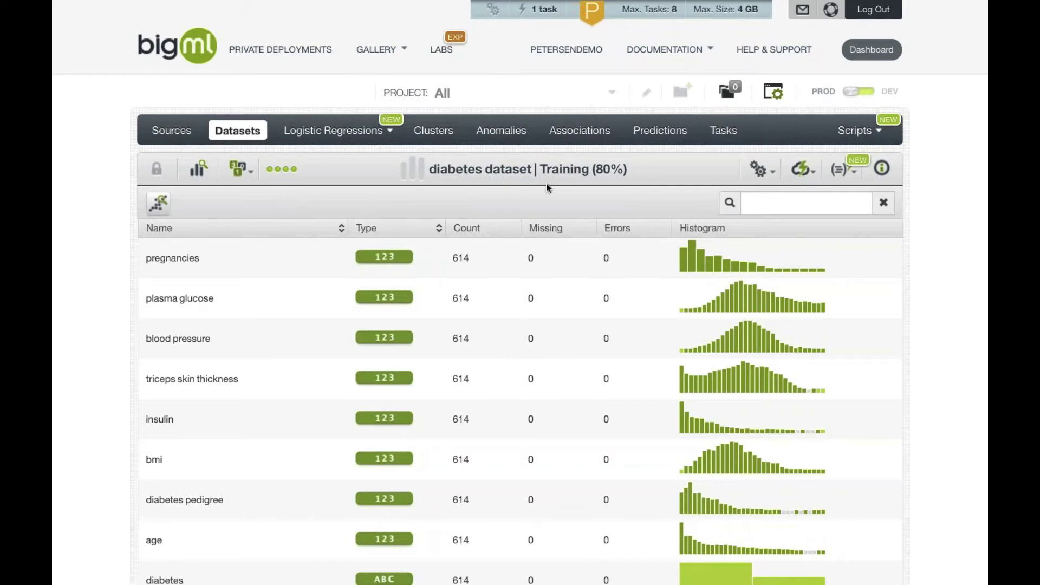
Build a 1-click logistic regression from the 80% training dataset.
mouse_move(799, 171)
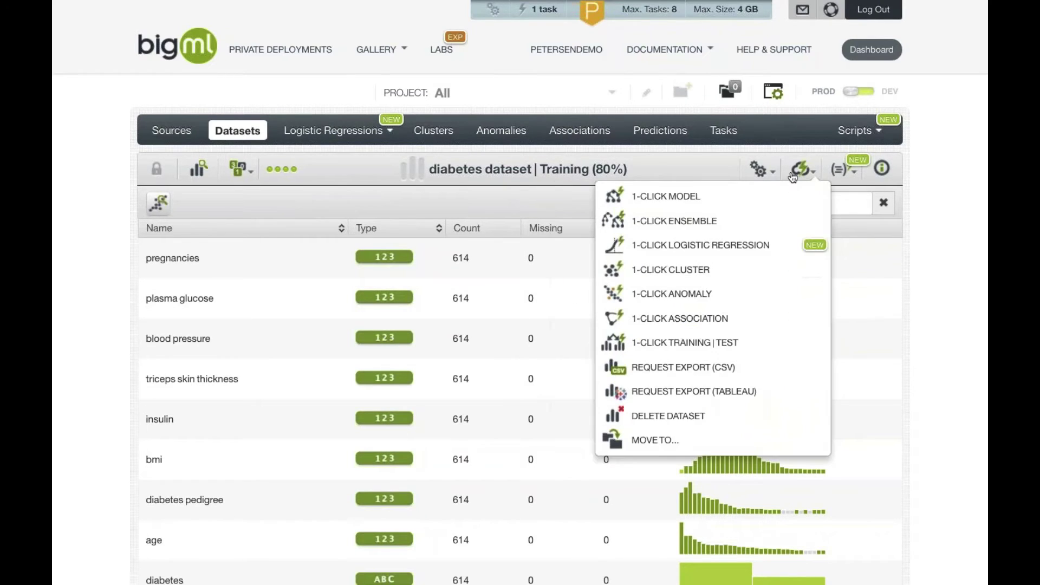
left_click(785, 249)
mouse_move(324, 136)
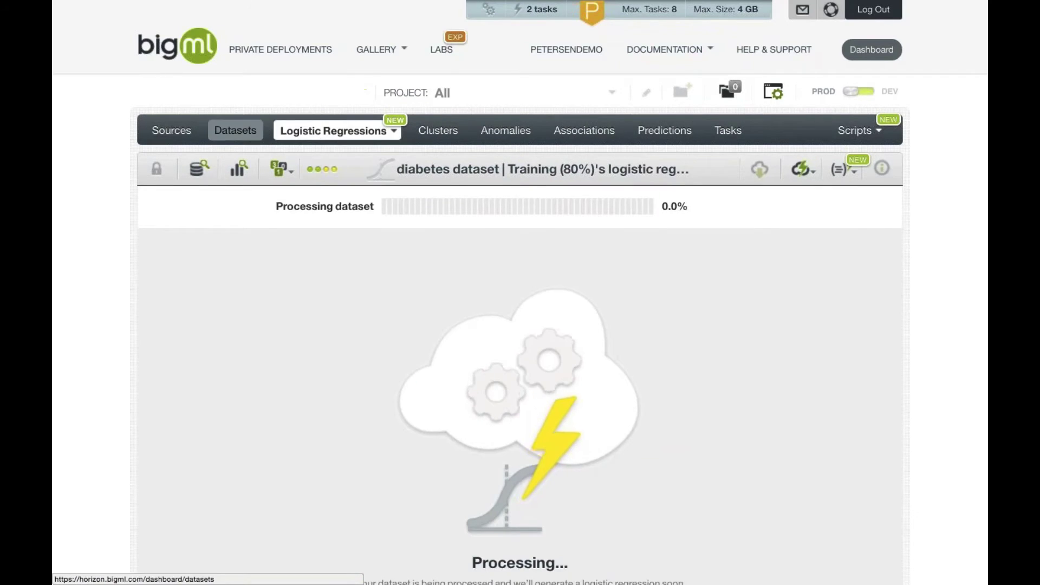
Build a 1-click model from the 80% training dataset and inspect the root node of its decision tree.
left_click(239, 133)
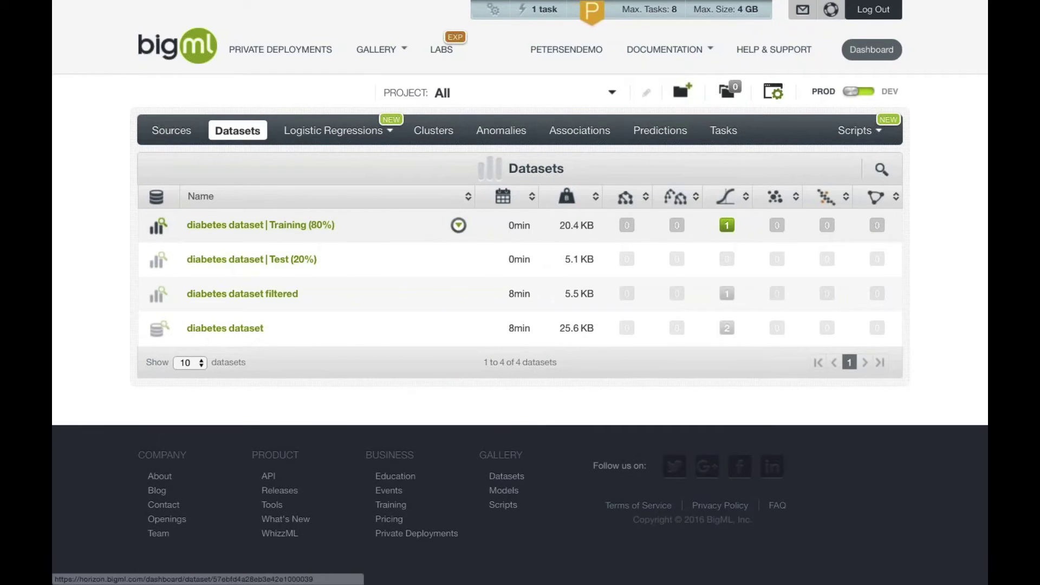
left_click(458, 225)
left_click(348, 255)
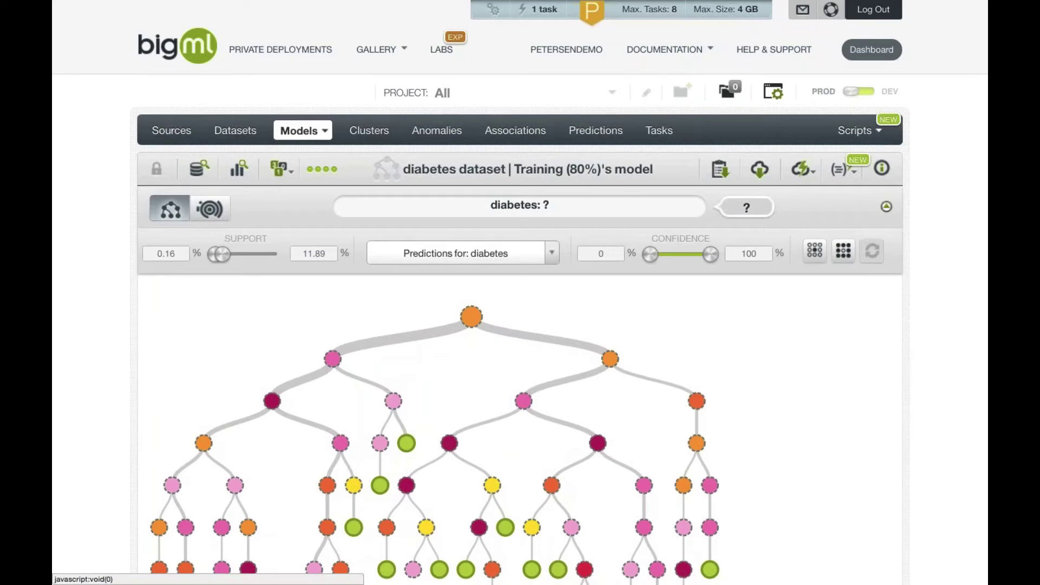
scroll(432, 307, "down", 1)
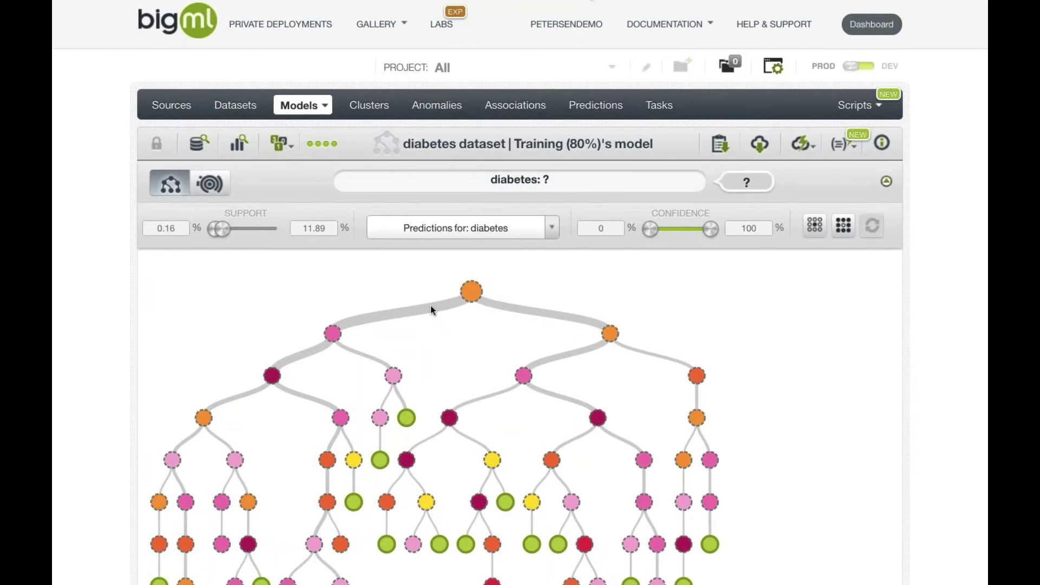
mouse_move(471, 291)
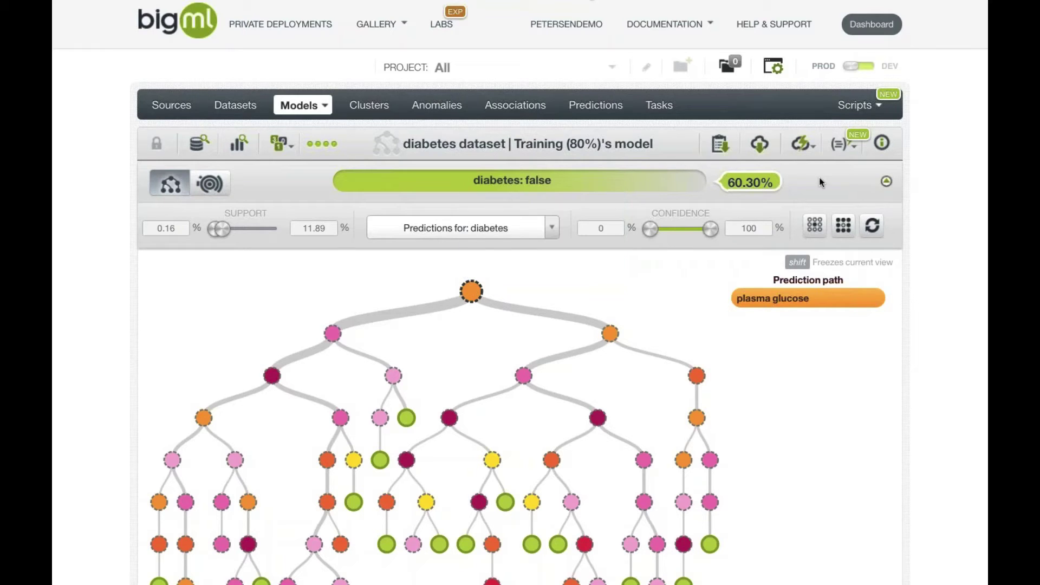
Evaluate the training set's decision tree model against the 20% test dataset.
left_click(800, 143)
left_click(789, 247)
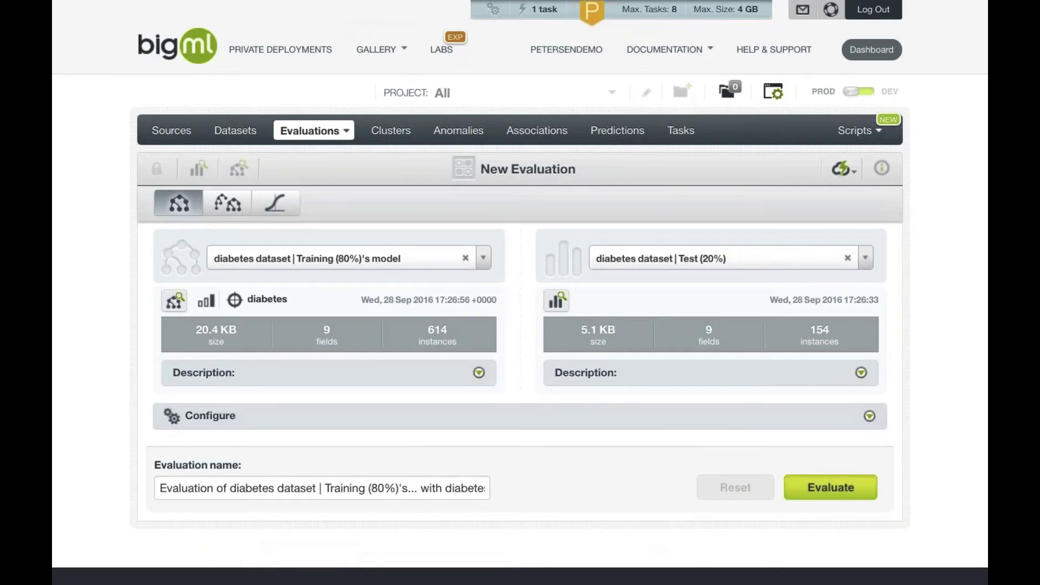
left_click(820, 486)
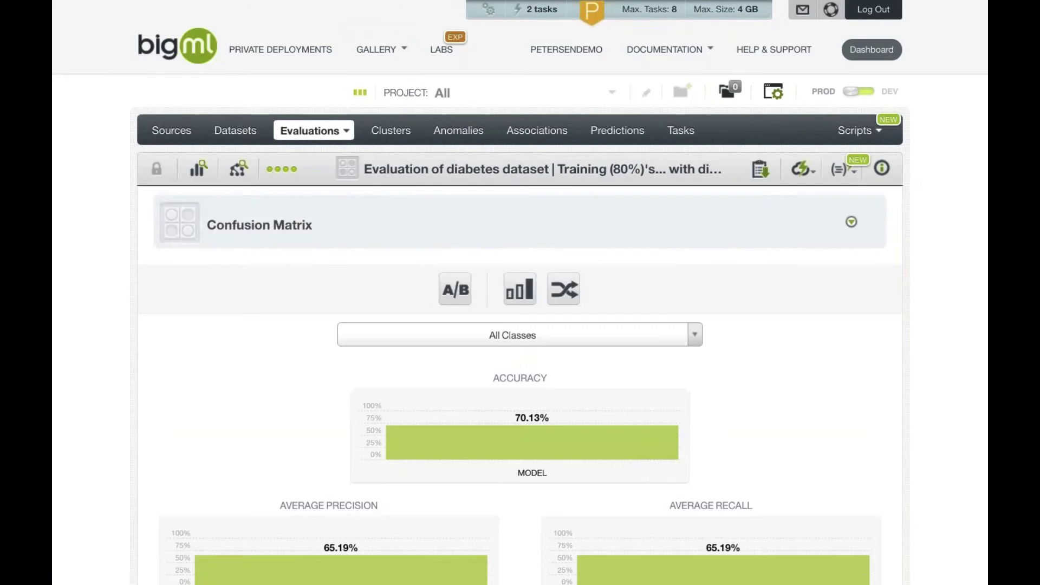
Evaluate the 80% training set's logistic regression against the 20% test dataset.
mouse_move(314, 131)
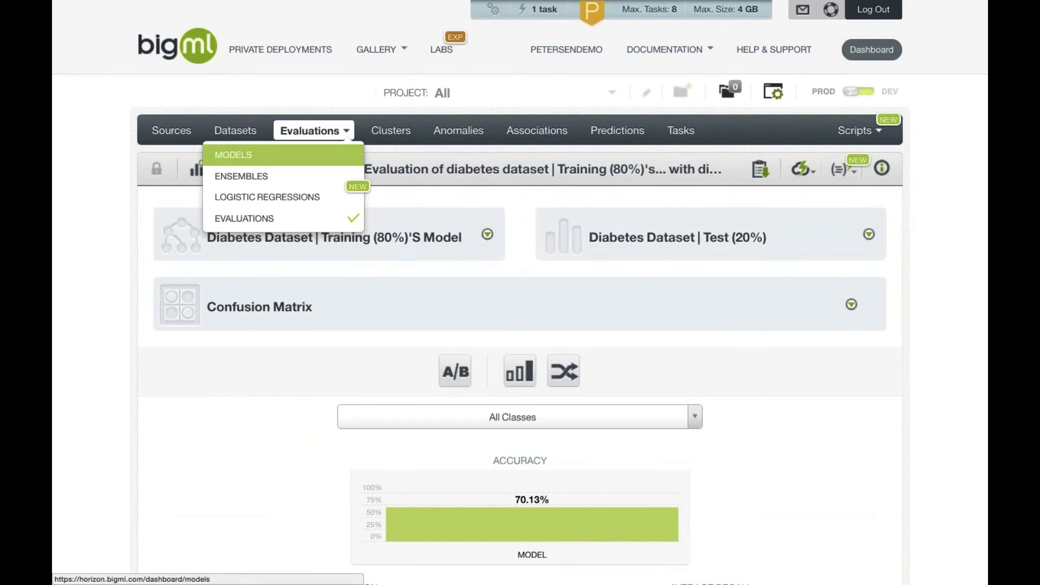
left_click(306, 198)
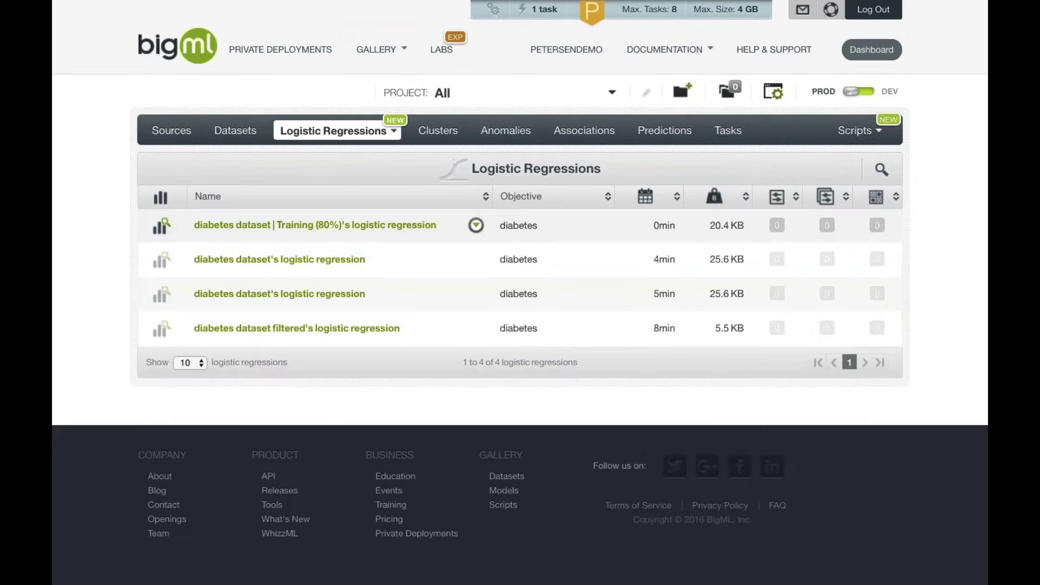
left_click(476, 226)
left_click(434, 304)
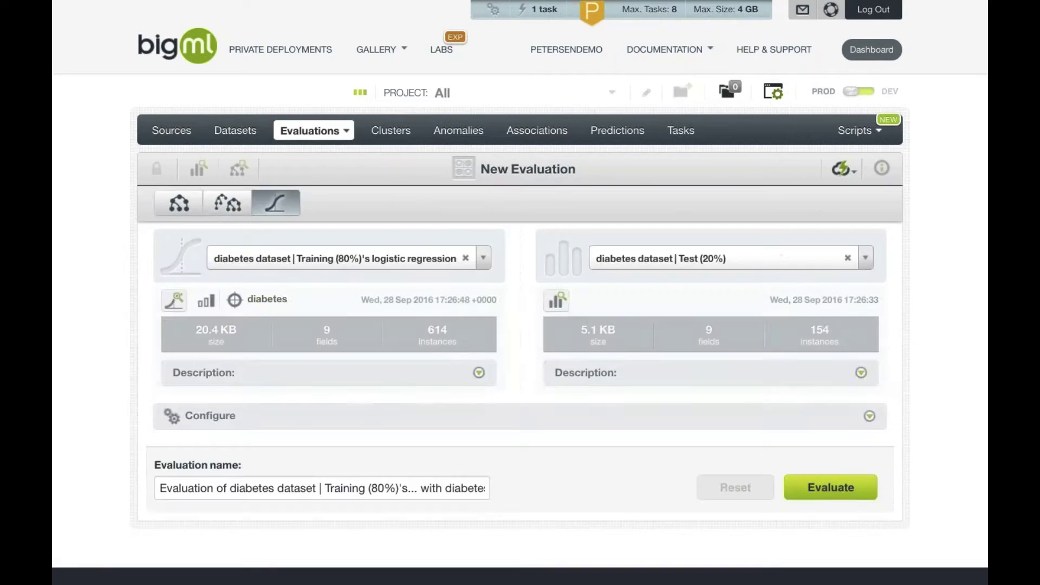
left_click(849, 487)
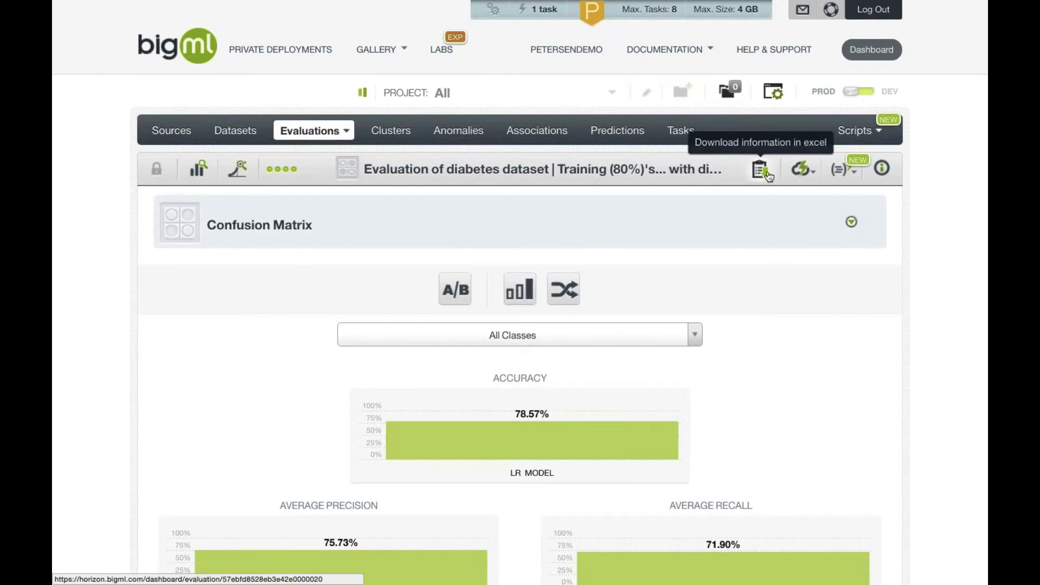
Compare the logistic regression's evaluation with the decision tree model's evaluation and review their accuracy, precision, recall, F measure and phi.
left_click(793, 174)
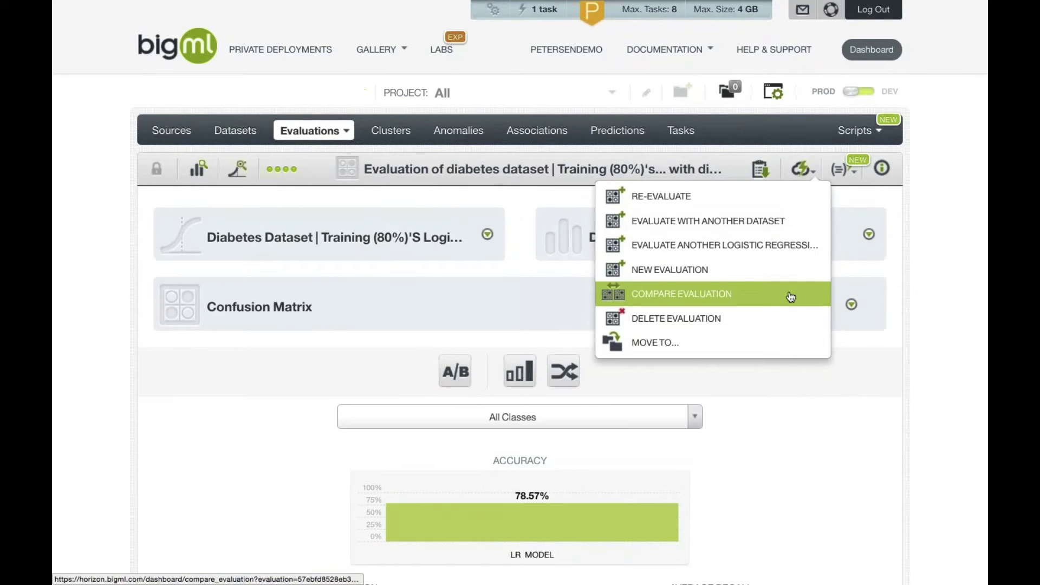
left_click(791, 296)
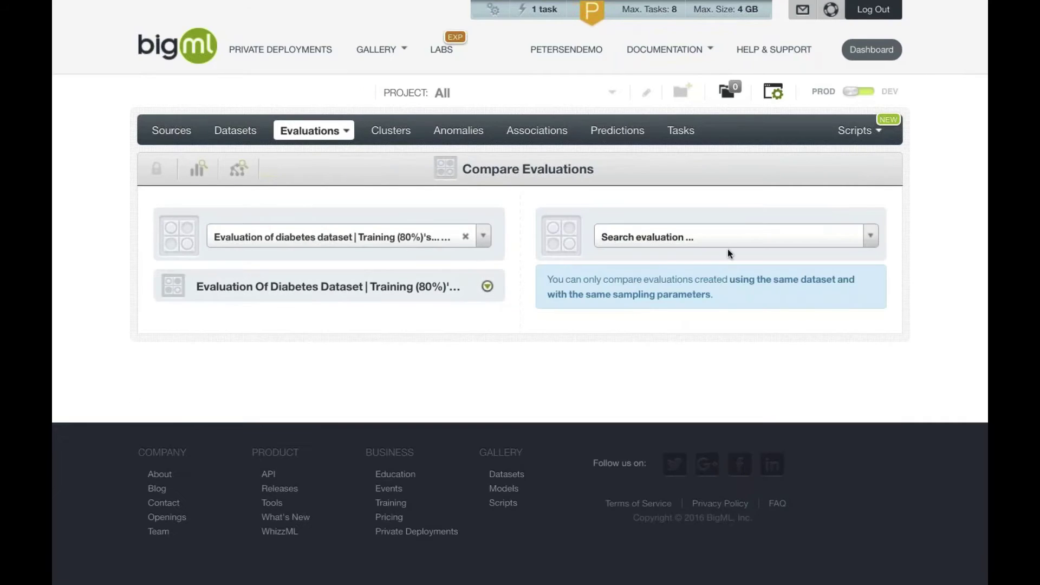
left_click(726, 248)
type("Eval")
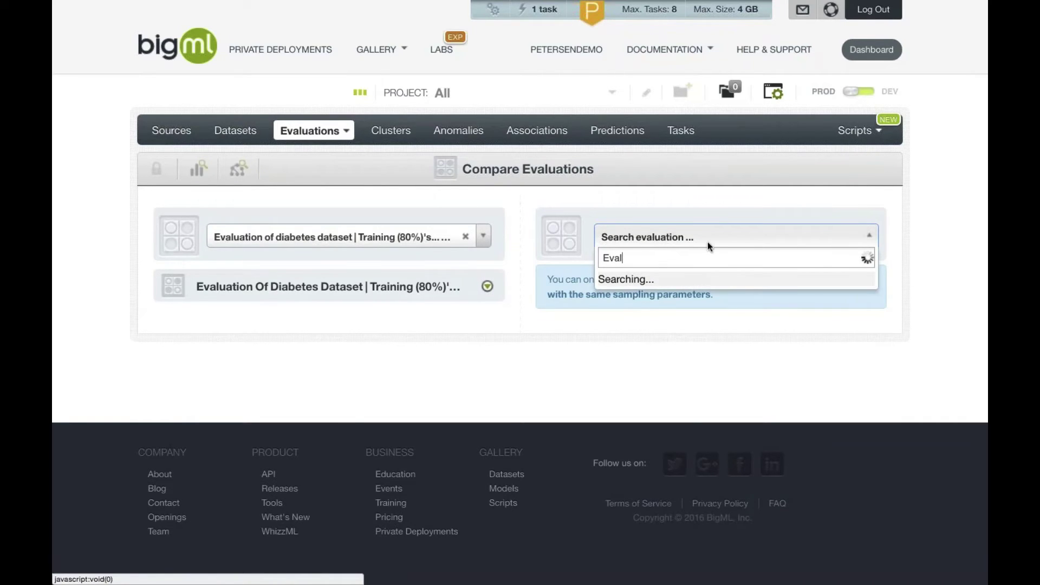
left_click(712, 302)
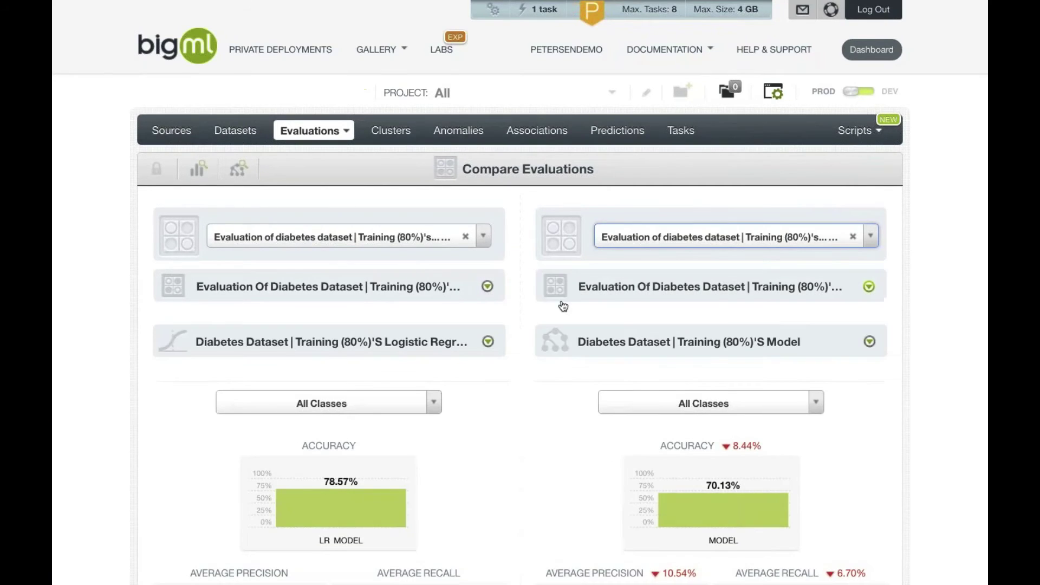
scroll(559, 304, "down", 5)
scroll(594, 303, "down", 4)
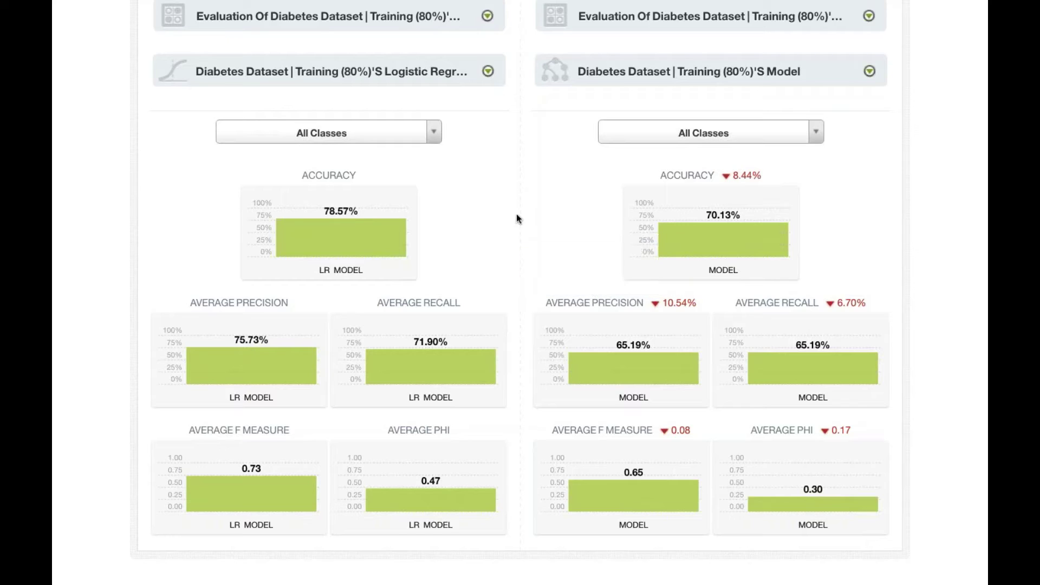
Build a 1-click anomaly detector from the 80% training dataset.
scroll(515, 213, "up", 5)
left_click(235, 130)
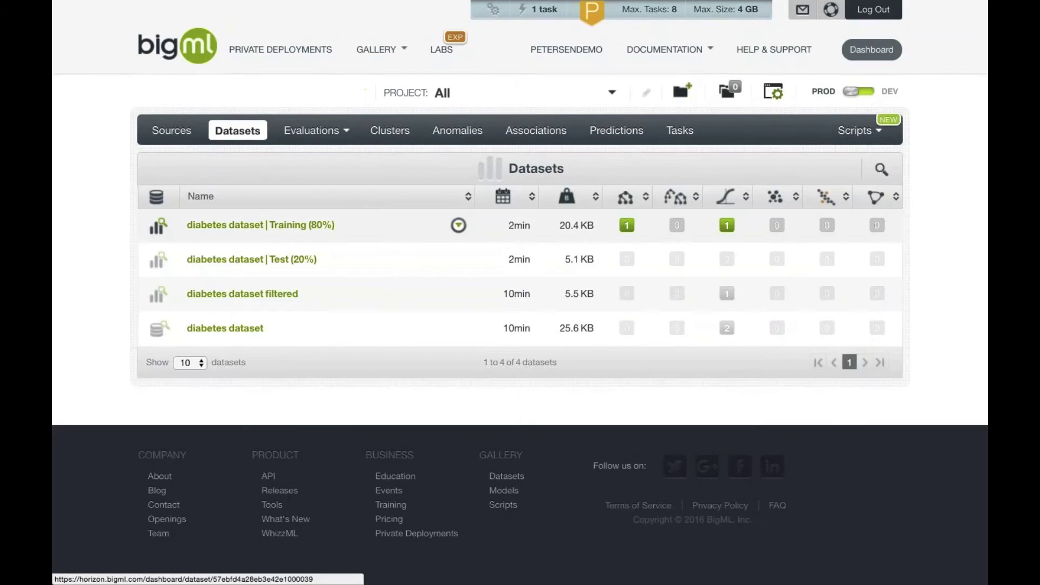
left_click(279, 226)
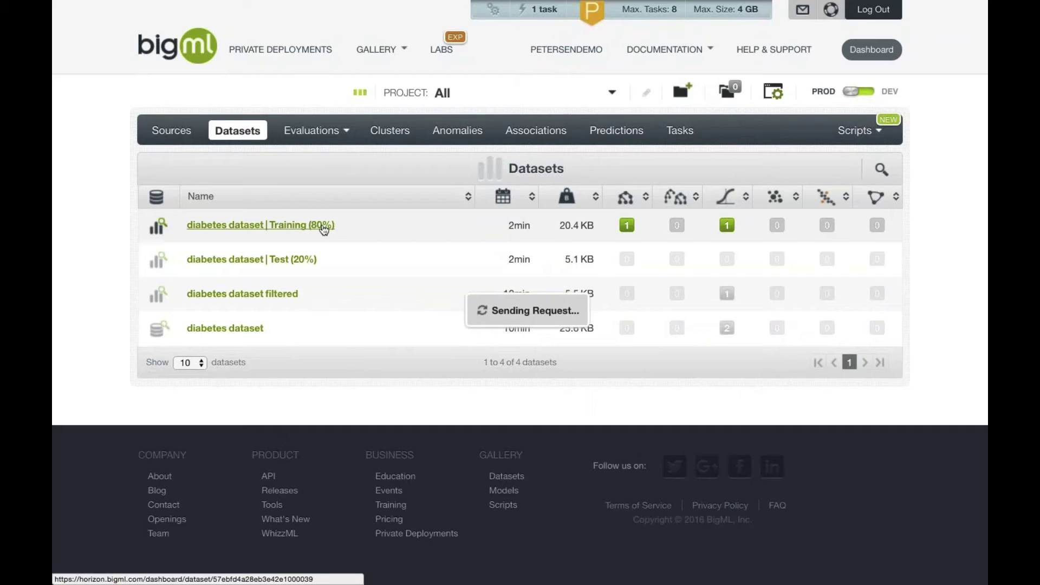
mouse_move(802, 169)
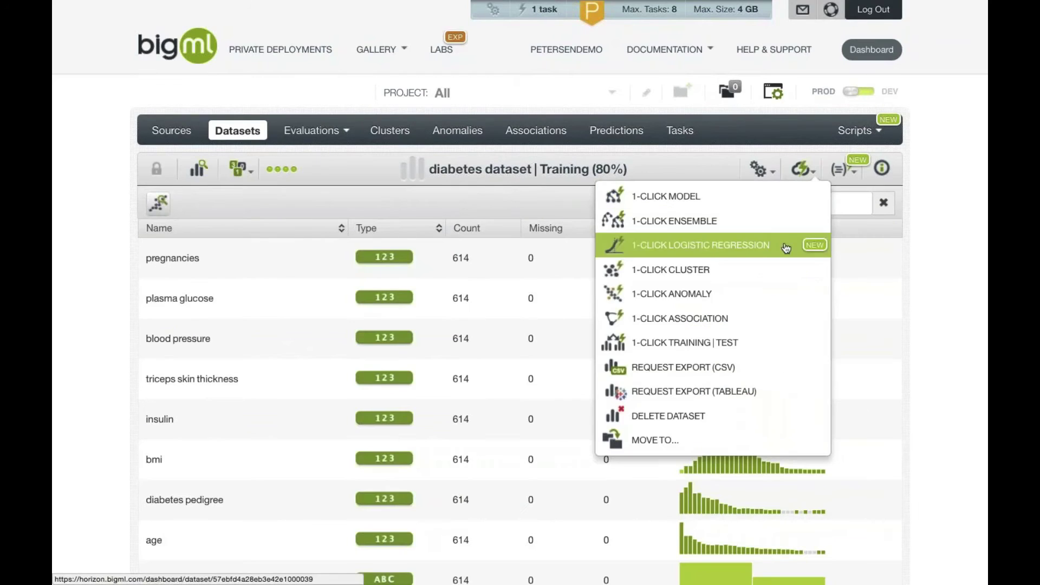
left_click(777, 304)
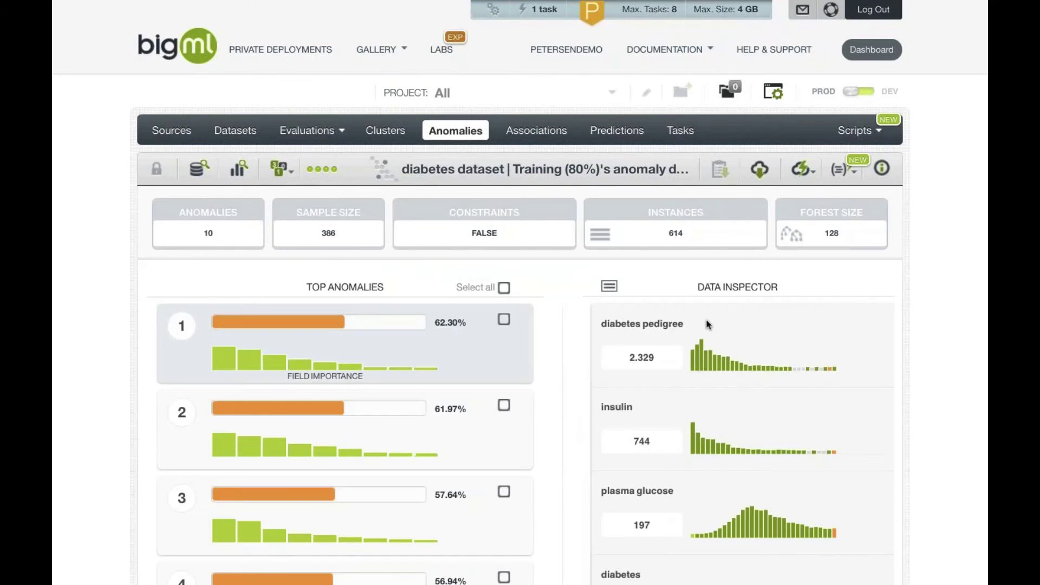
Select the top two anomalies, inspect the first one's field values, and create a new dataset that excludes both selected anomalies.
left_click(504, 322)
left_click(503, 406)
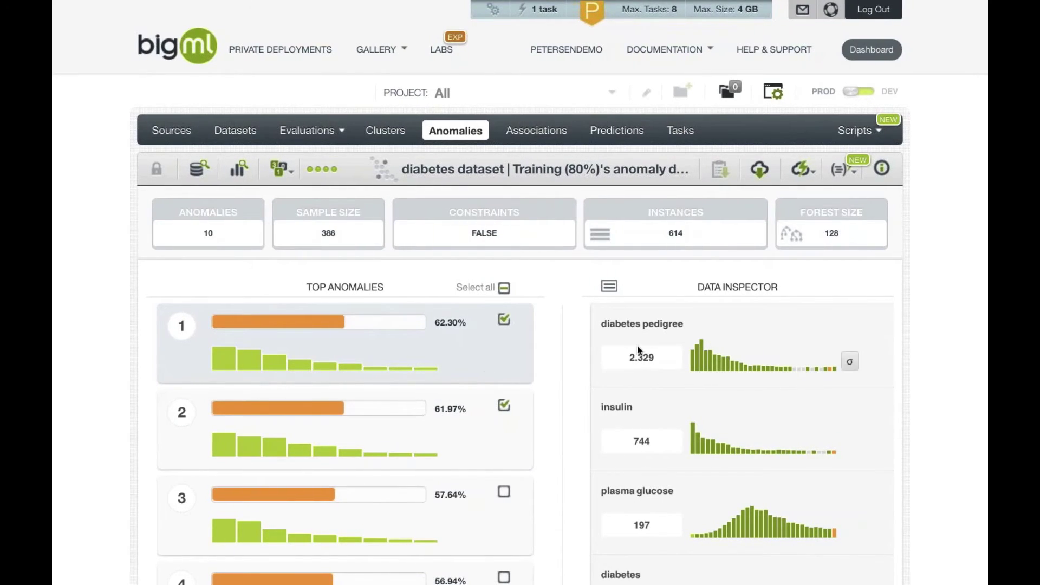
mouse_move(828, 367)
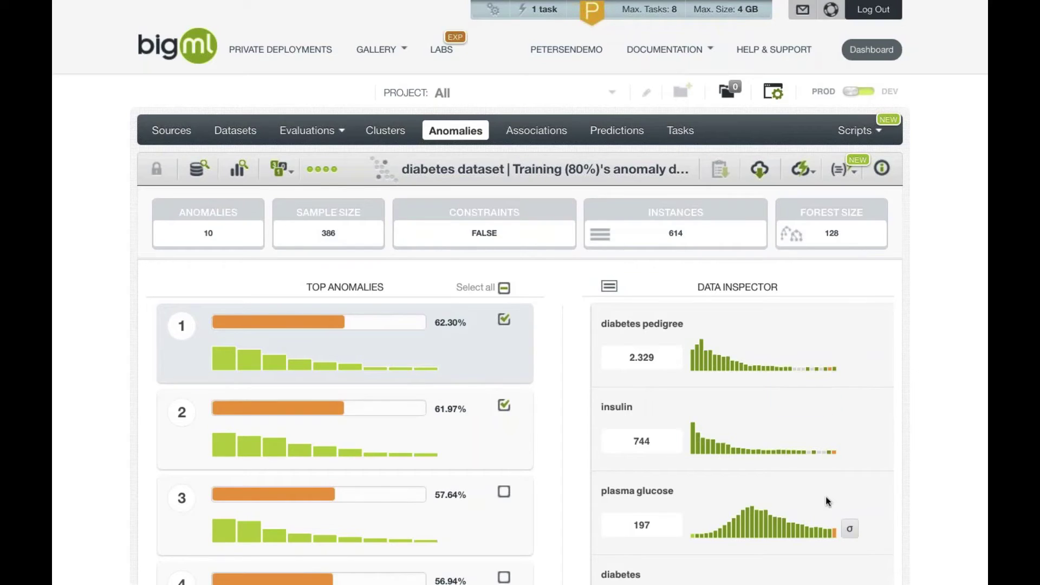
scroll(827, 532, "down", 1)
scroll(826, 532, "down", 2)
mouse_move(743, 515)
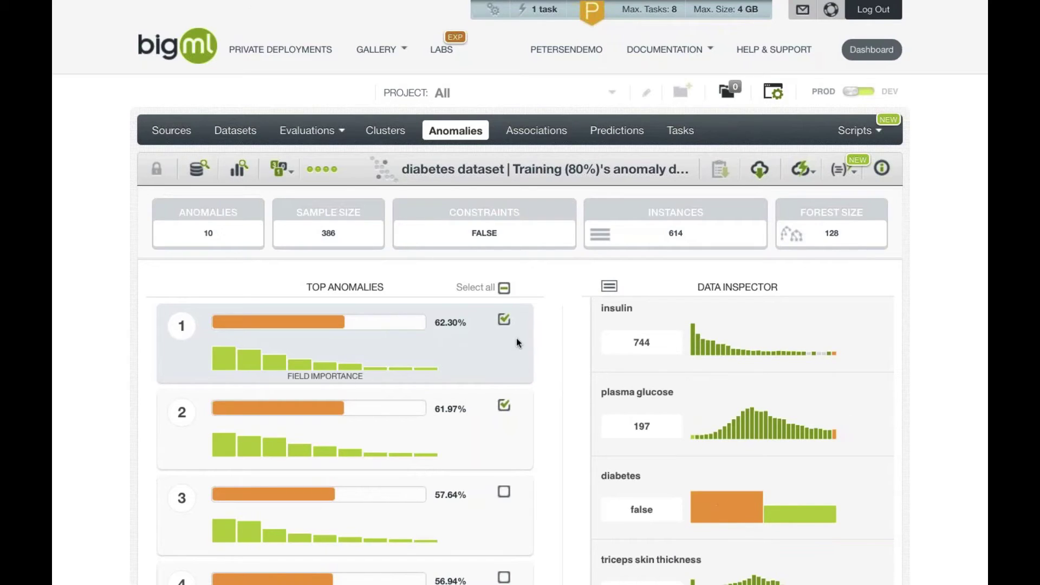
scroll(550, 347, "down", 7)
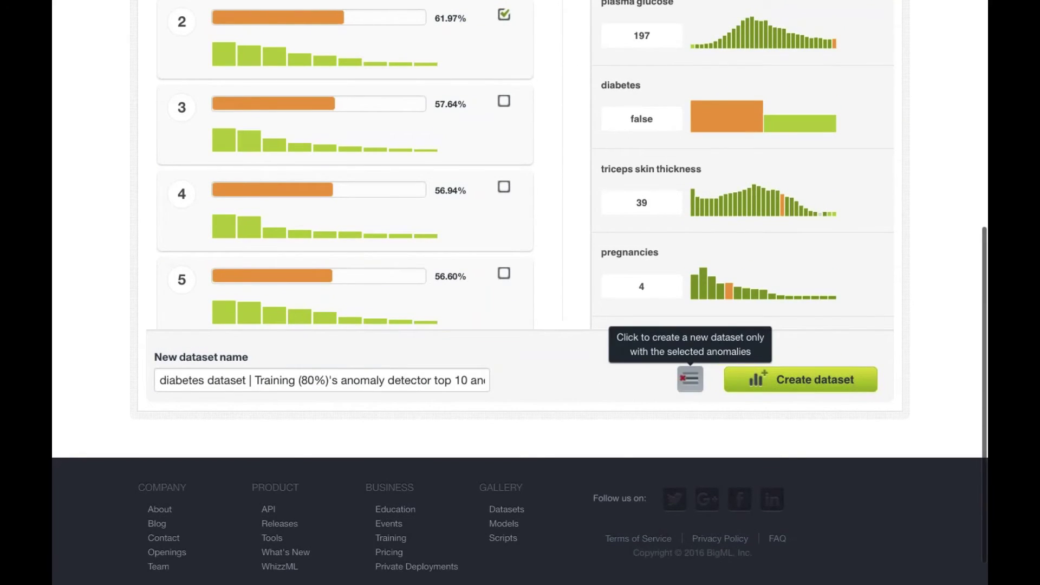
left_click(690, 379)
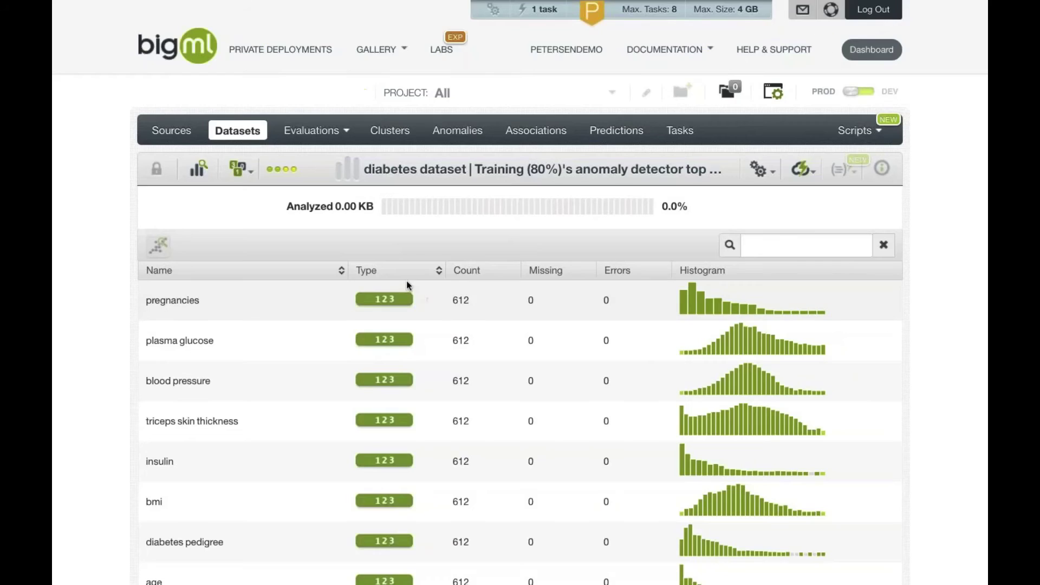
Build a 1-click model from the new training dataset without the two anomalies.
left_click(799, 170)
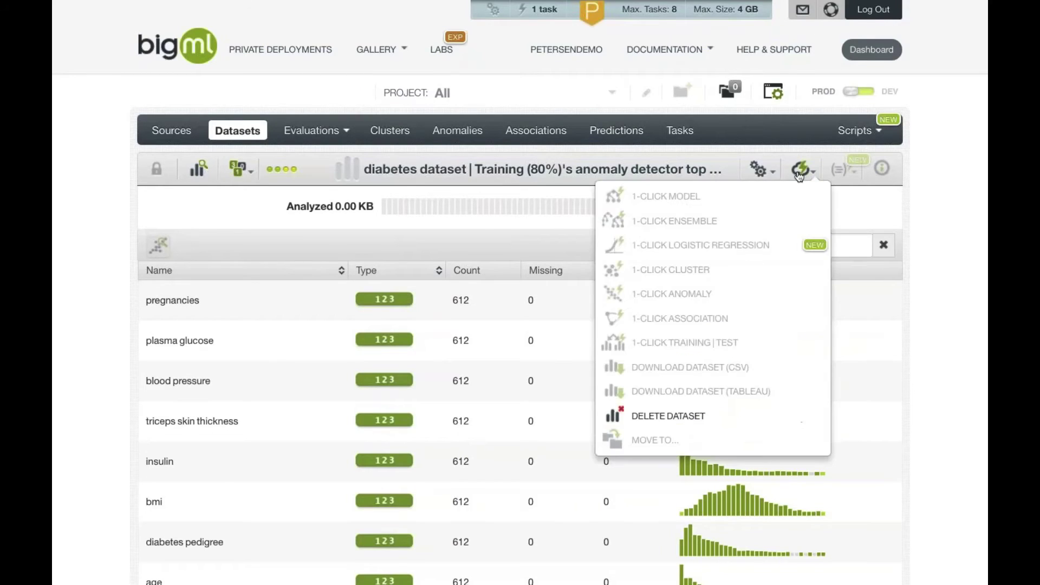
left_click(761, 170)
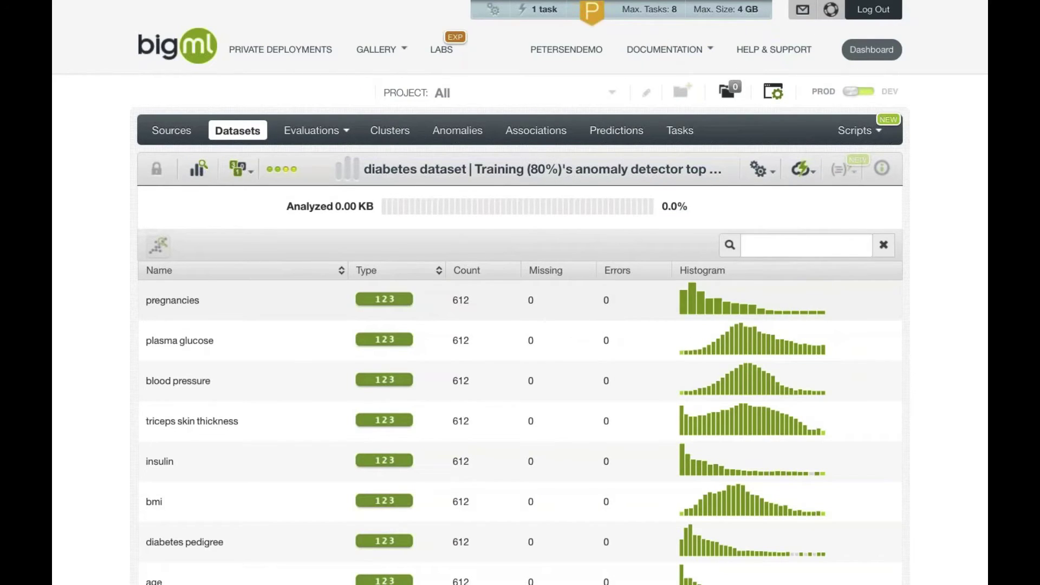
left_click(799, 170)
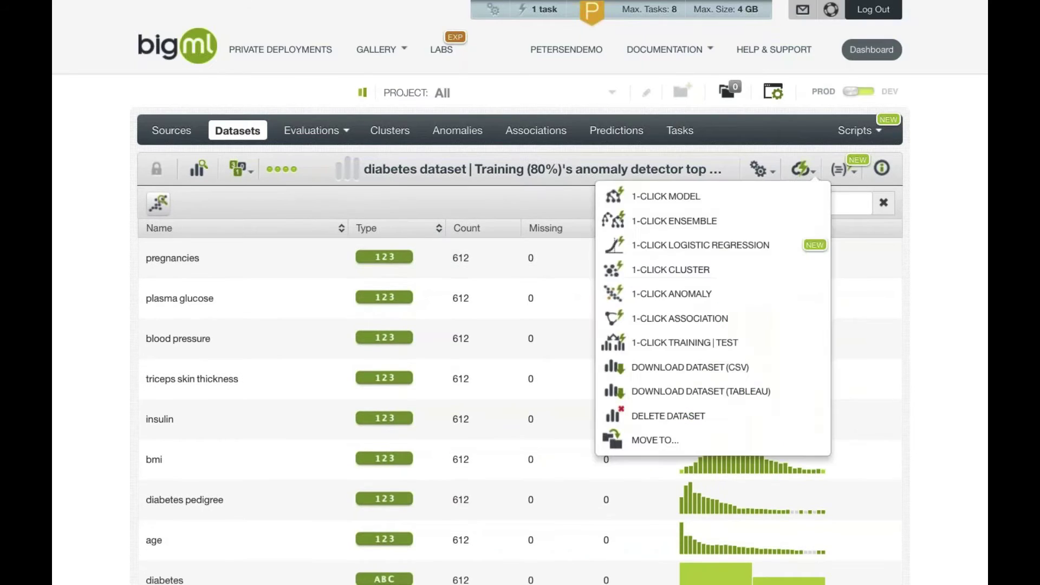
left_click(666, 196)
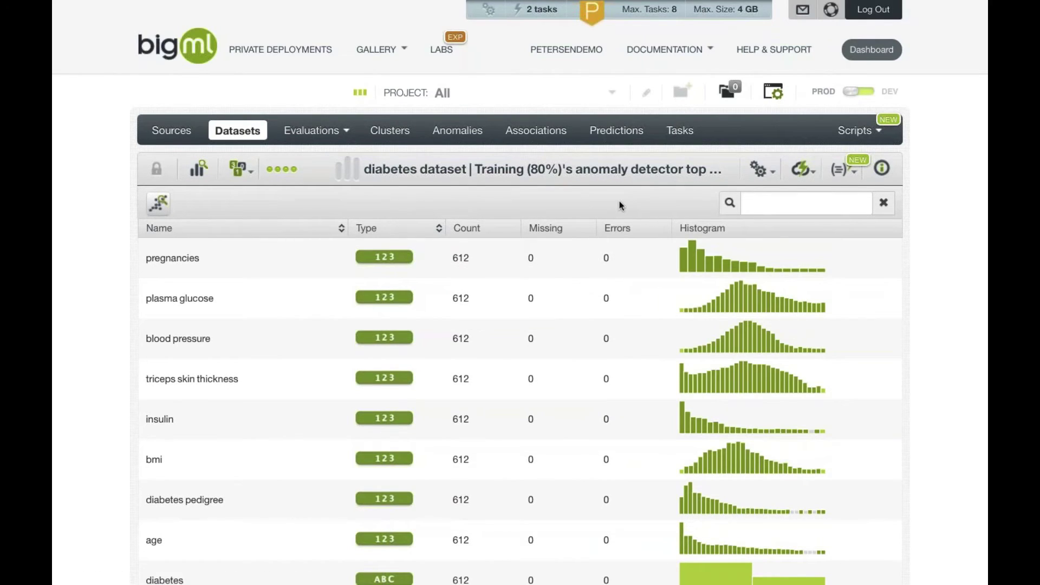
Evaluate the decision tree built without the anomalies against the diabetes dataset | Test (20%).
left_click(800, 170)
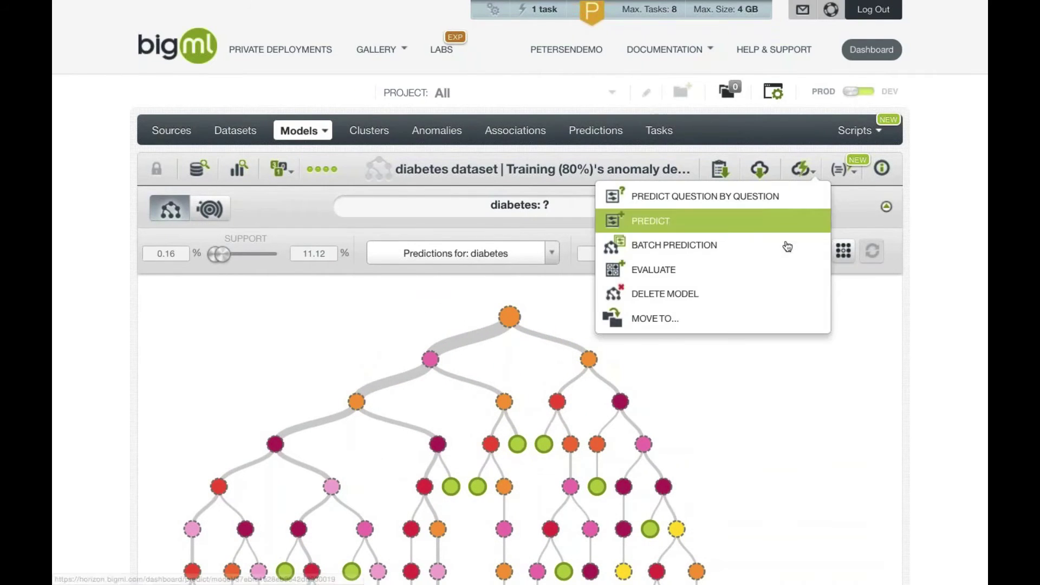
left_click(722, 269)
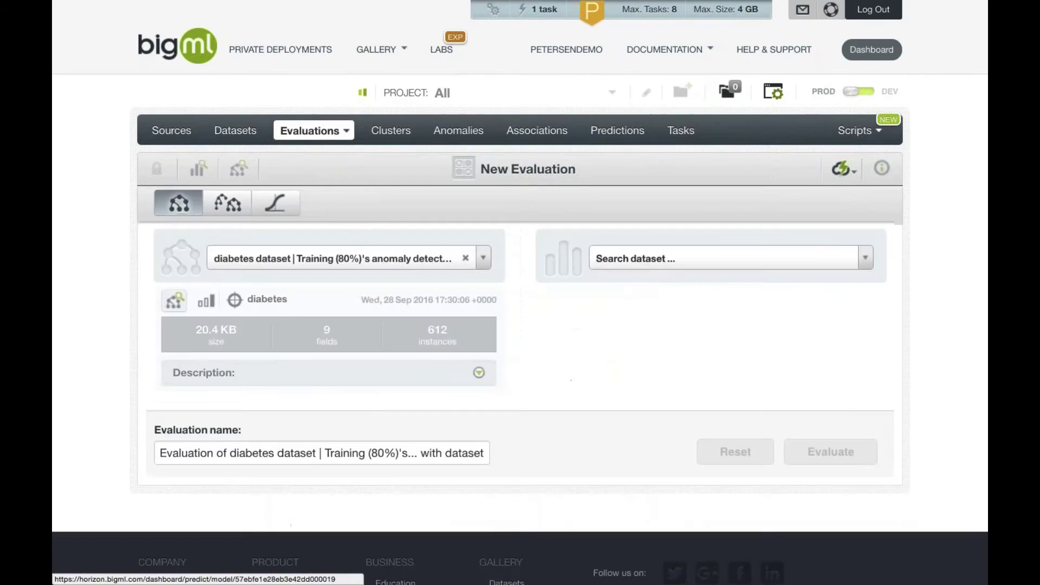
left_click(618, 259)
type("dia")
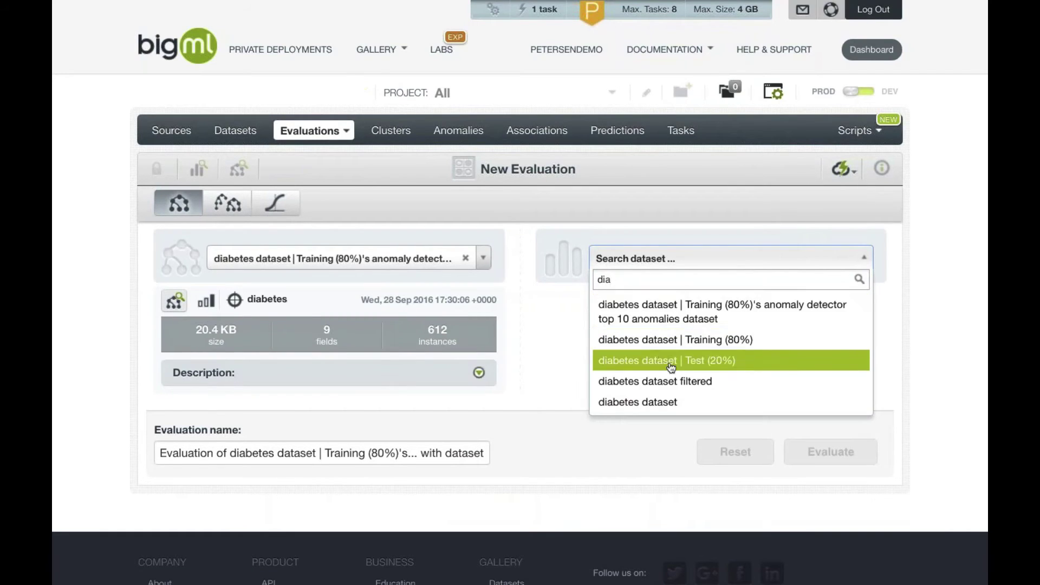
left_click(666, 360)
left_click(818, 488)
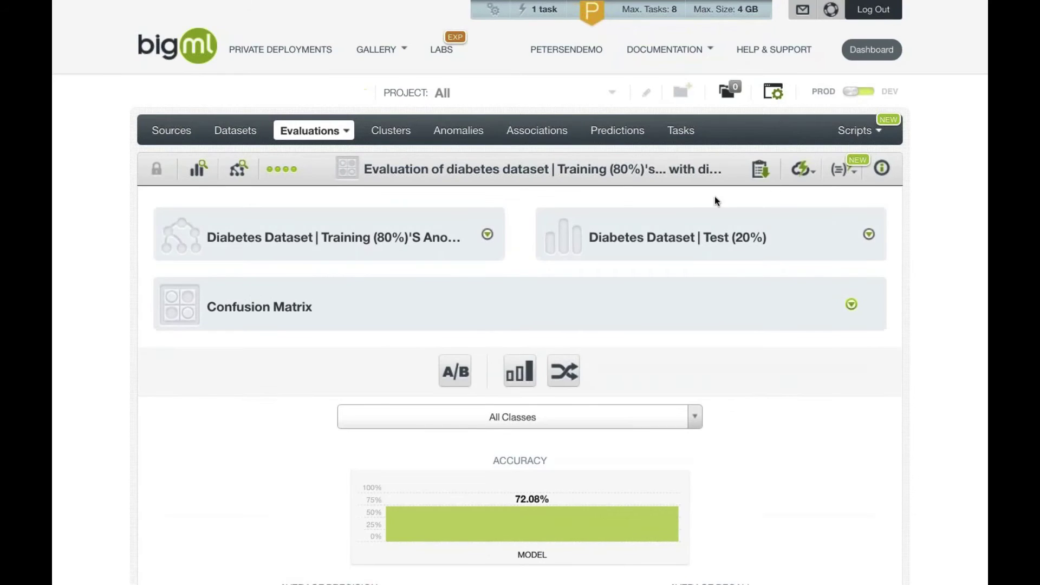
Compare the anomaly-free model's evaluation with the original training set model's evaluation and review the performance metrics.
left_click(800, 169)
left_click(769, 292)
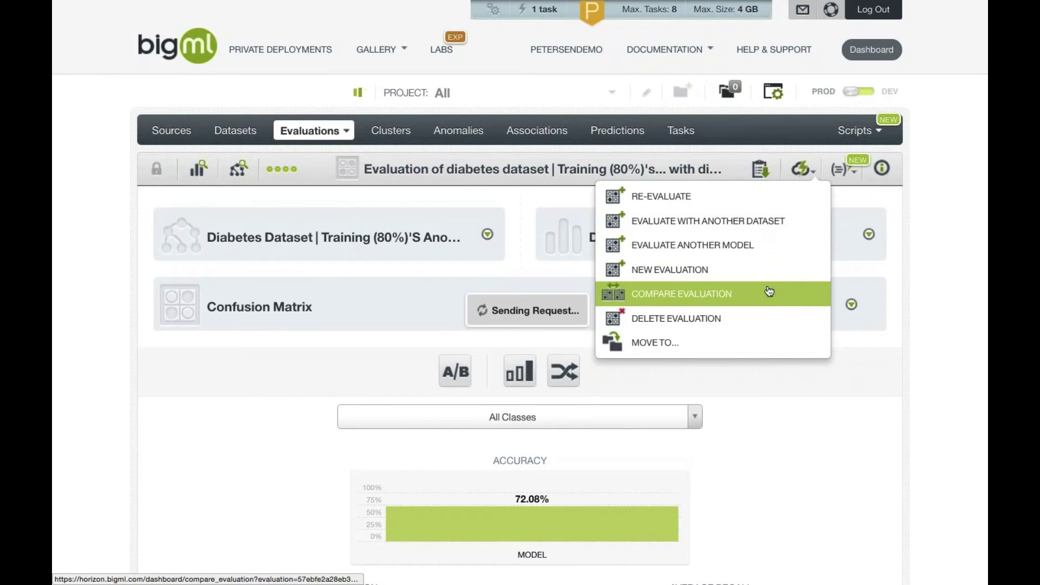
left_click(684, 239)
type("Eva")
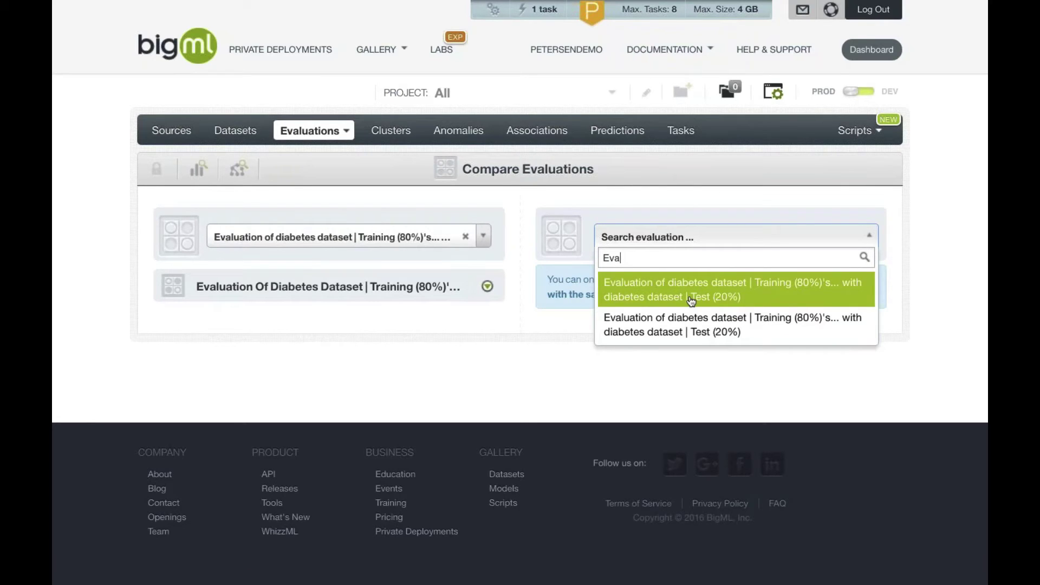
left_click(691, 301)
scroll(513, 414, "down", 5)
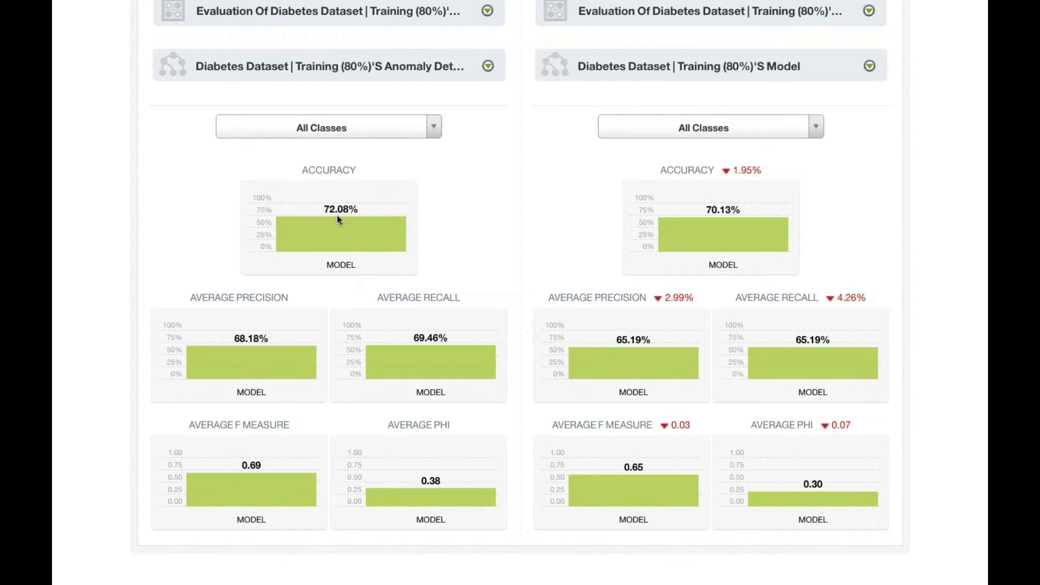
key("super+Tab")
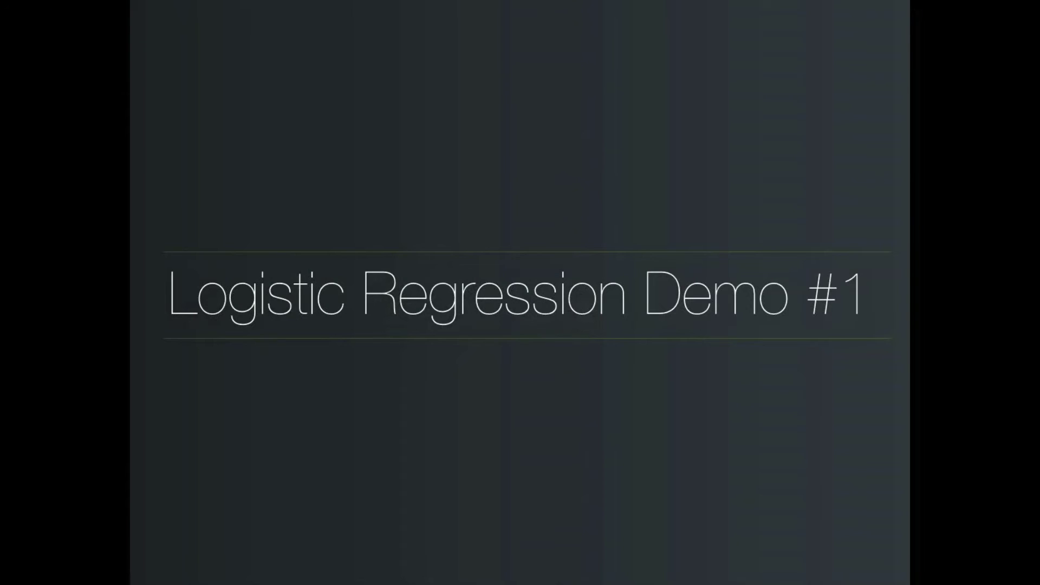
key("Right")
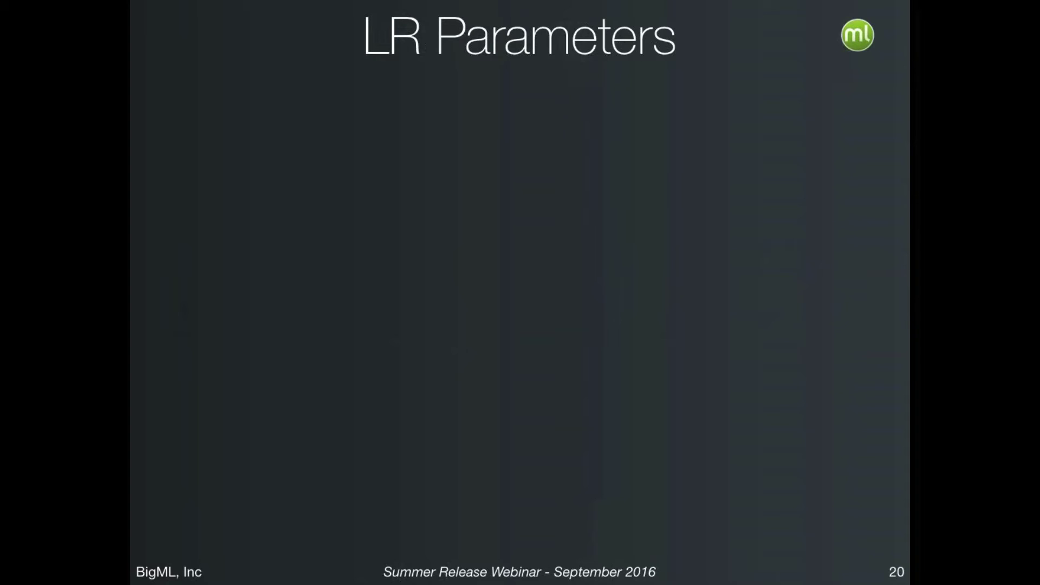
key("Right")
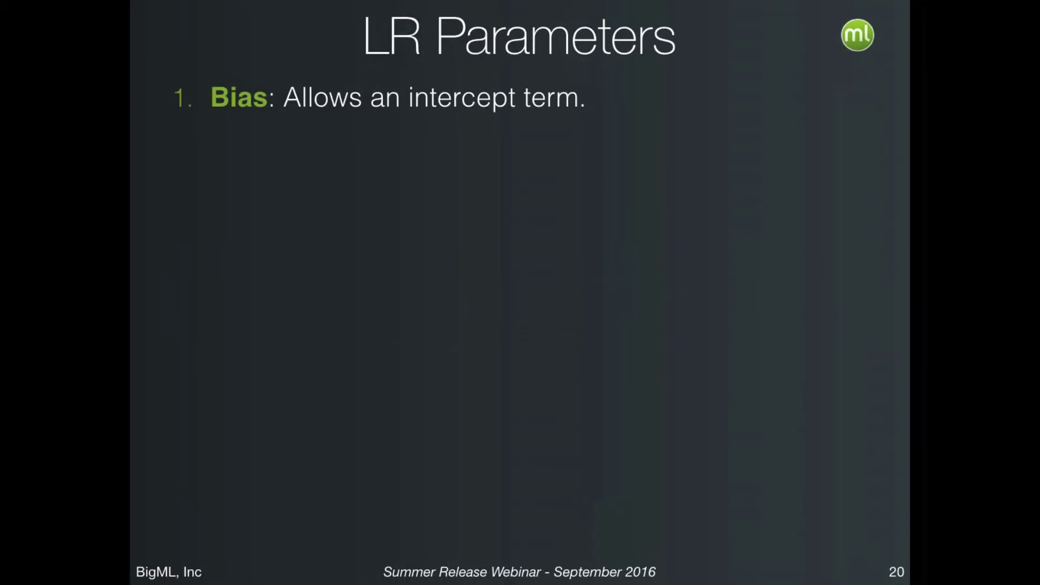
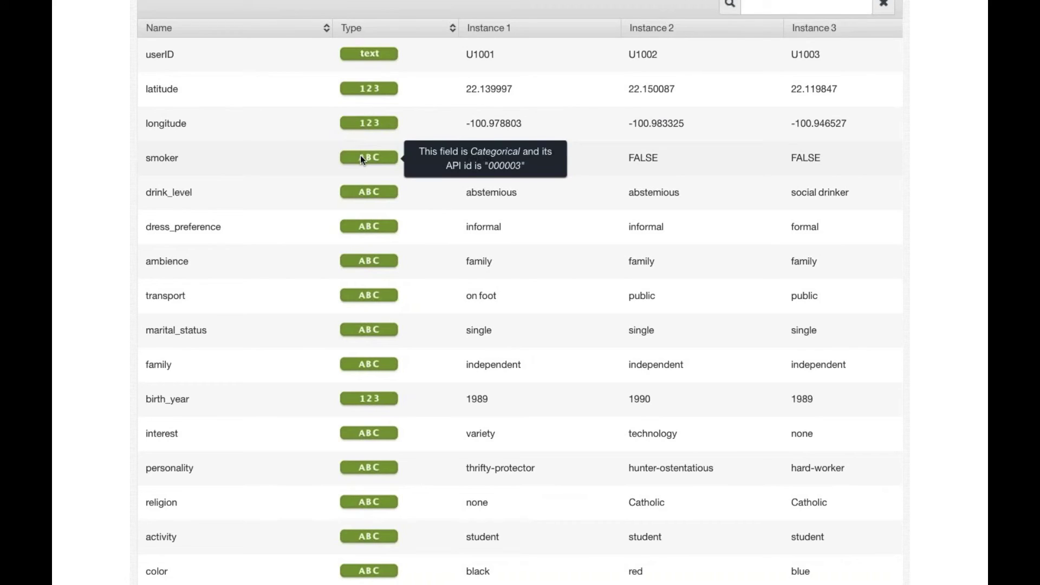
Review the field names, types and sample instance values of the userprofile.csv source.
mouse_move(352, 201)
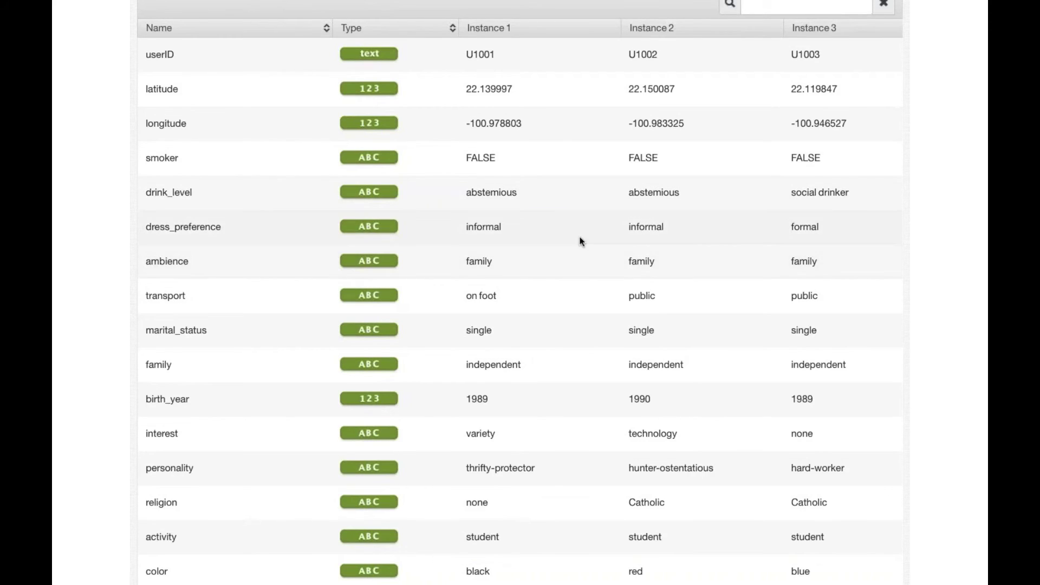
scroll(375, 302, "down", 1)
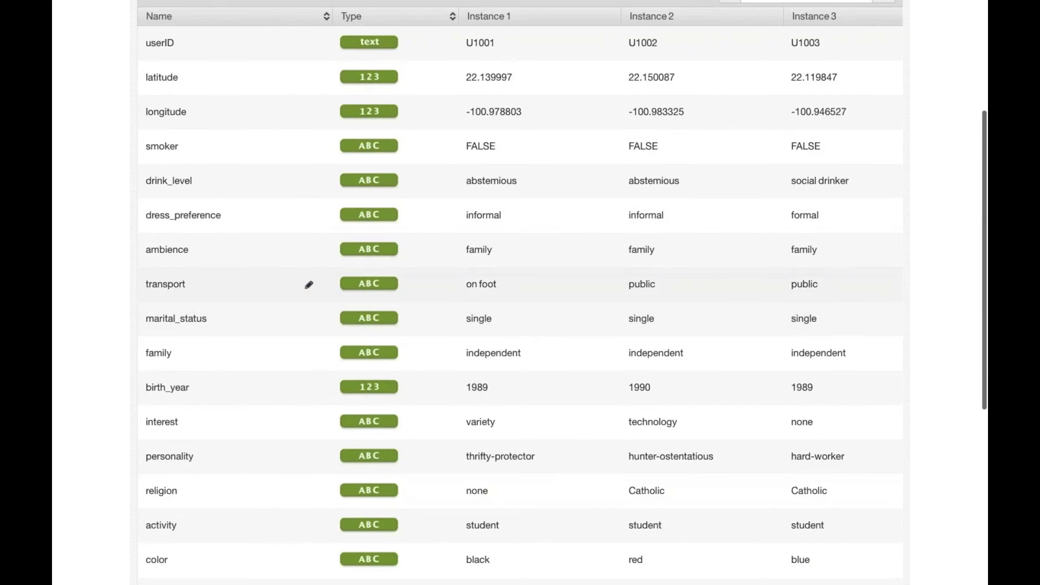
double_click(178, 291)
scroll(587, 346, "down", 5)
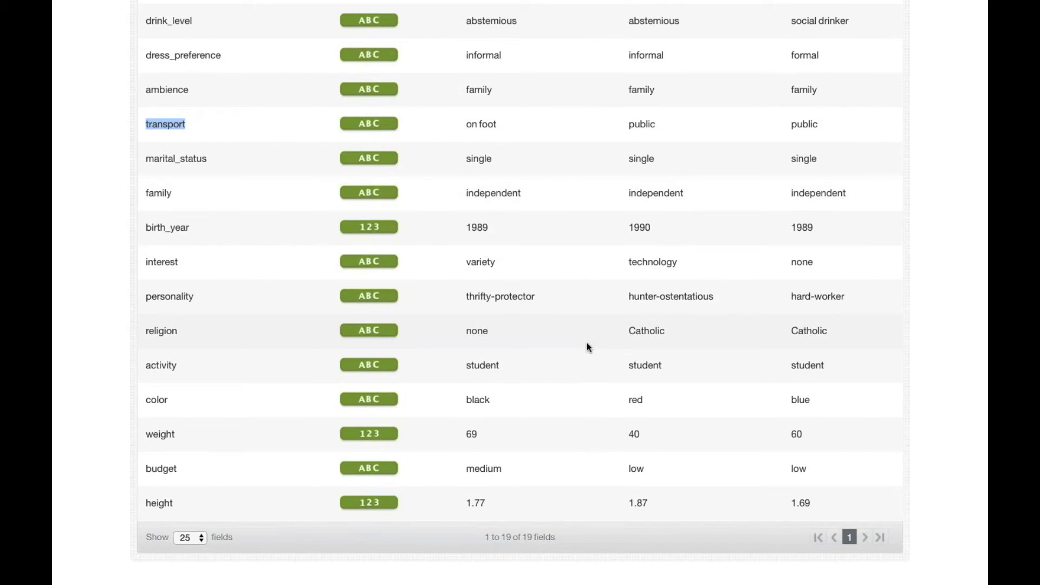
scroll(586, 347, "up", 10)
Create a 1-click dataset from the userprofile.csv source.
left_click(800, 169)
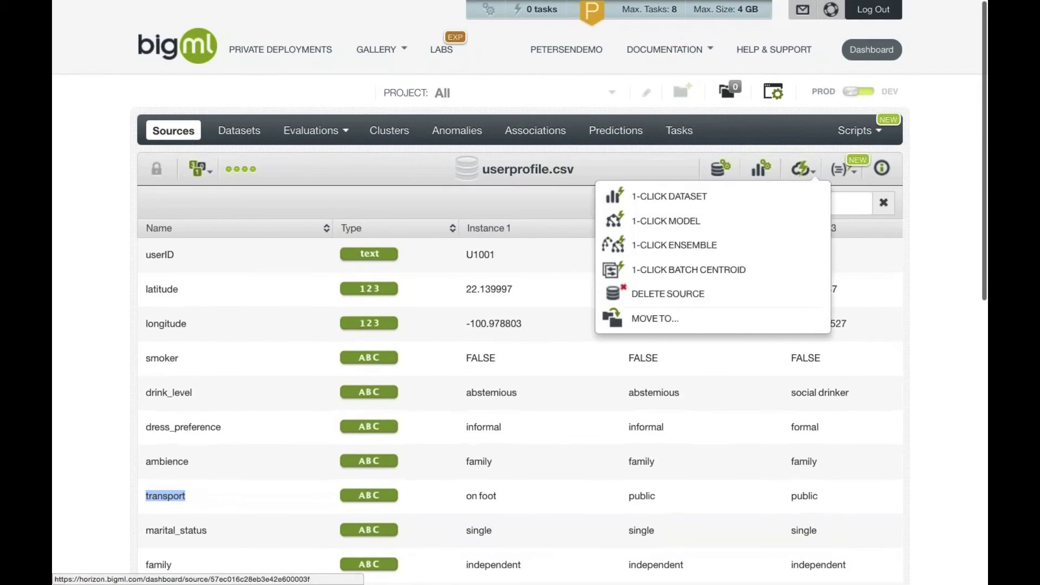
left_click(800, 169)
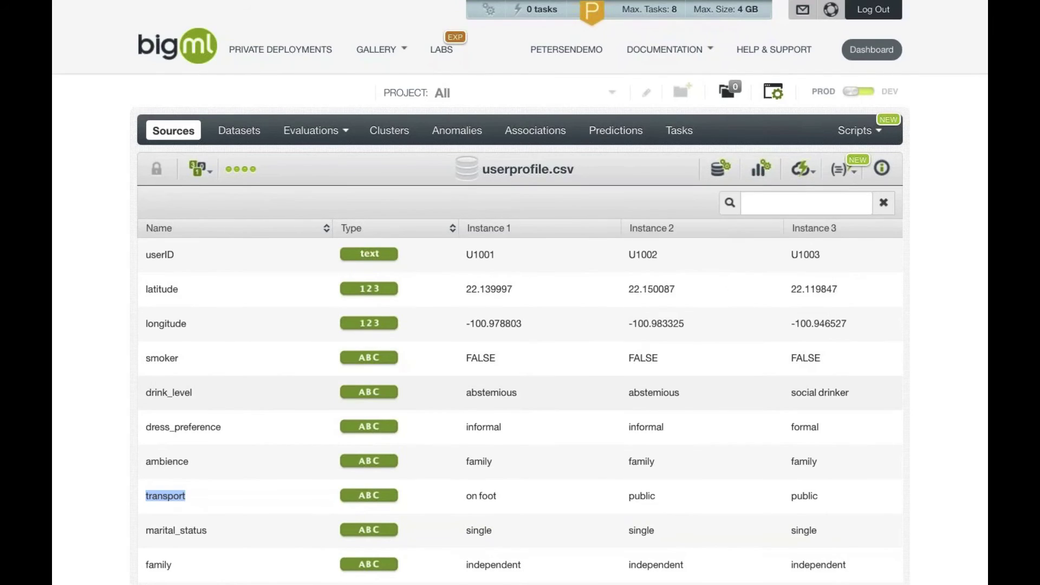
scroll(800, 169, "down", 5)
scroll(800, 169, "up", 5)
left_click(801, 169)
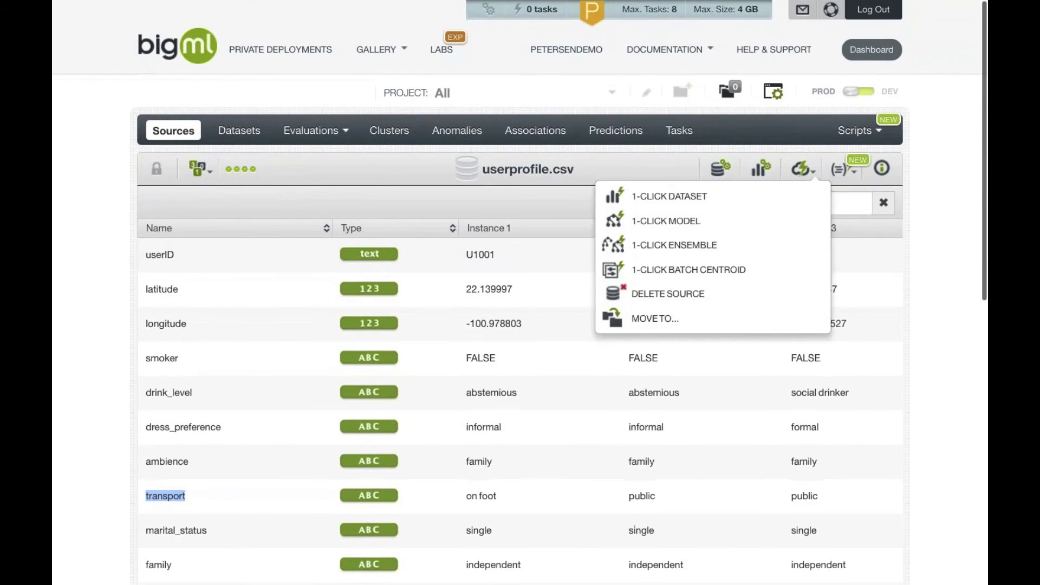
left_click(669, 196)
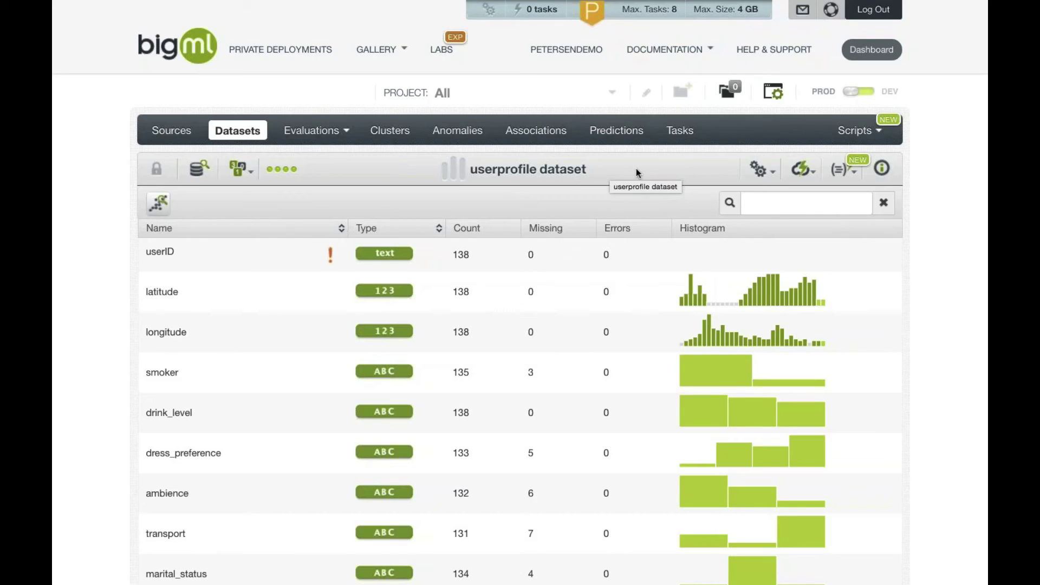
Begin configuring a logistic regression on the userprofile dataset with drink_level as the objective field.
left_click(753, 169)
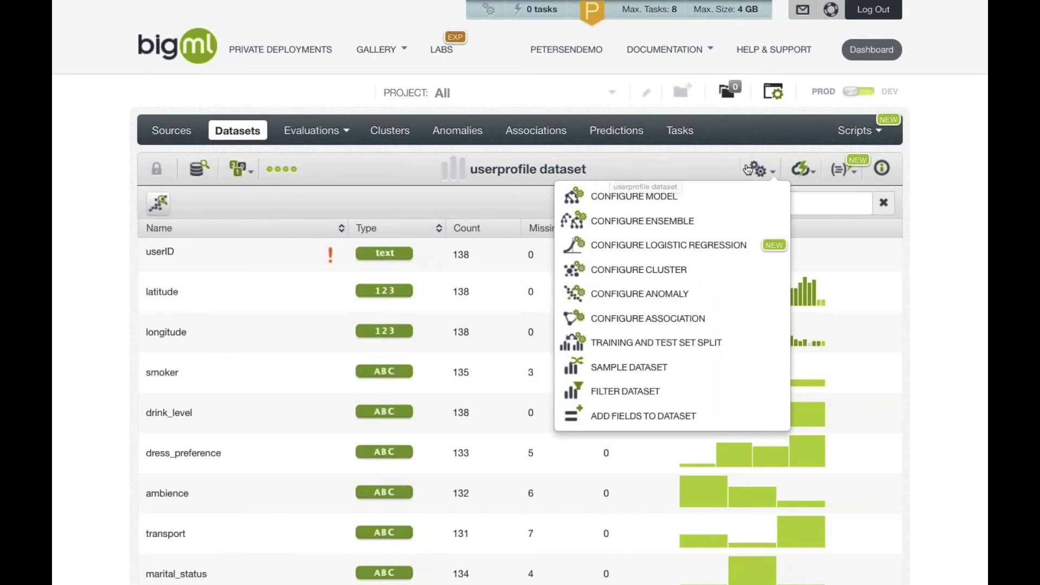
left_click(749, 246)
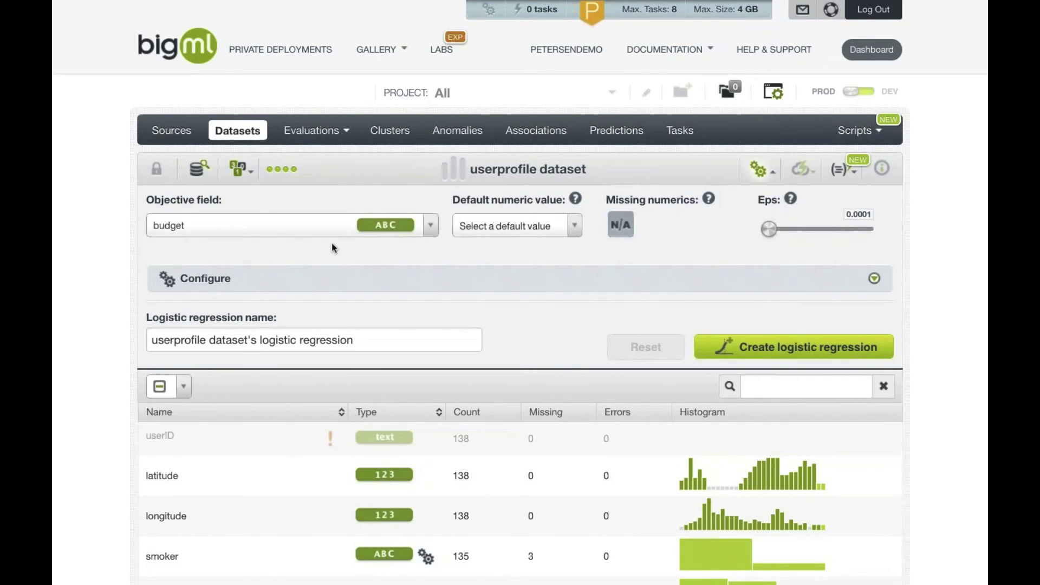
left_click(287, 236)
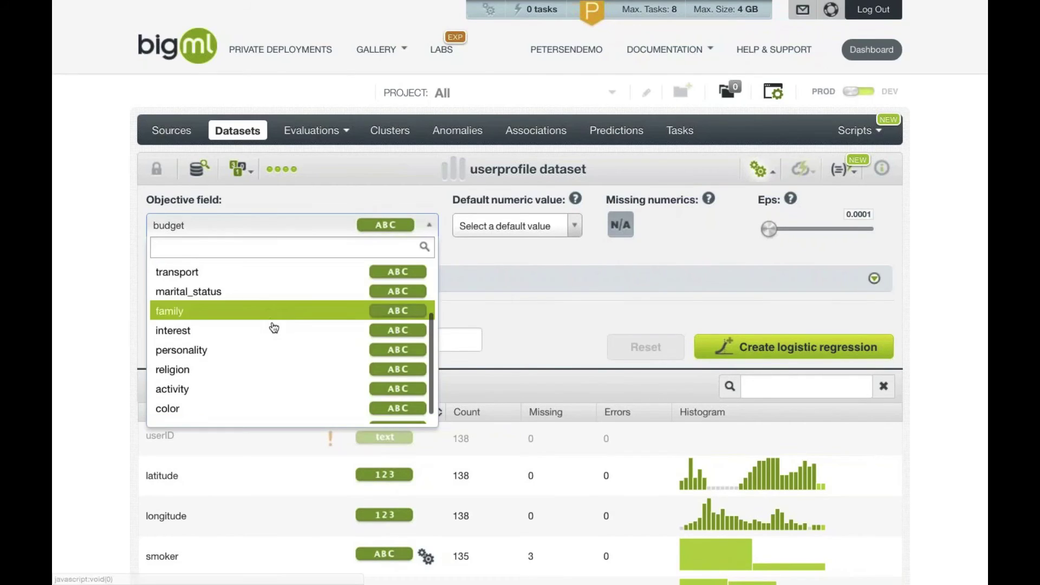
scroll(278, 318, "down", 2)
scroll(276, 318, "up", 5)
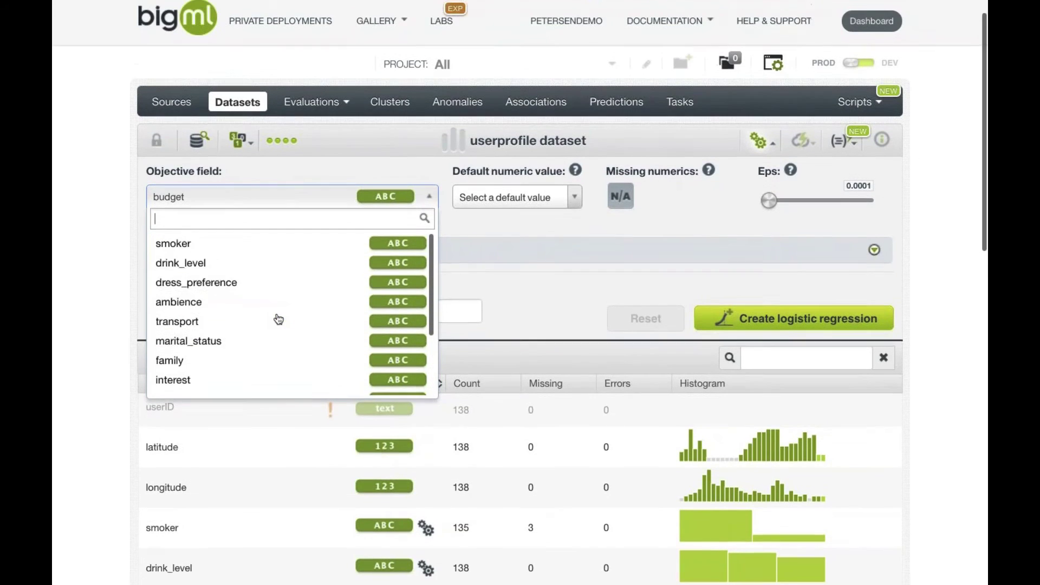
left_click(272, 277)
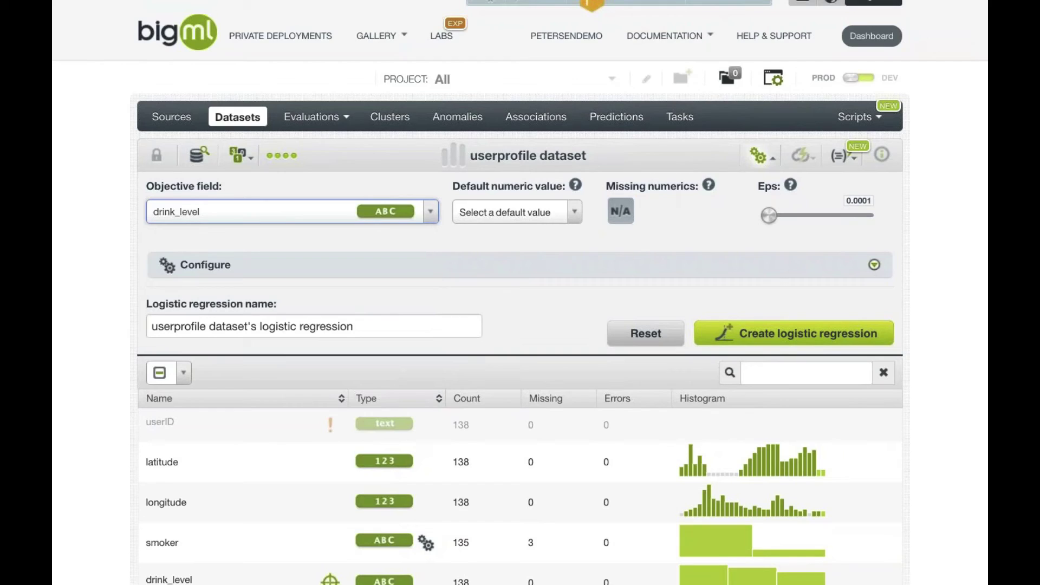
Review the logistic regression's default numeric value choices and its scales, regularization and field coding options.
left_click(519, 217)
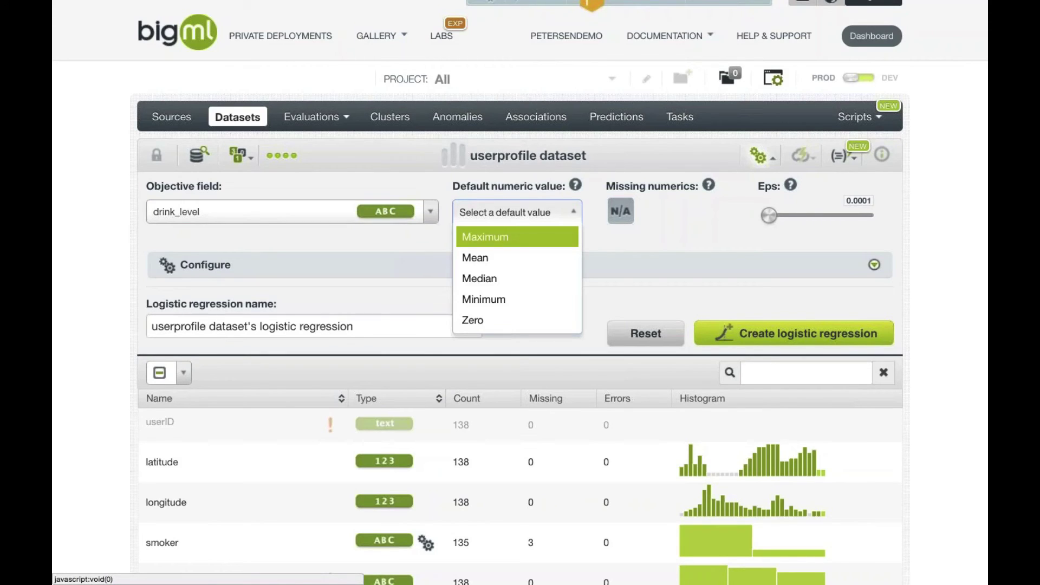
left_click(522, 211)
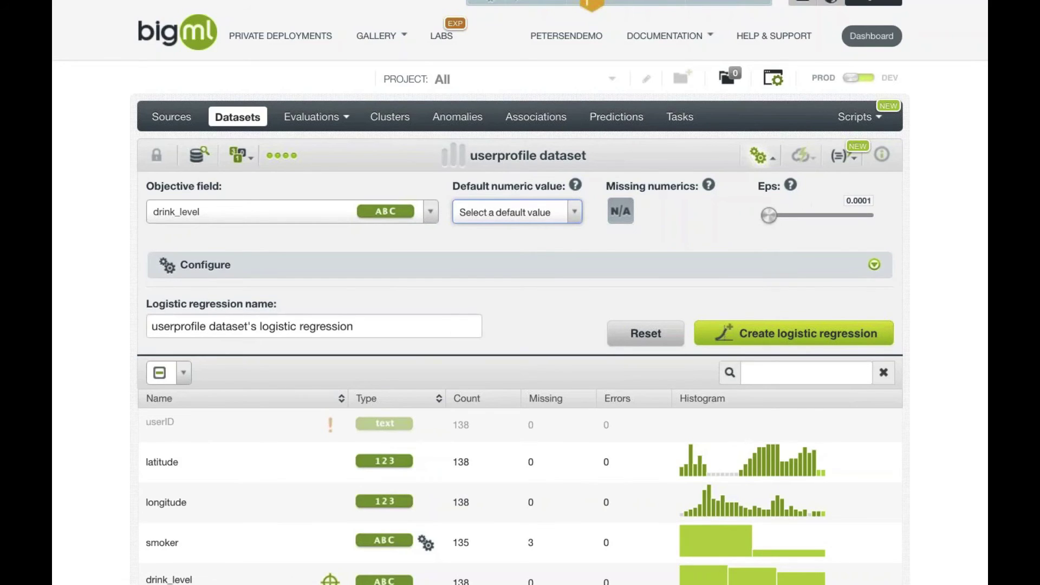
left_click(203, 275)
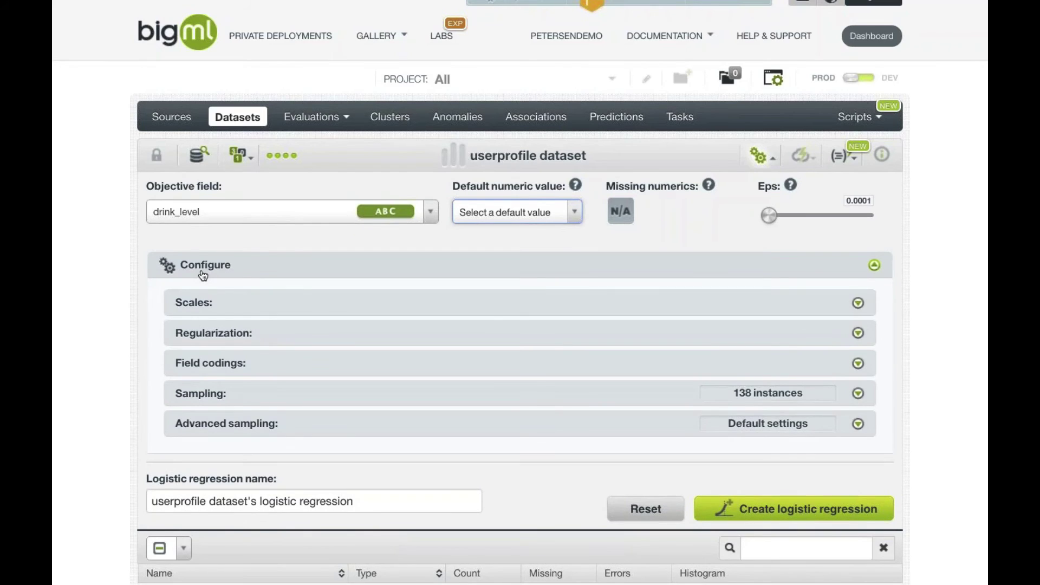
left_click(199, 301)
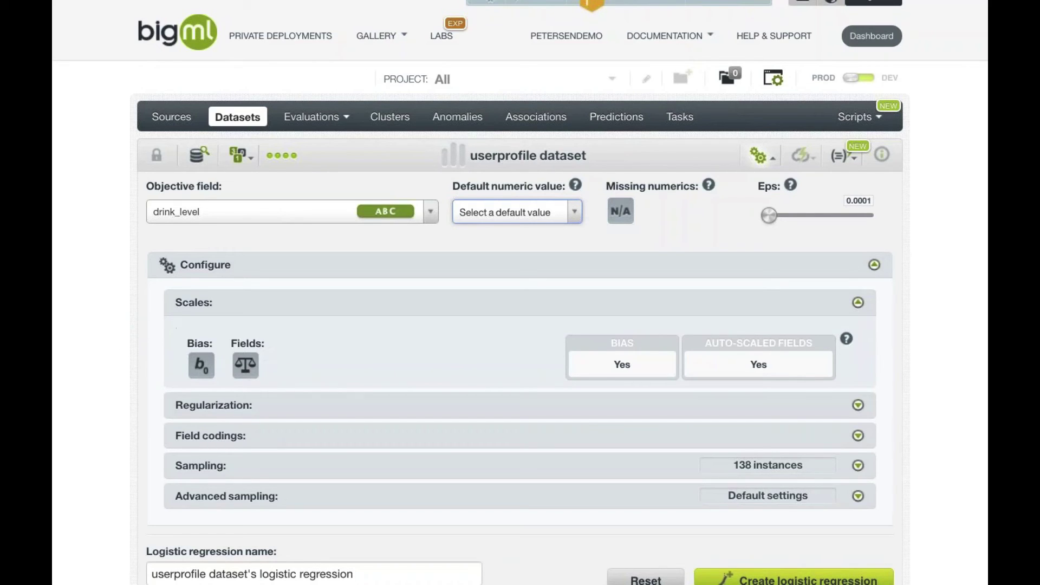
left_click(253, 408)
scroll(255, 409, "down", 1)
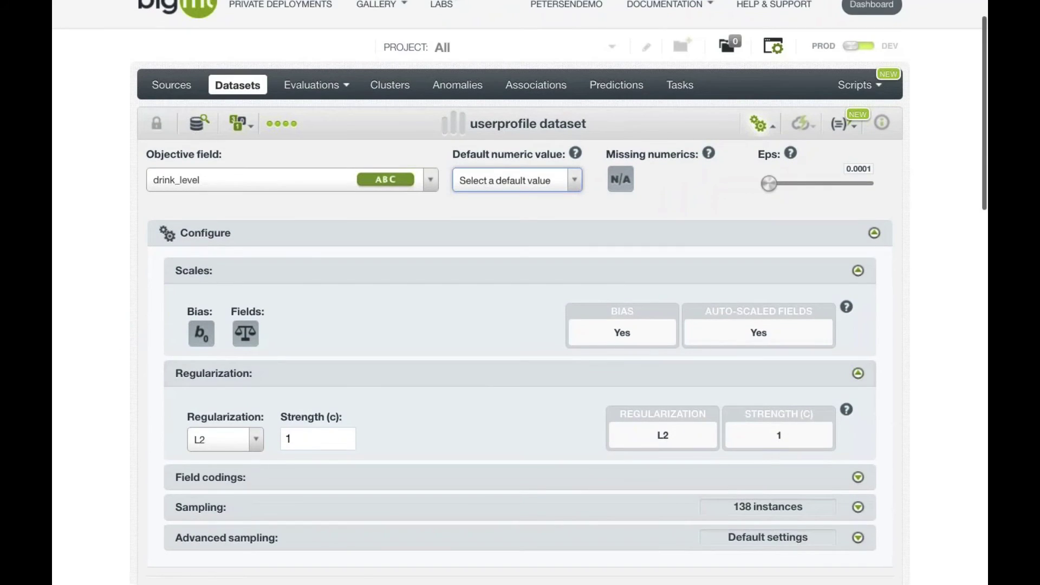
left_click(225, 439)
left_click(330, 376)
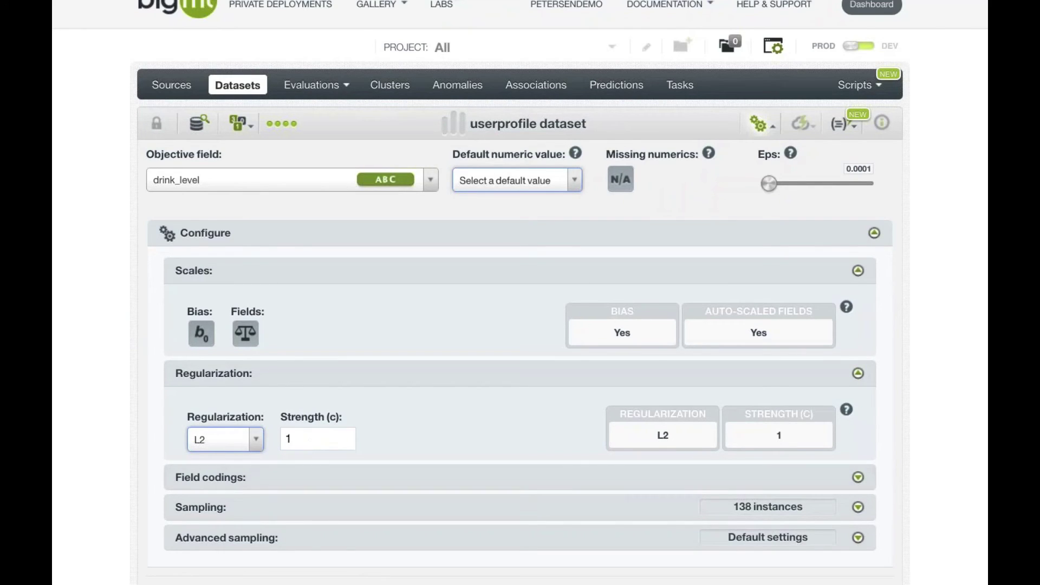
mouse_move(847, 409)
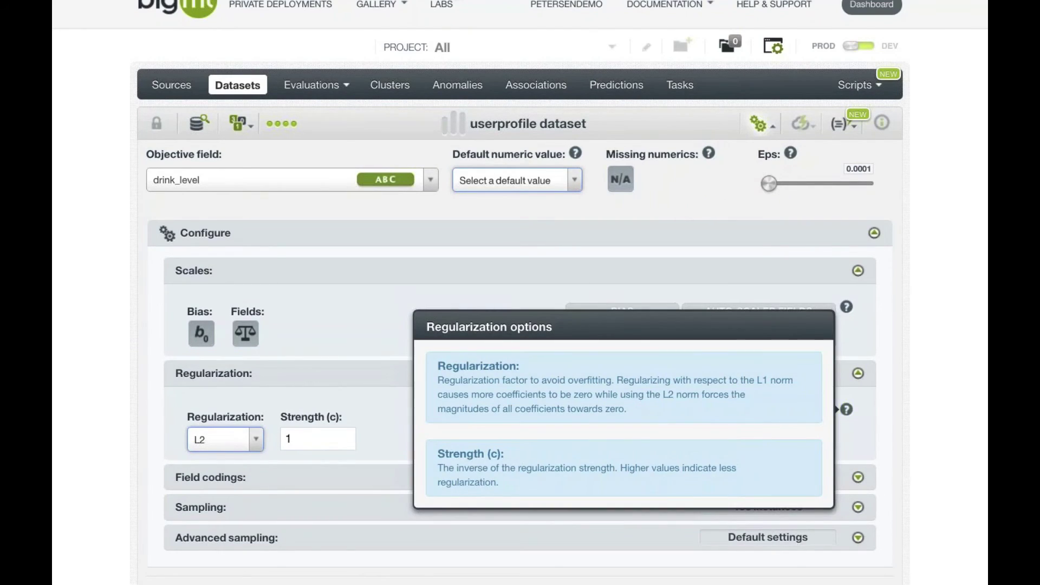
left_click(314, 477)
scroll(313, 478, "down", 2)
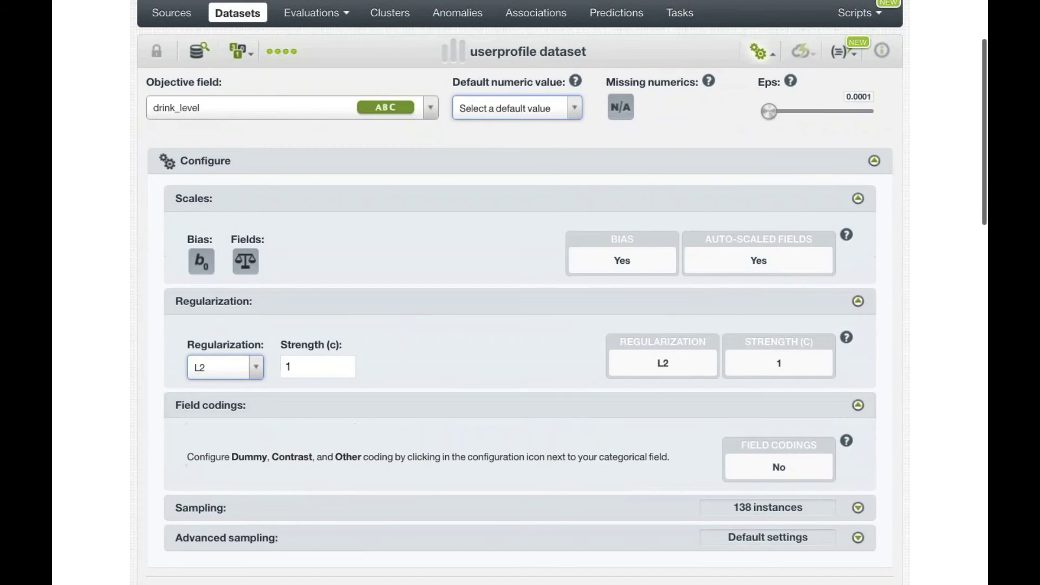
Try contrast coding on the smoker field with 0.5 for FALSE and -0.5 for TRUE, and discard it.
scroll(312, 442, "down", 8)
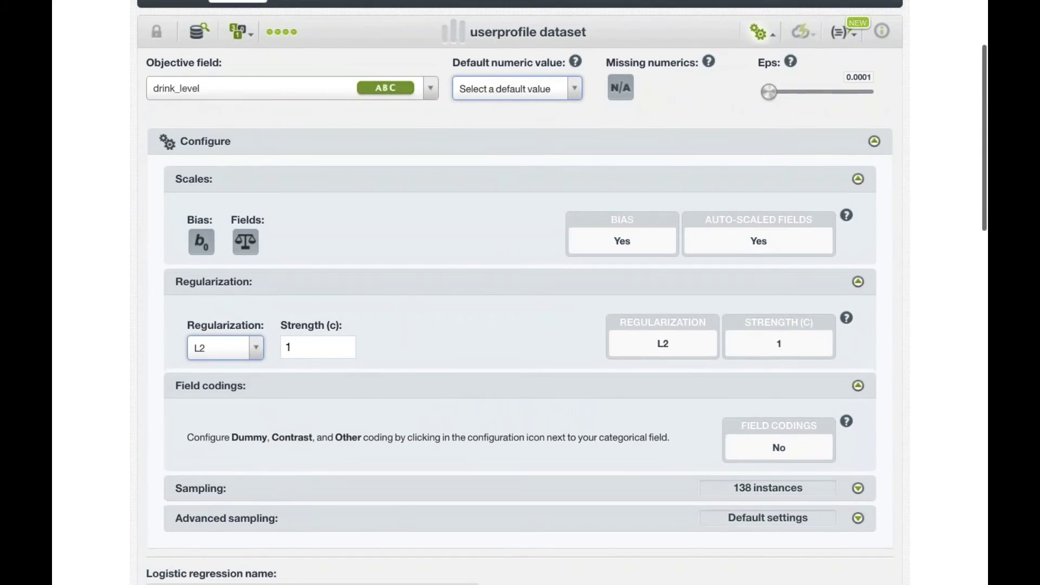
scroll(325, 433, "down", 1)
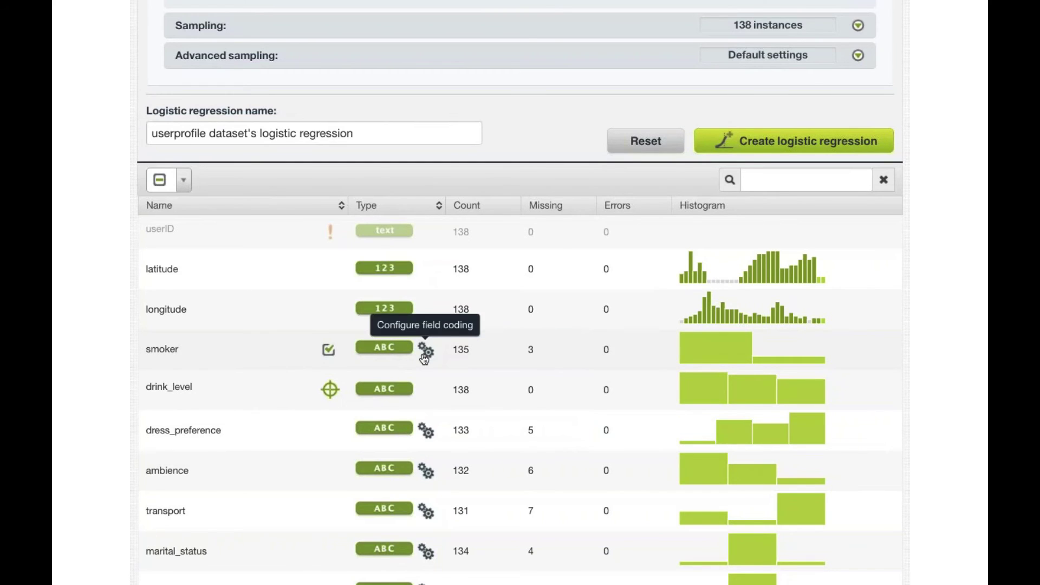
left_click(428, 355)
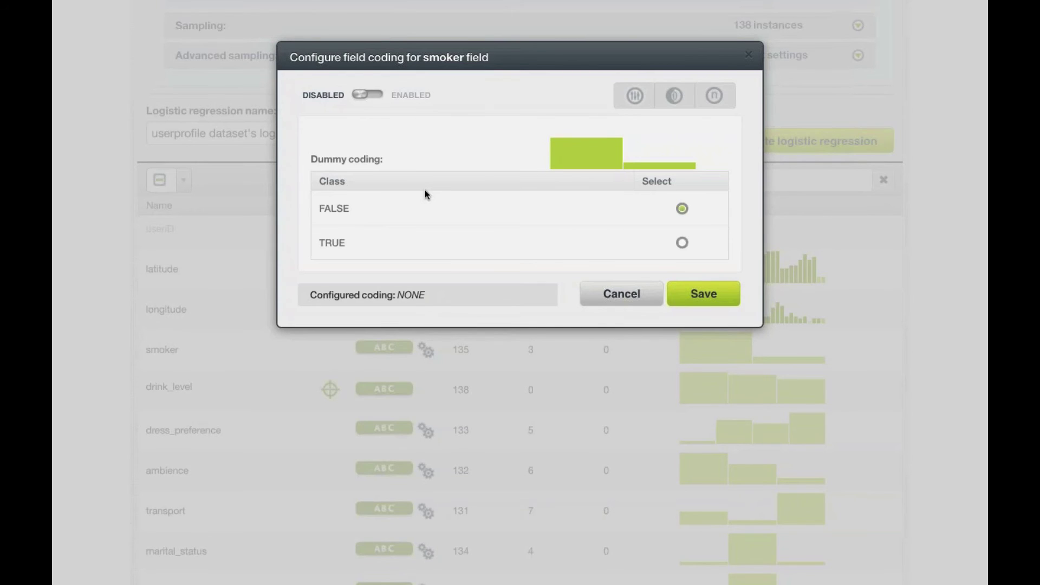
left_click(370, 95)
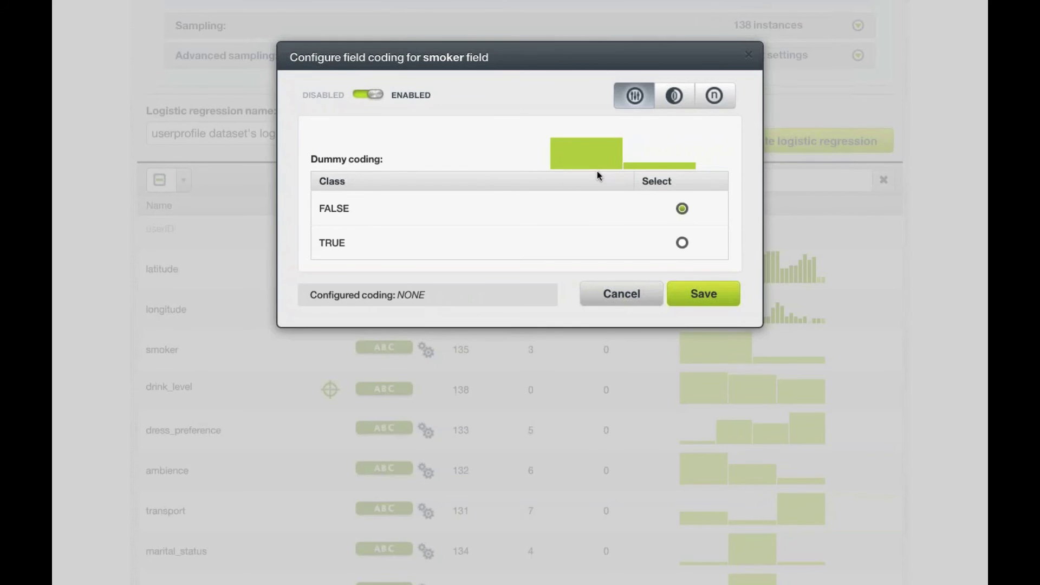
scroll(597, 170, "down", 1)
left_click(674, 96)
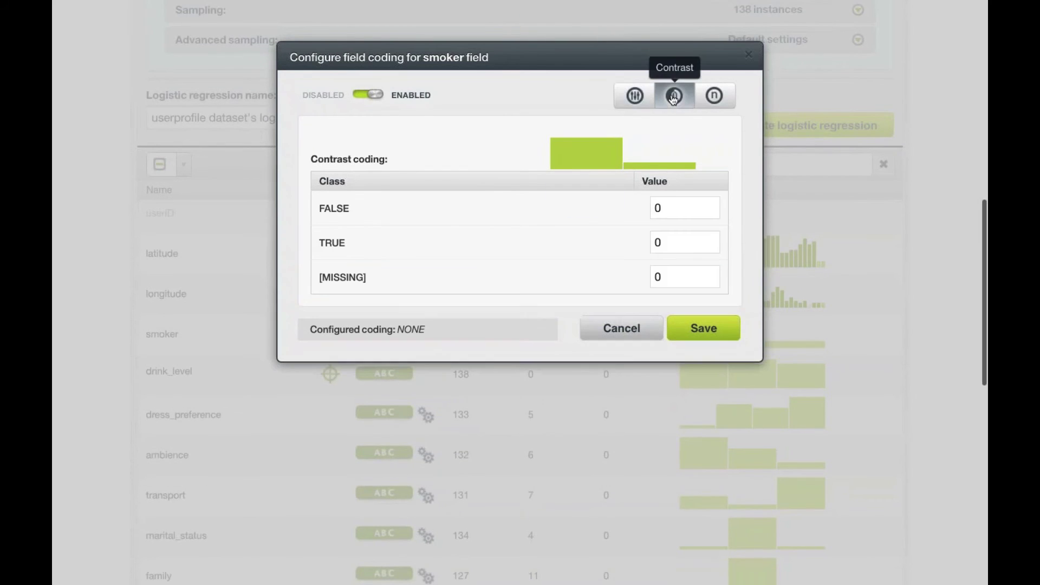
double_click(658, 208)
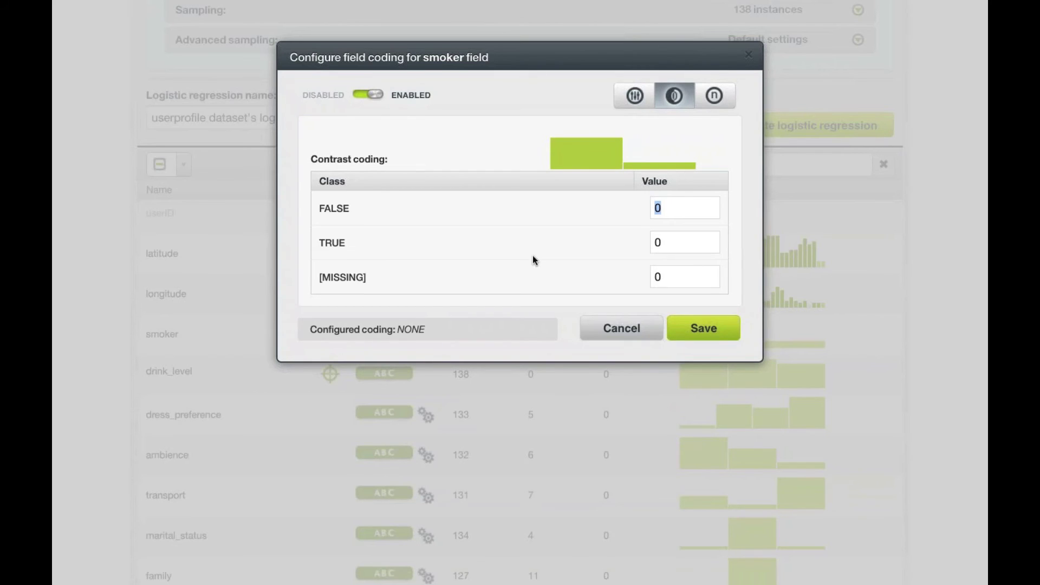
type("0.5")
double_click(672, 232)
type("-0.5")
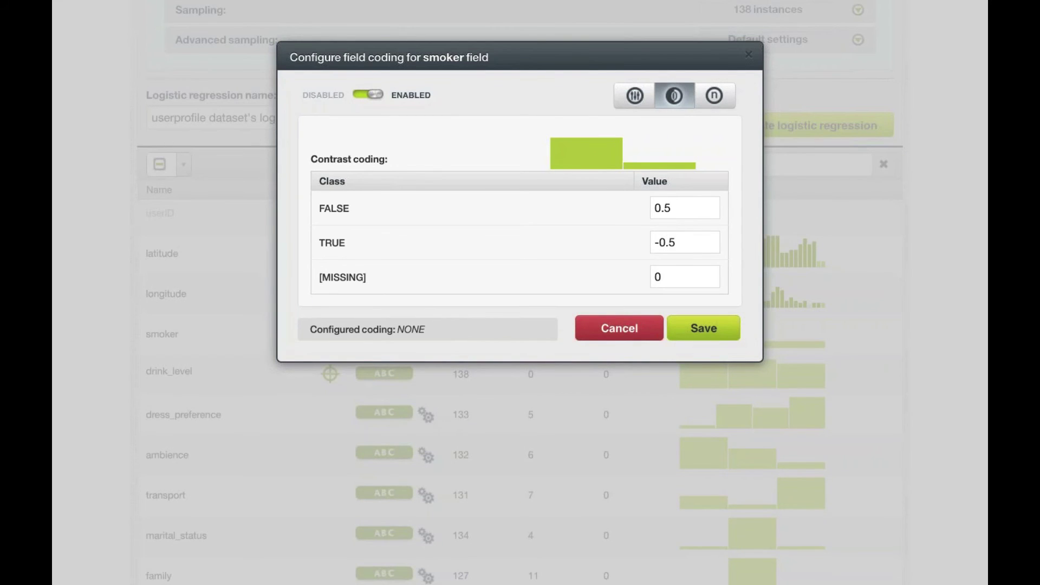
left_click(619, 328)
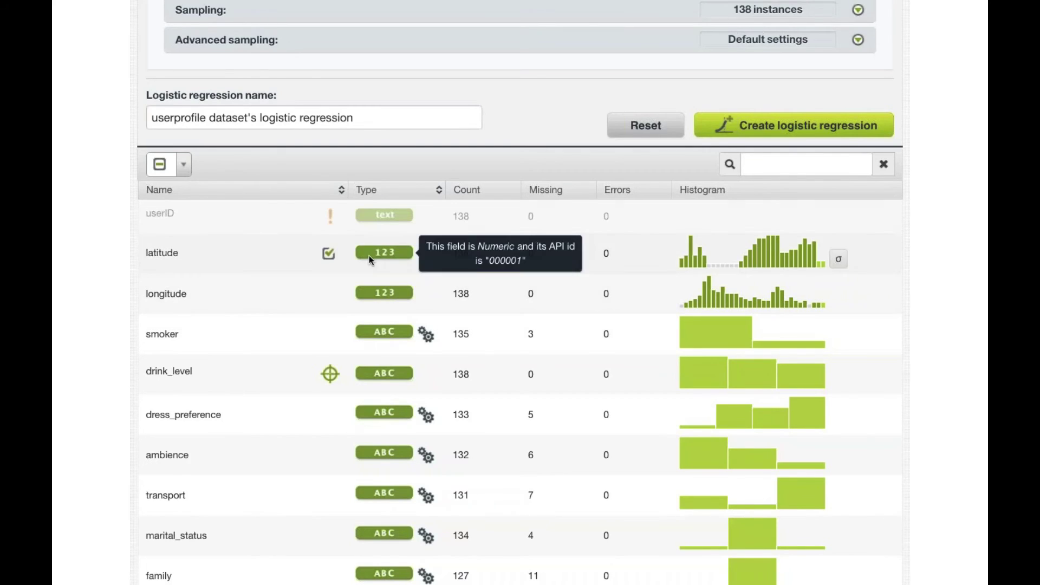
Deselect all input fields, include only smoker, latitude, birth_year and family, and create the logistic regression.
left_click(184, 165)
left_click(189, 211)
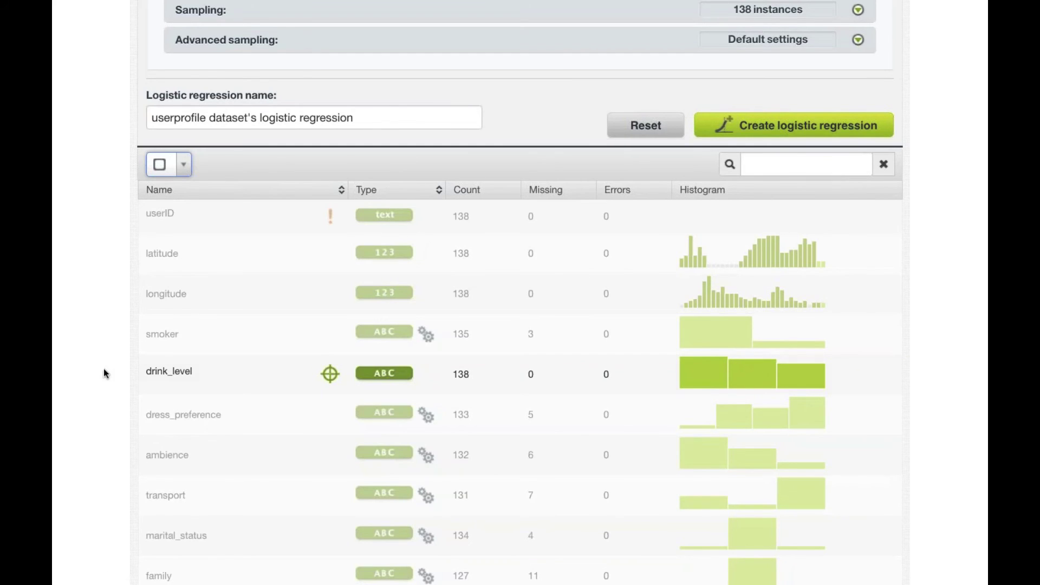
left_click(328, 334)
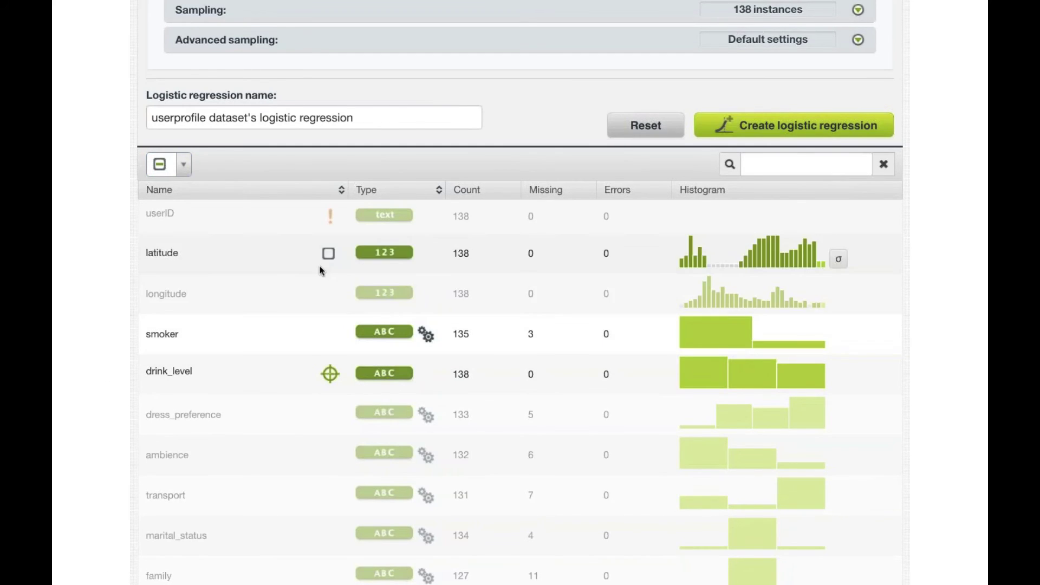
left_click(328, 253)
scroll(328, 352, "down", 5)
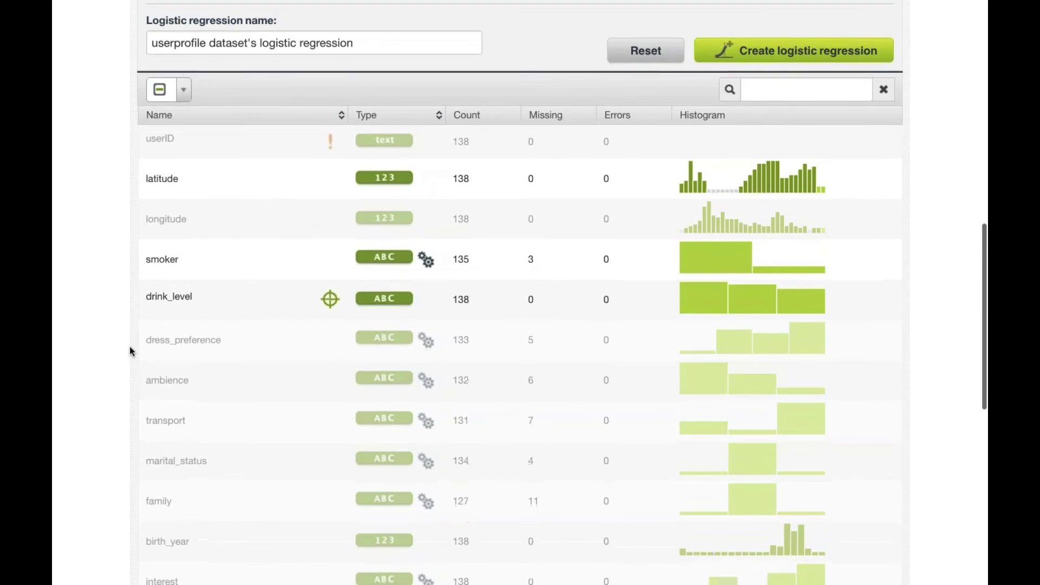
left_click(328, 390)
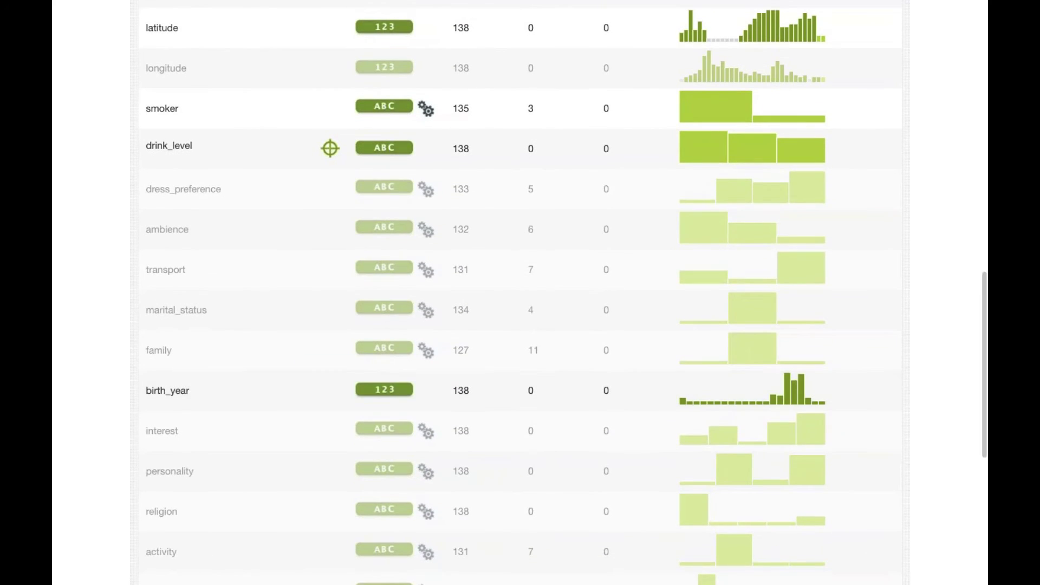
scroll(89, 355, "up", 2)
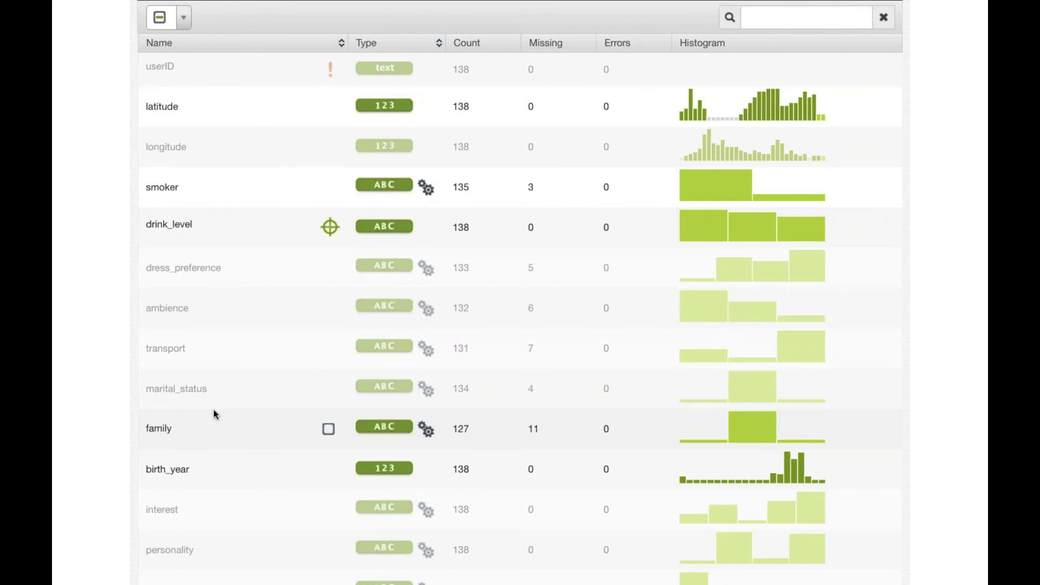
scroll(343, 320, "up", 8)
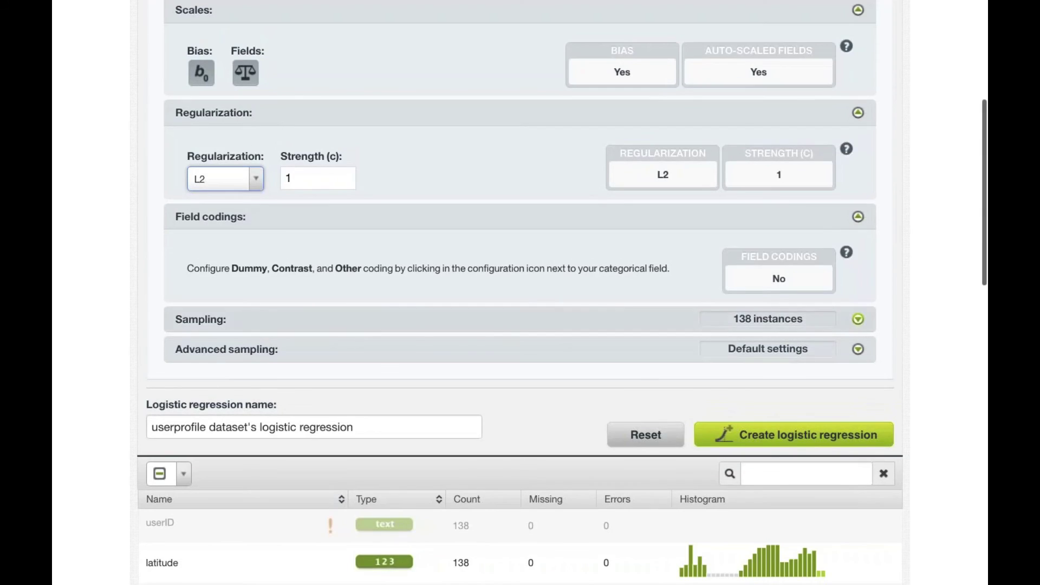
left_click(767, 439)
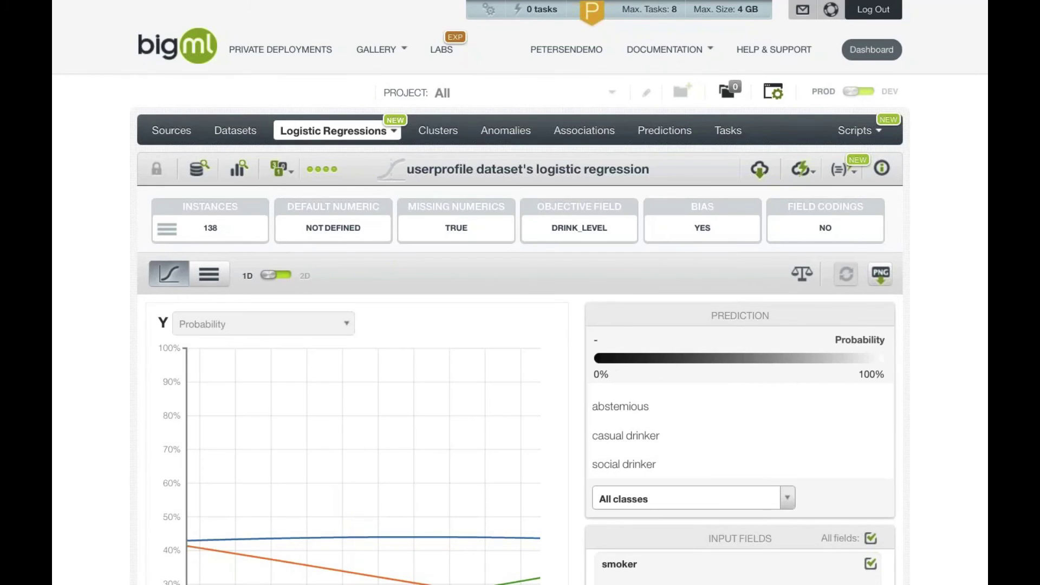
Examine how the predicted probabilities of the three drink_level classes vary with latitude in the logistic regression chart.
scroll(520, 293, "down", 3)
scroll(434, 179, "down", 1)
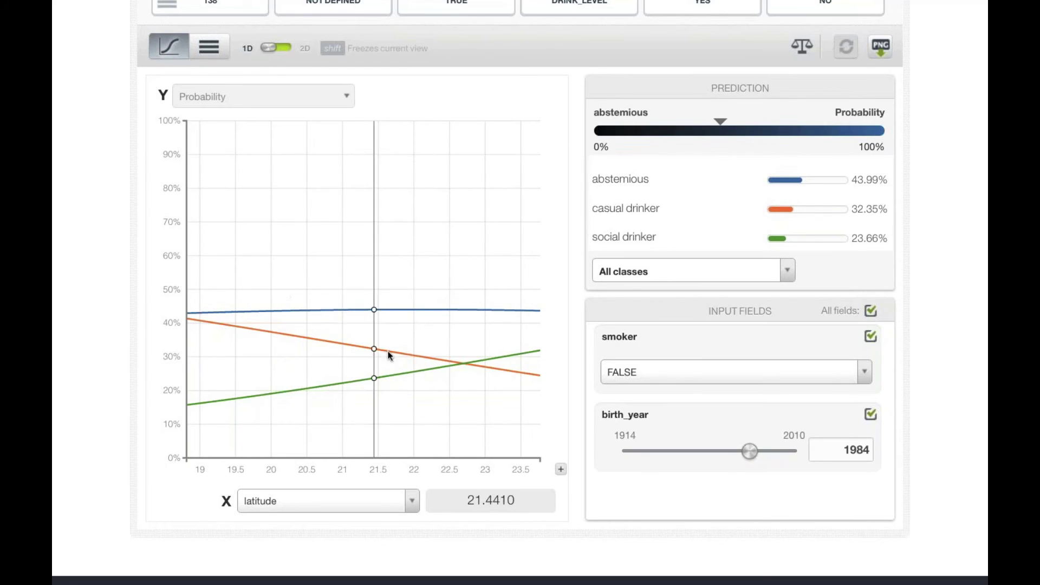
mouse_move(375, 379)
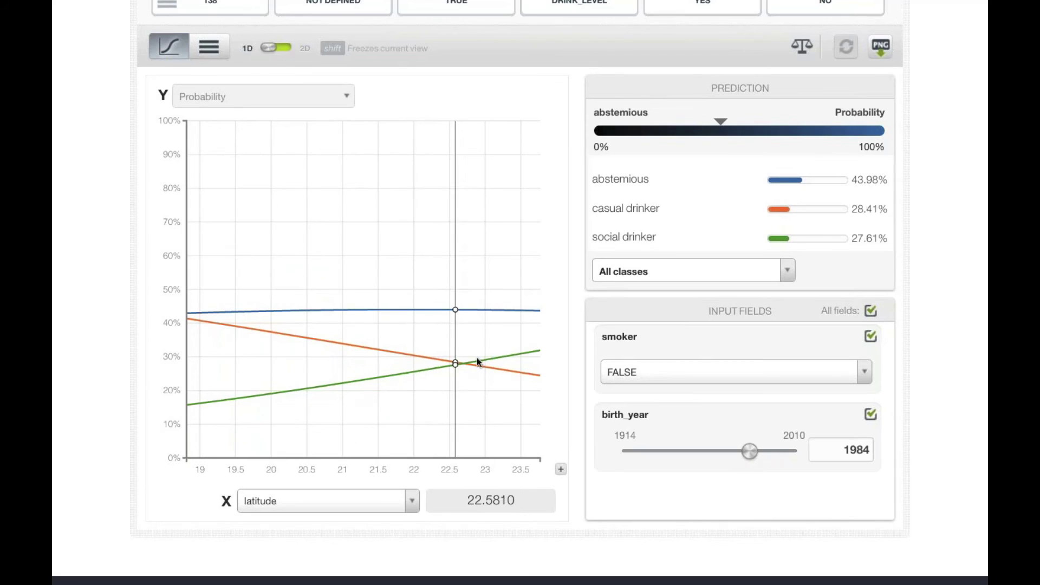
mouse_move(535, 352)
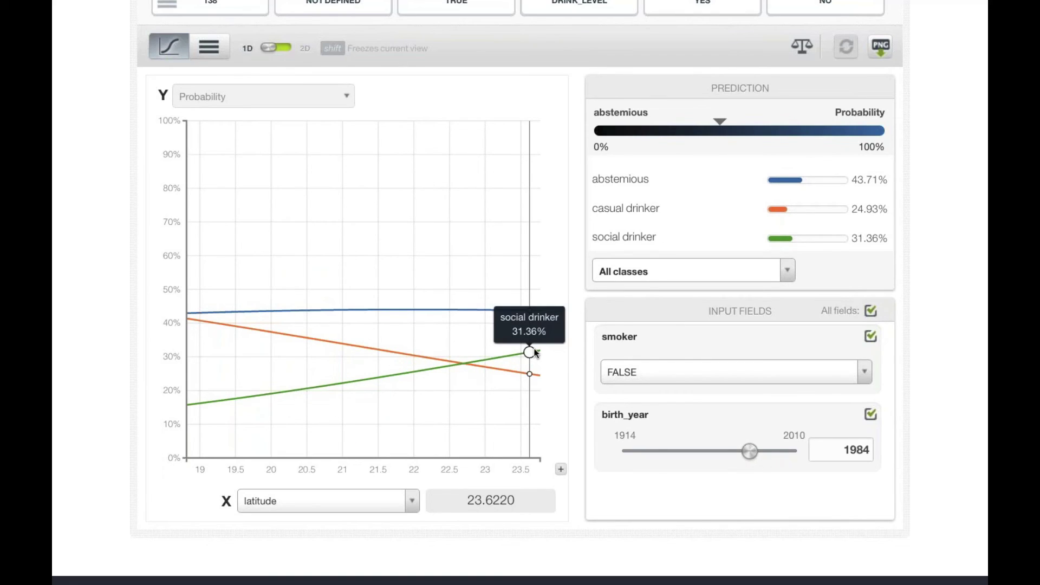
mouse_move(512, 372)
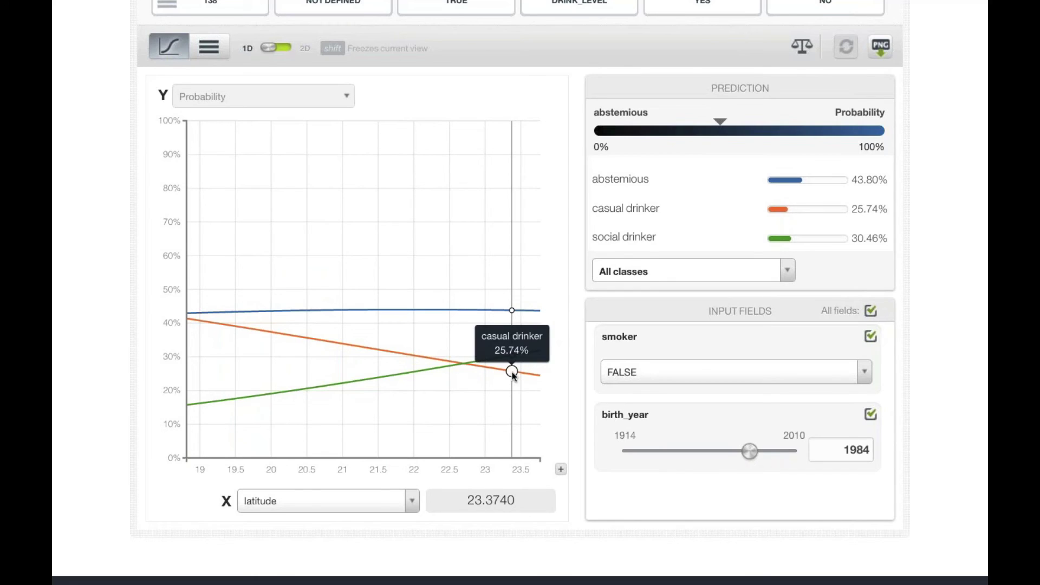
Set the chart's input fields to birth_year 1974 and smoker TRUE.
mouse_move(749, 451)
left_mouse_down()
mouse_move(666, 452)
mouse_move(731, 457)
left_mouse_up()
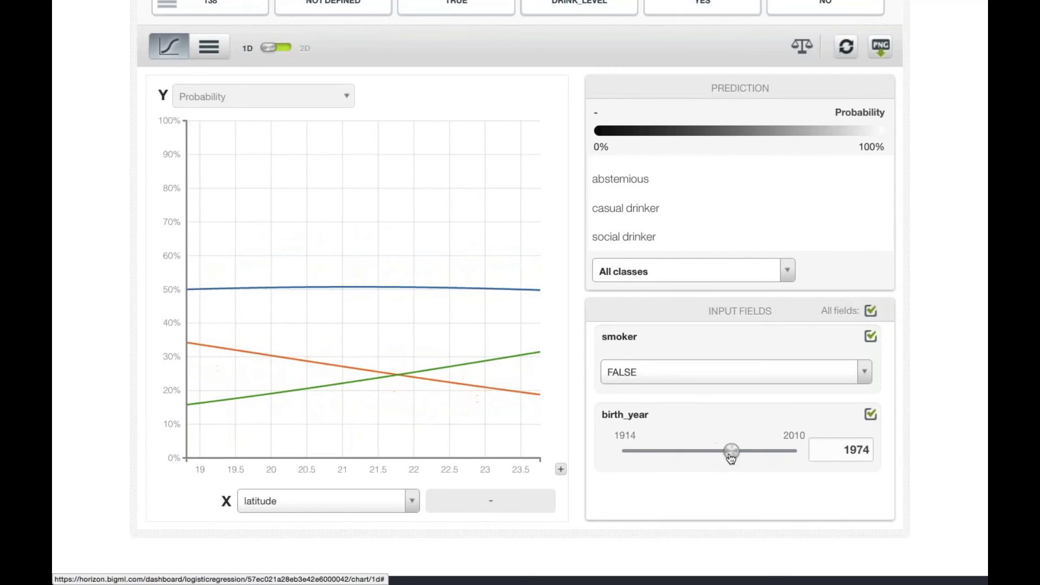
left_click(714, 379)
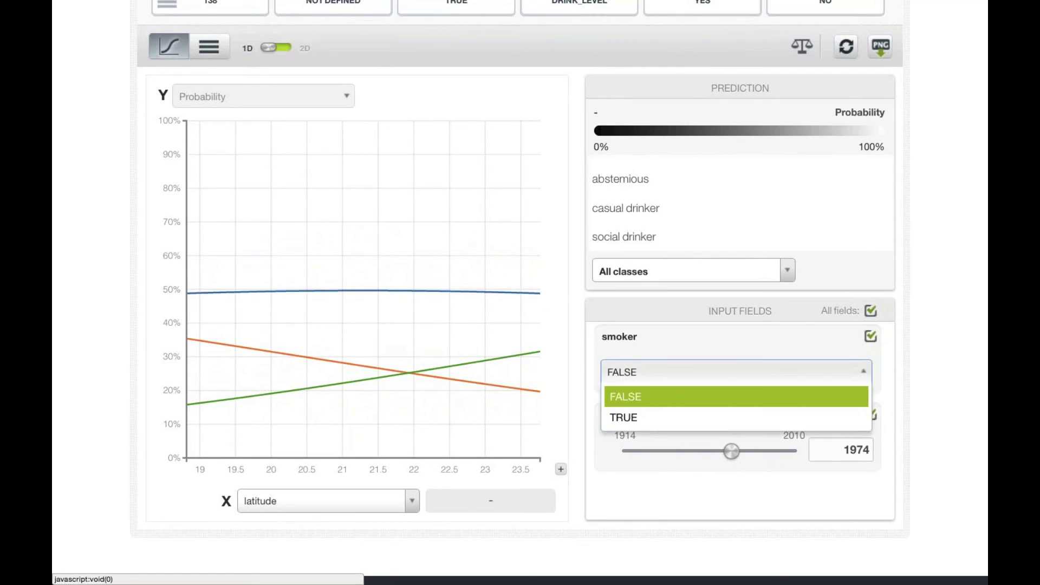
left_click(696, 418)
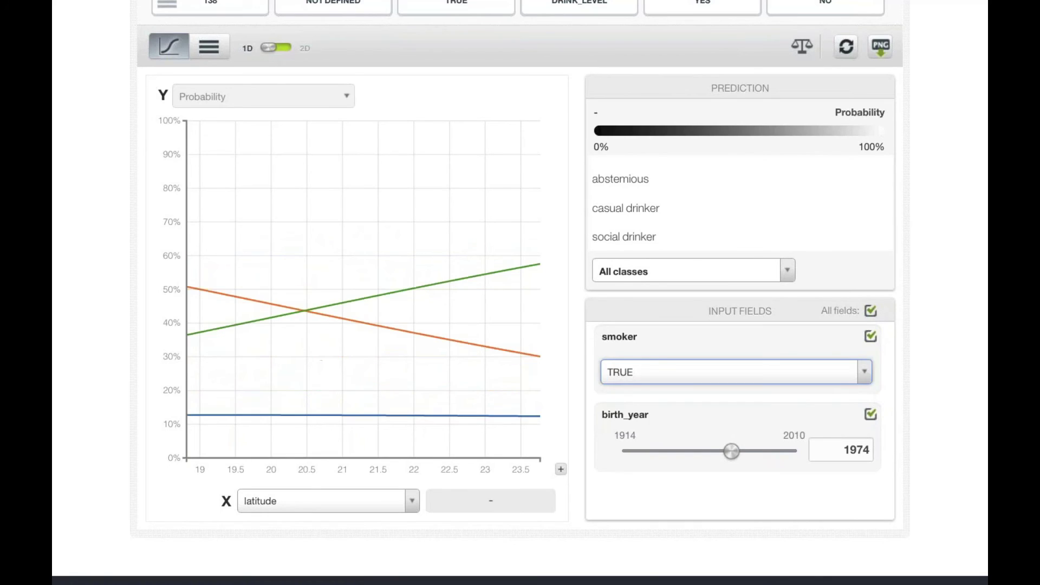
Compare the probability curves by alternating smoker between FALSE and TRUE, ending on TRUE.
left_click(687, 371)
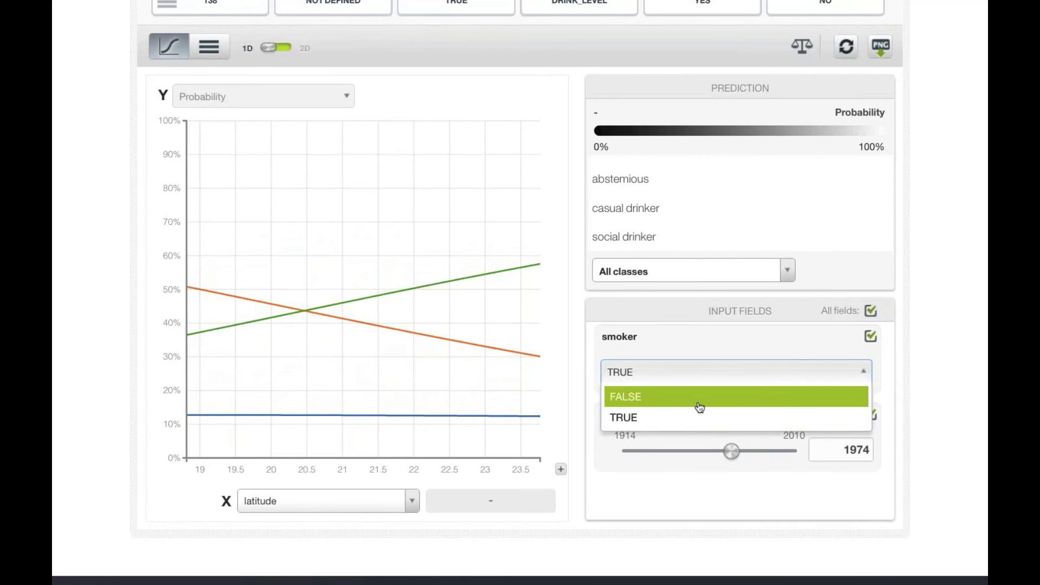
left_click(697, 401)
left_click(690, 373)
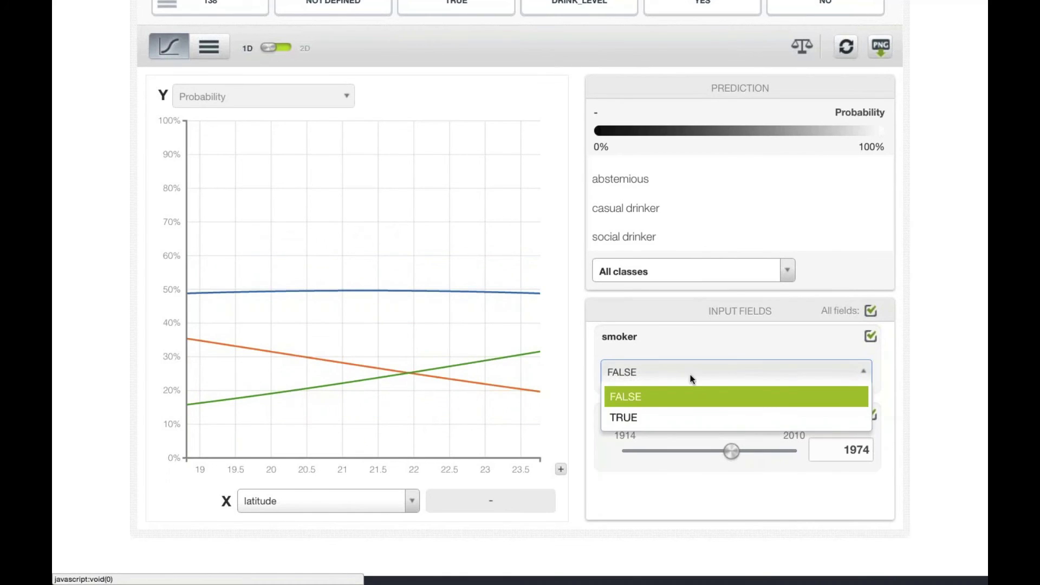
left_click(693, 417)
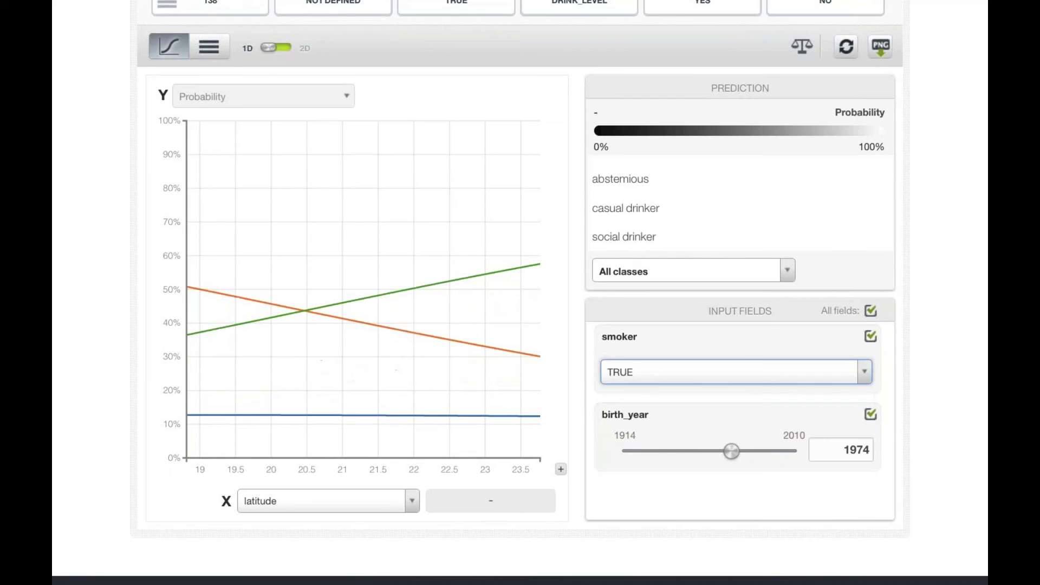
left_click(663, 372)
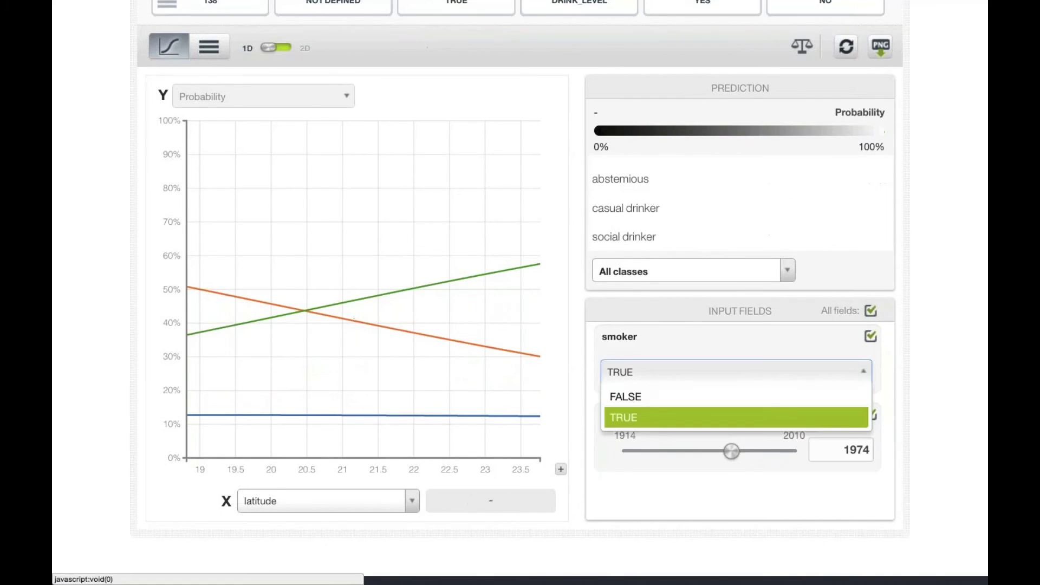
left_click(671, 397)
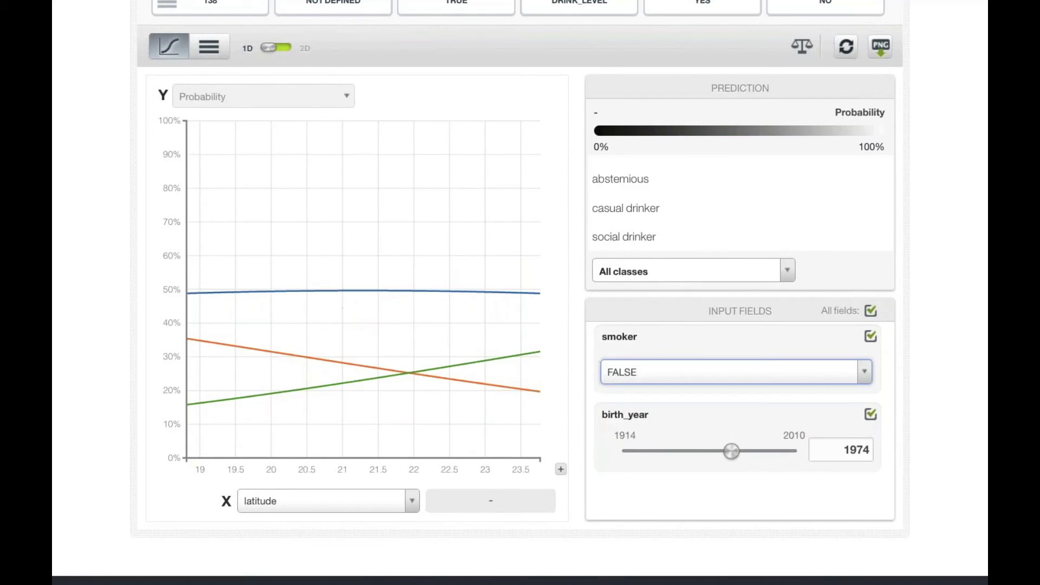
left_click(669, 382)
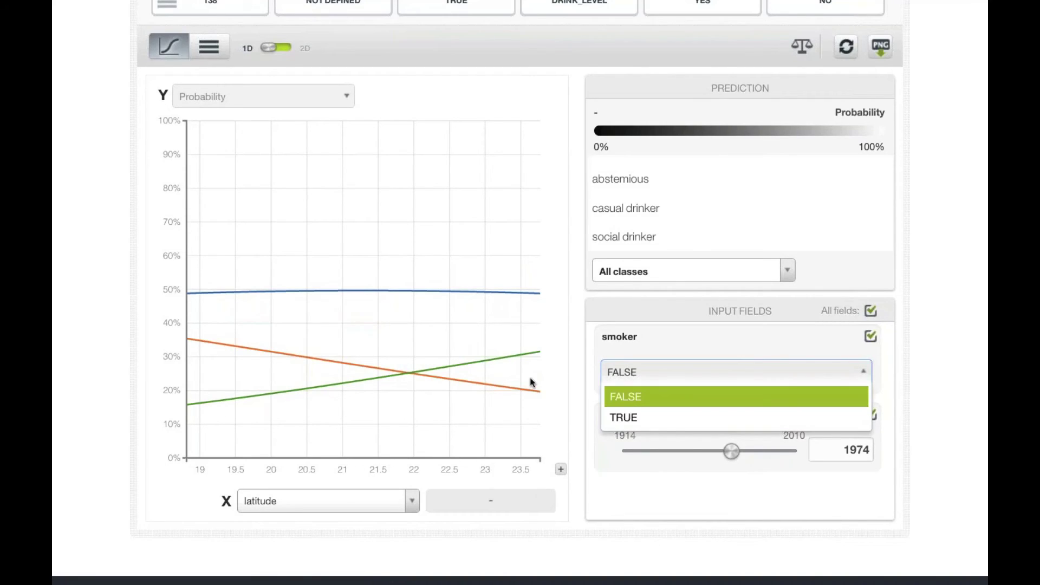
left_click(528, 353)
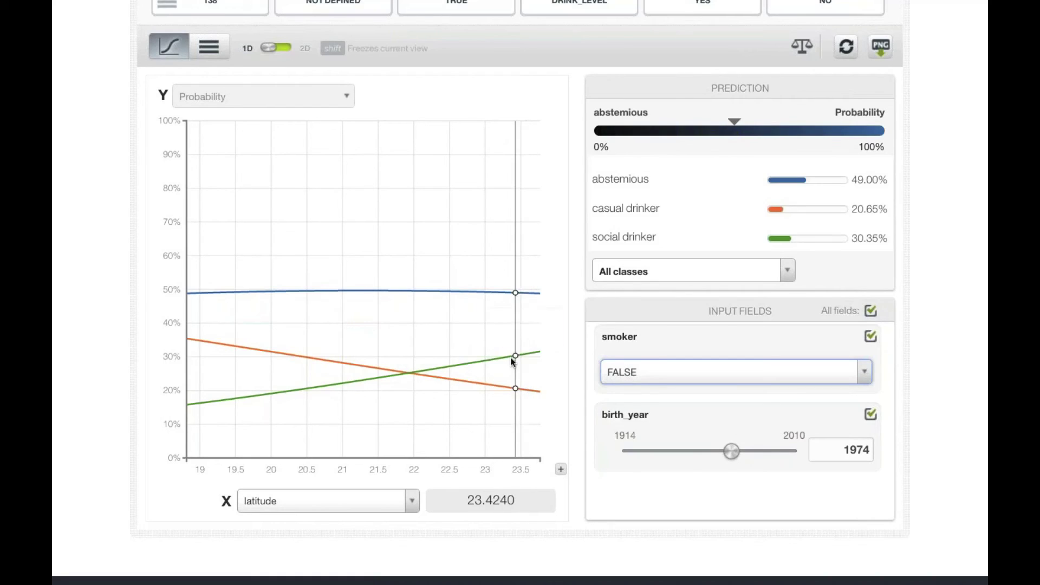
left_click(613, 372)
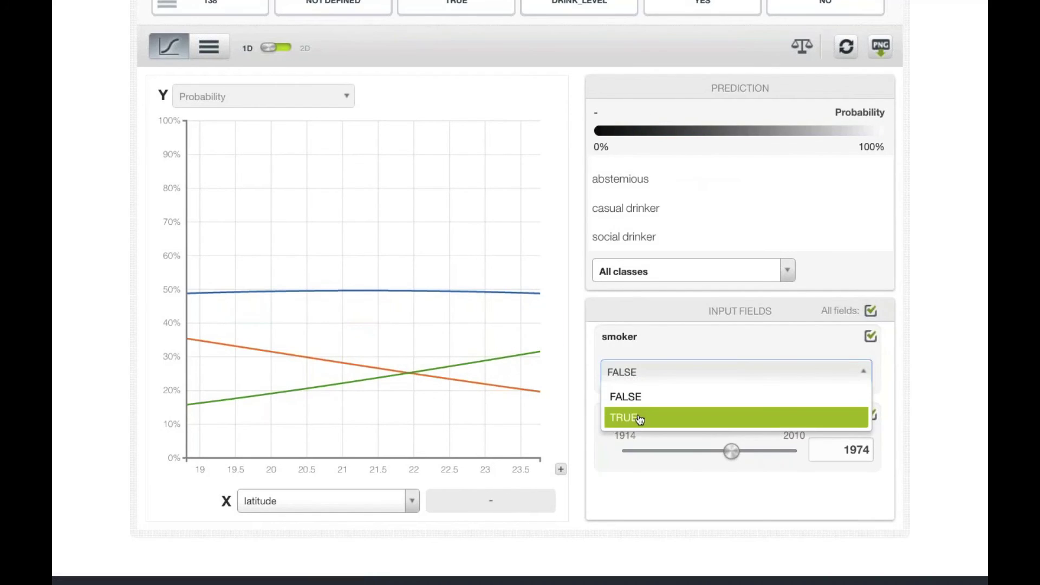
left_click(672, 417)
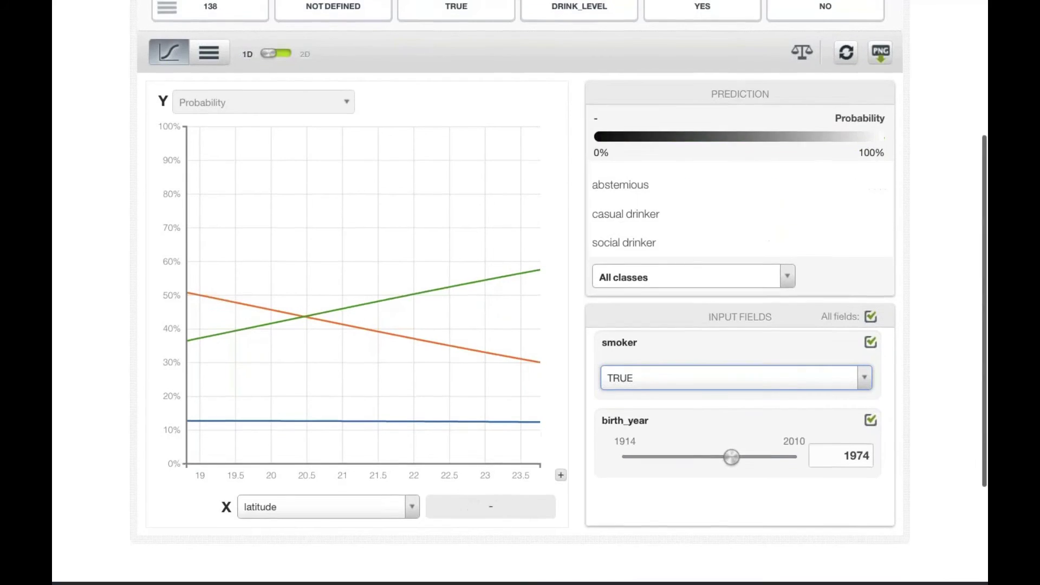
Switch the logistic regression chart to 2D and view the class predictions for smoker against latitude.
scroll(574, 392, "up", 1)
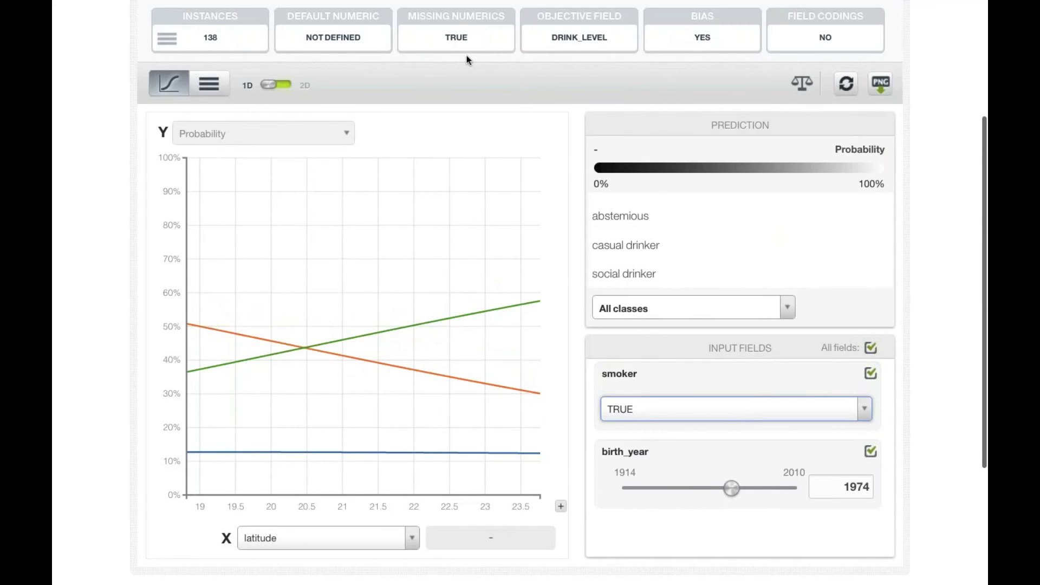
left_click(276, 84)
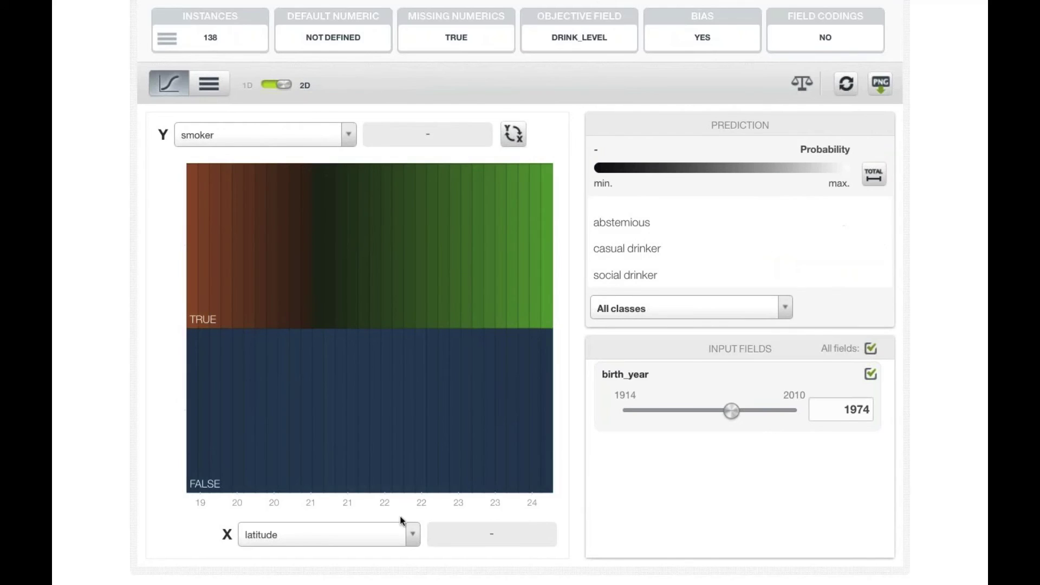
scroll(420, 397, "up", 3)
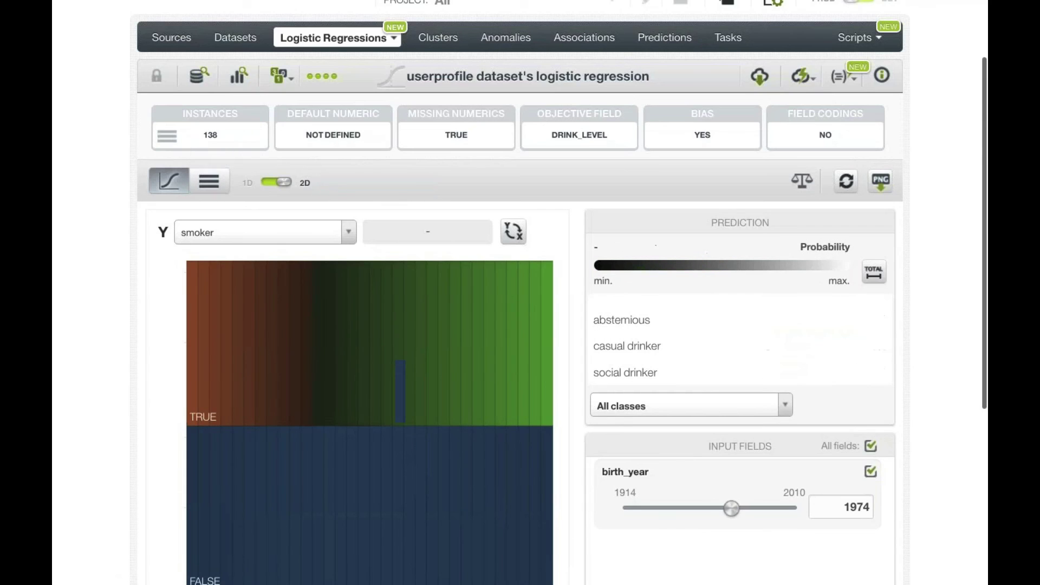
Show the logistic regression's coefficients table and review the bias and predictor values for each drink_level class.
left_click(209, 181)
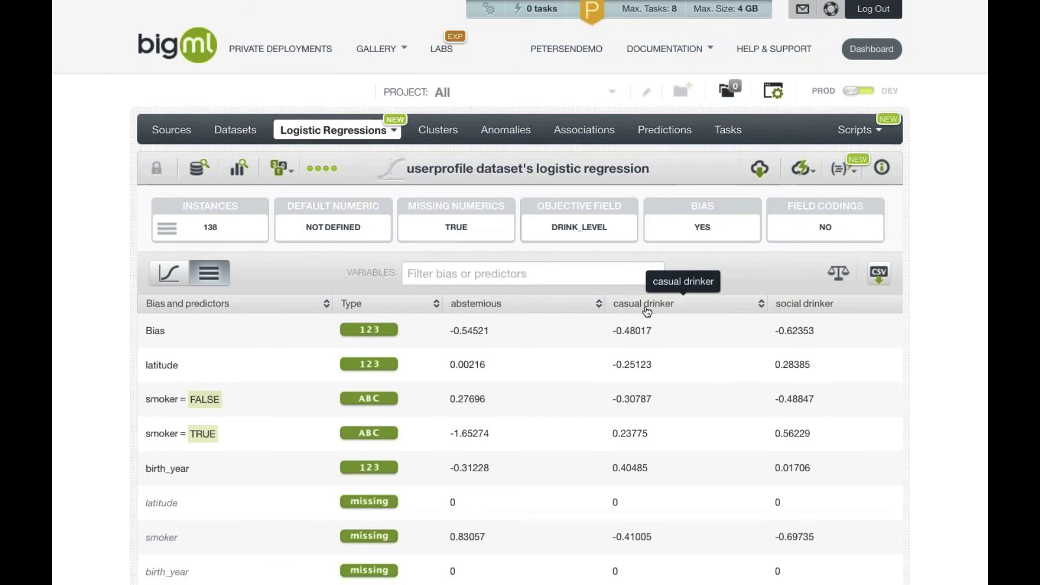
scroll(646, 311, "down", 1)
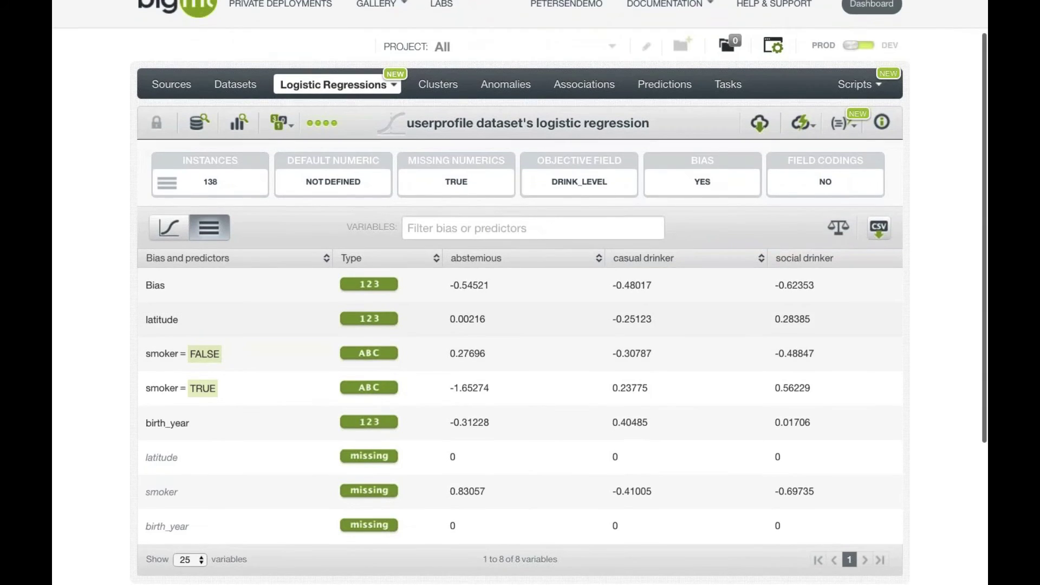
scroll(520, 292, "down", 2)
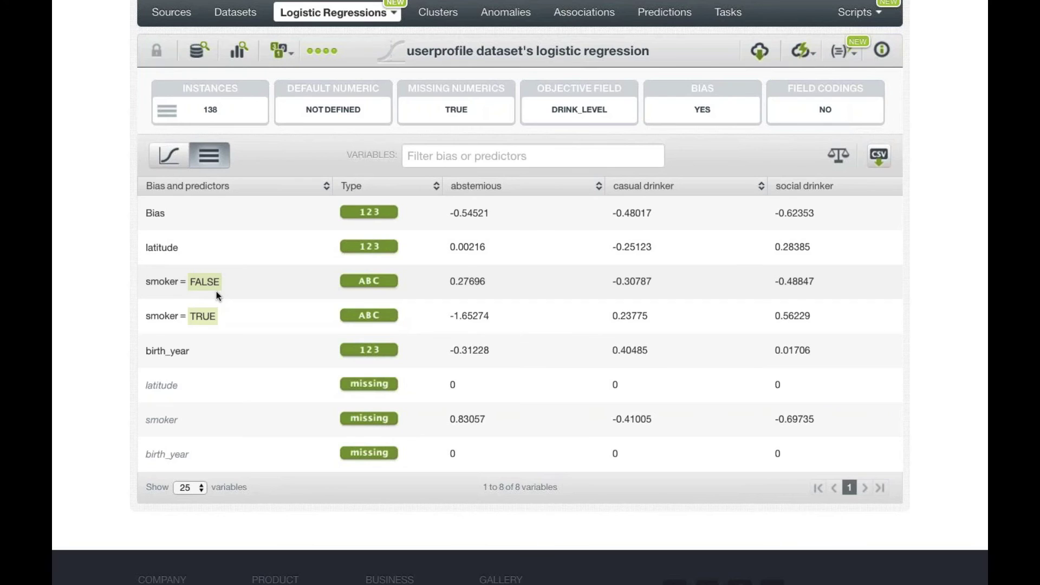
key("super+Tab")
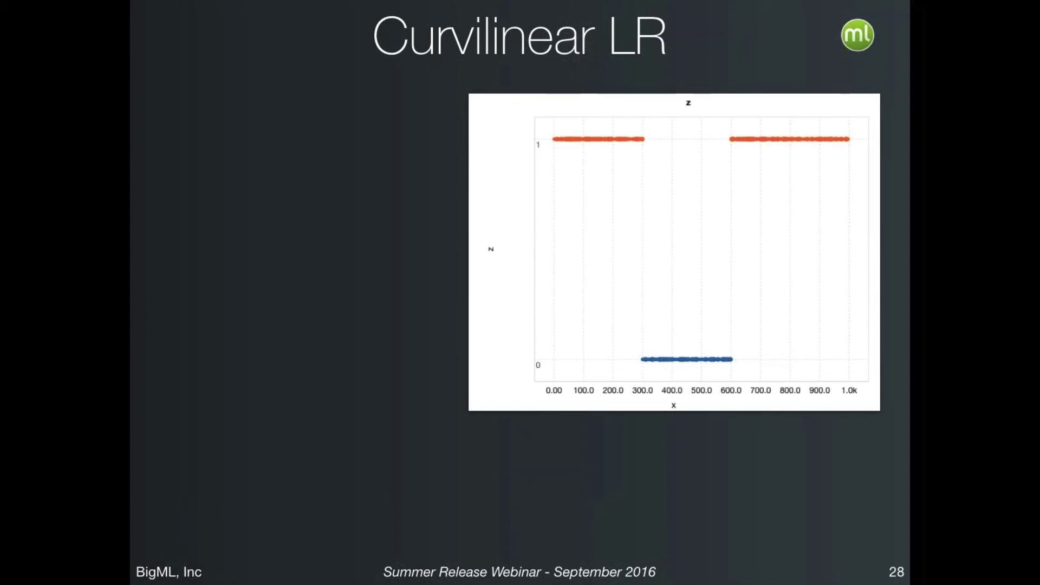
key("Right")
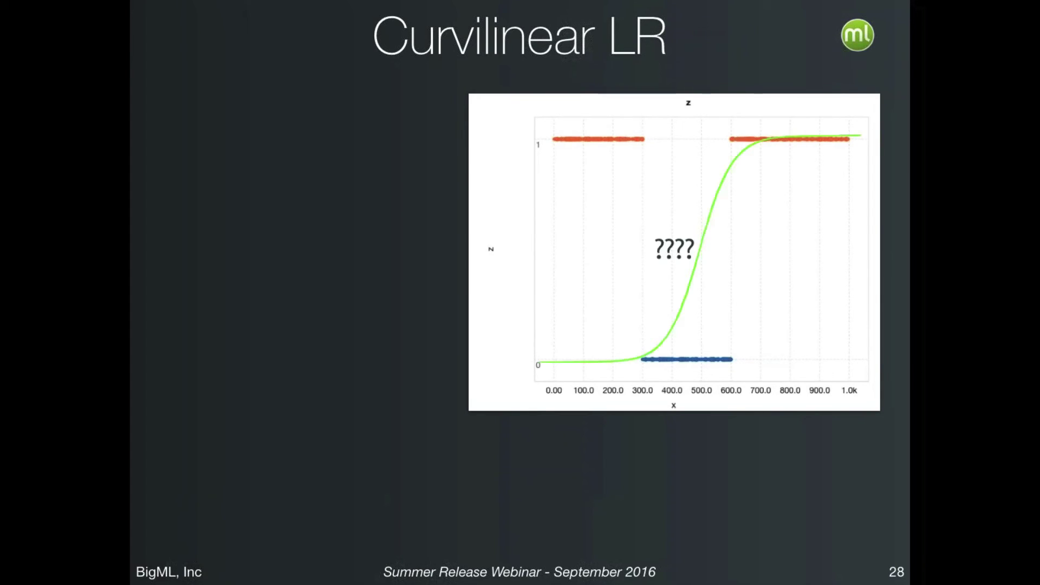
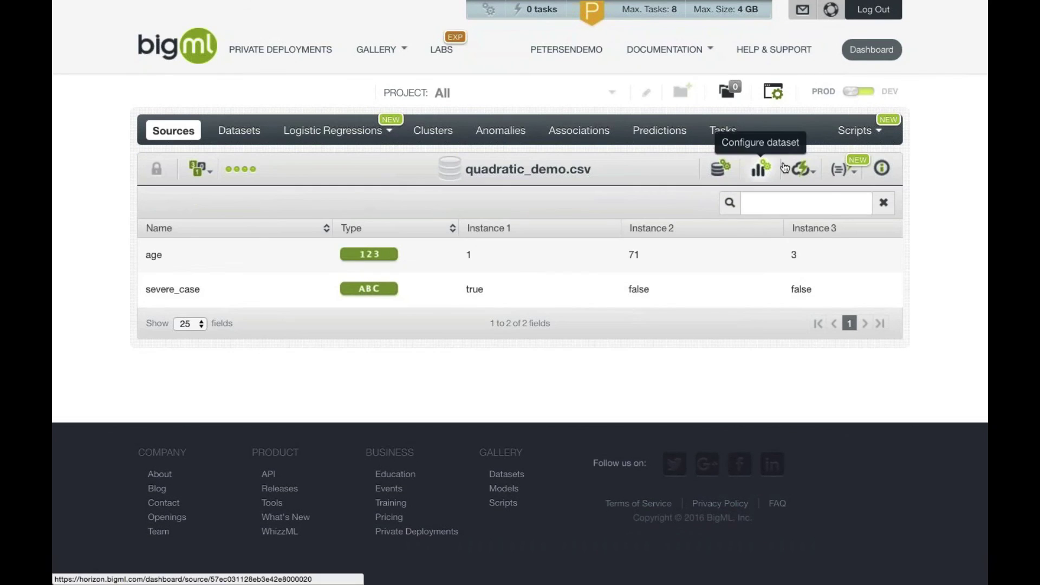
Create a 1-click dataset from the quadratic_demo.csv source and open it in the dynamic scatterplot.
left_click(801, 169)
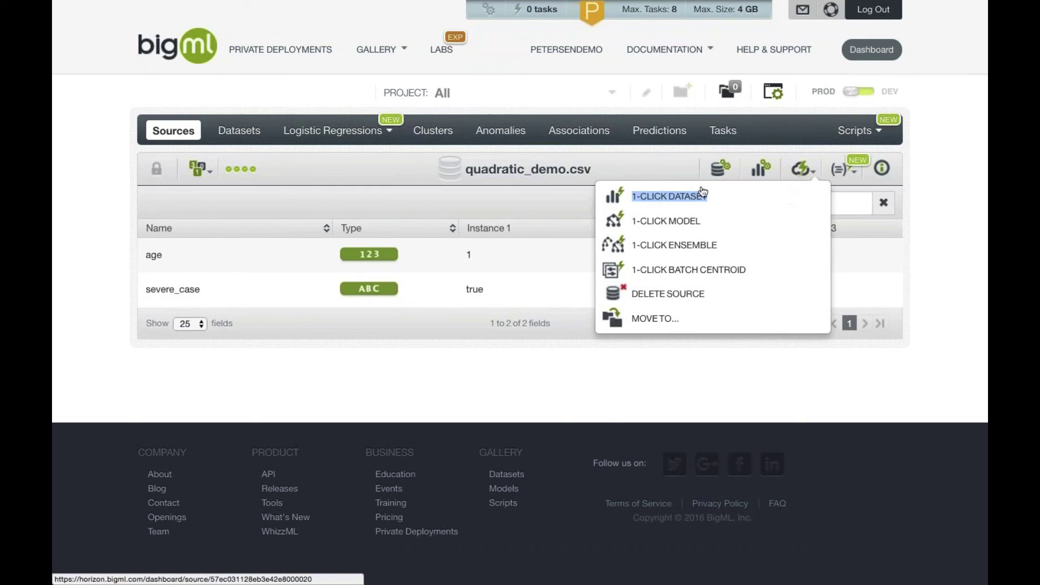
left_click(789, 198)
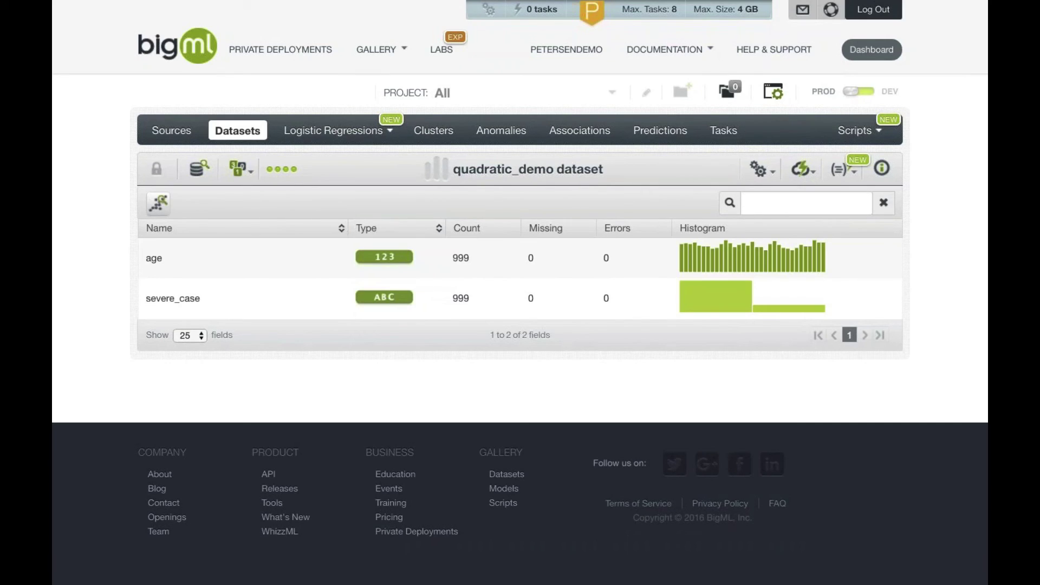
left_click(158, 204)
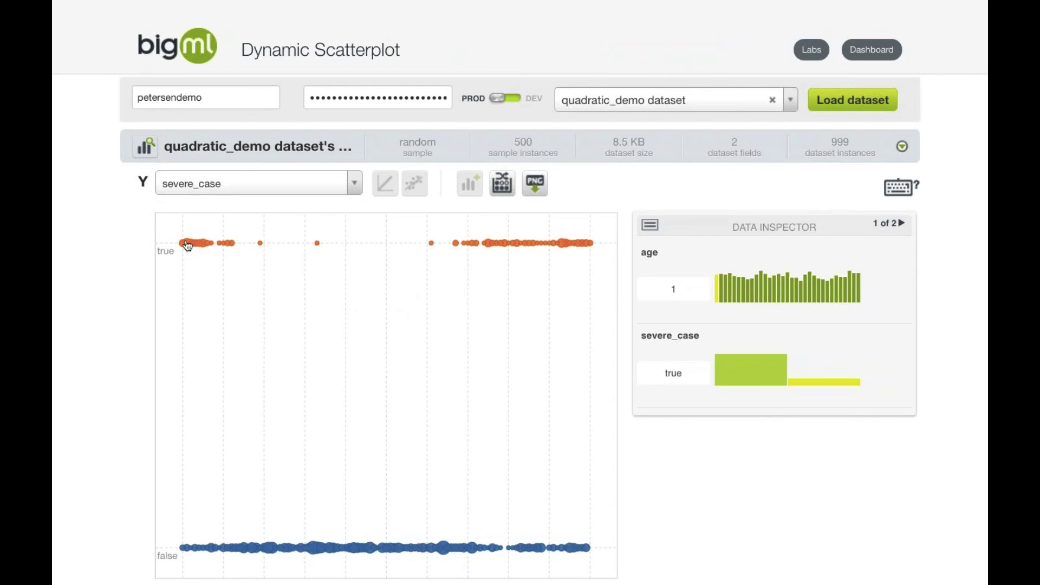
Examine how the true and false severe_case instances are distributed across age in the scatterplot.
scroll(245, 289, "down", 2)
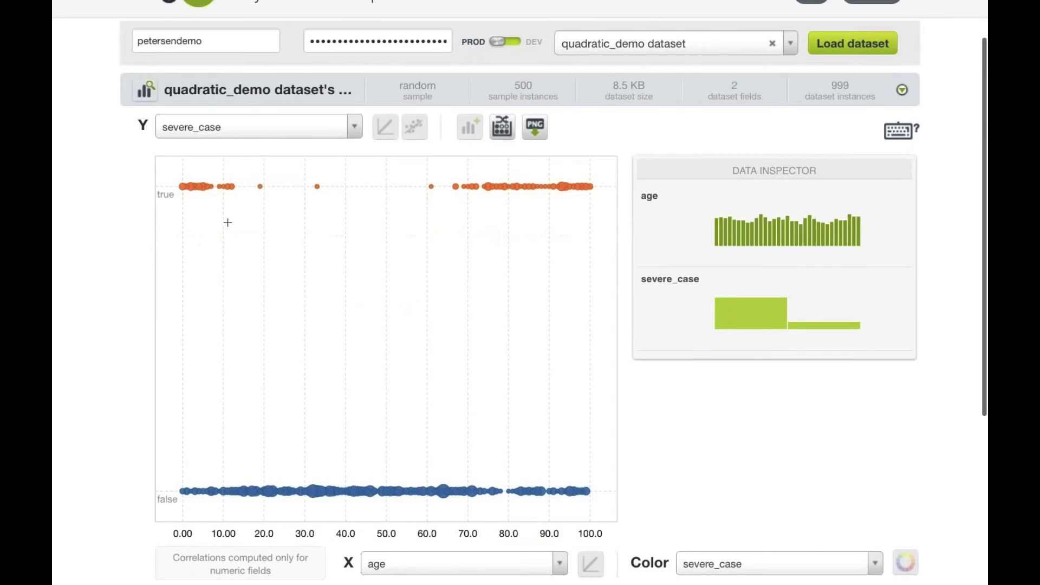
mouse_move(199, 192)
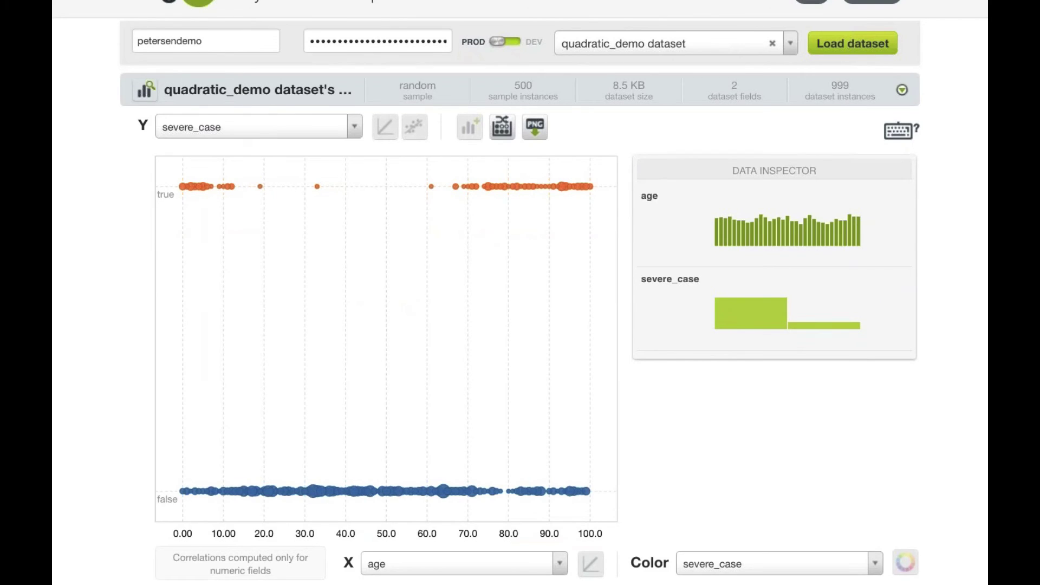
mouse_move(353, 490)
scroll(225, 262, "up", 2)
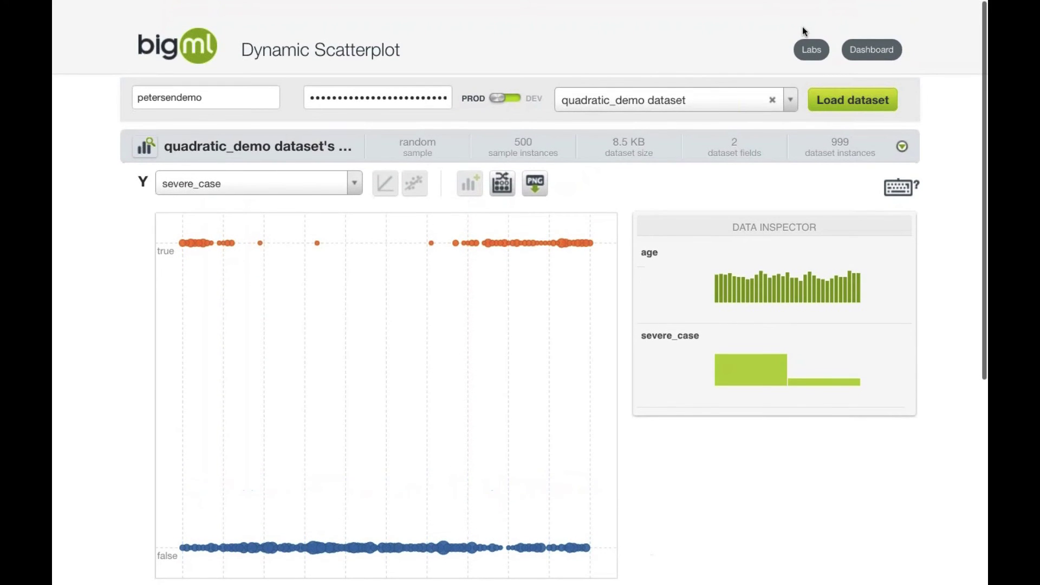
Return to the quadratic_demo dataset from the dashboard and open the form for adding fields to it.
left_click(868, 53)
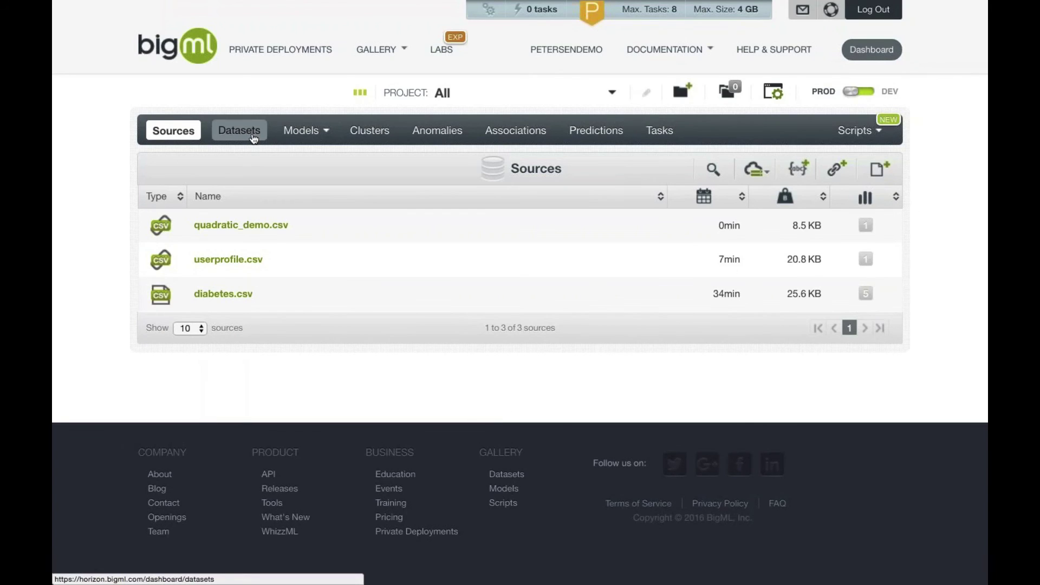
left_click(254, 139)
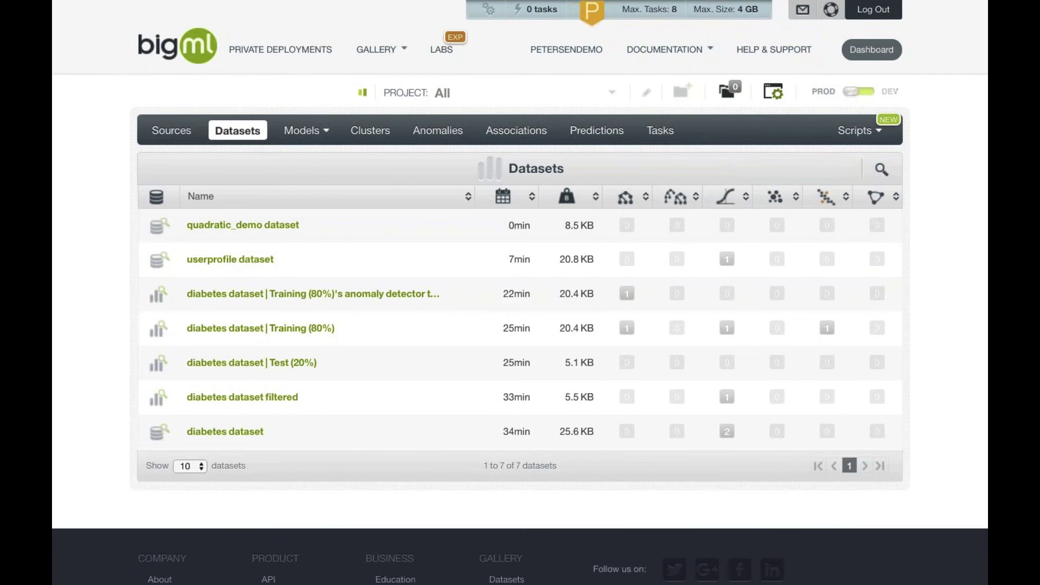
mouse_move(761, 169)
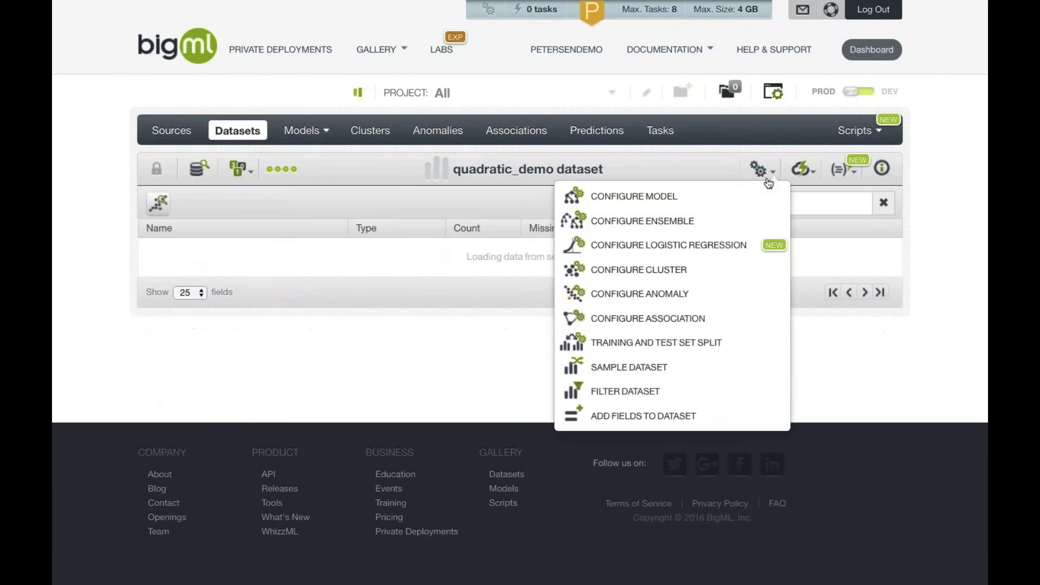
left_click(748, 409)
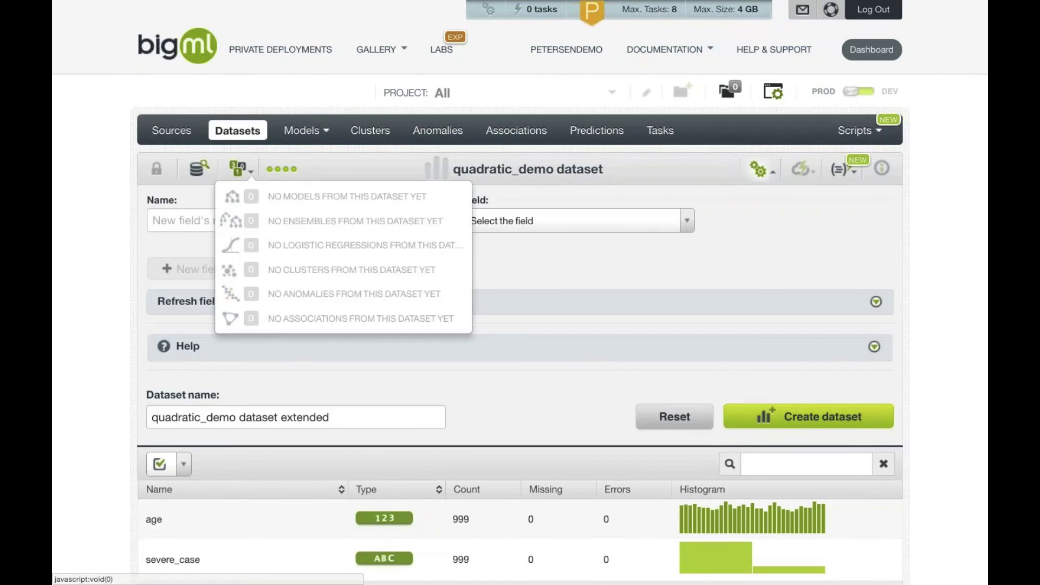
Define a new field age^2 as the Square of age and create the quadratic_demo dataset extended.
type("age^2")
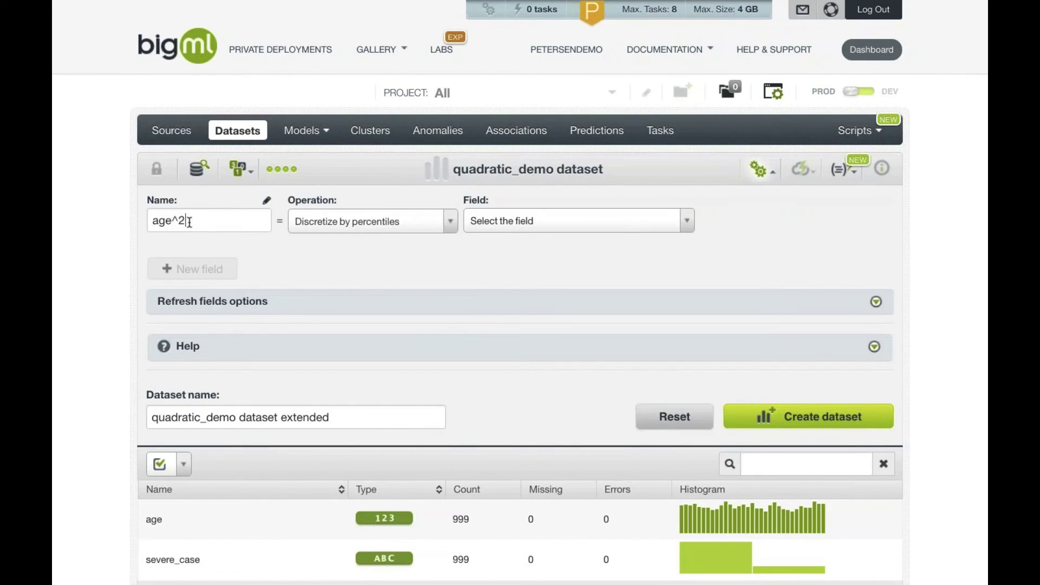
left_click(373, 221)
scroll(355, 329, "down", 6)
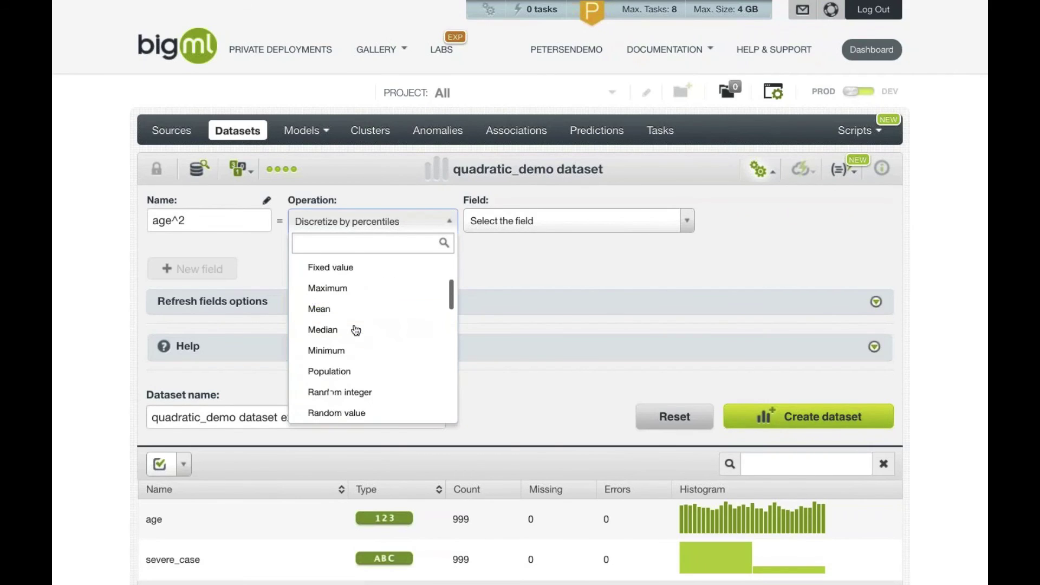
scroll(356, 330, "down", 3)
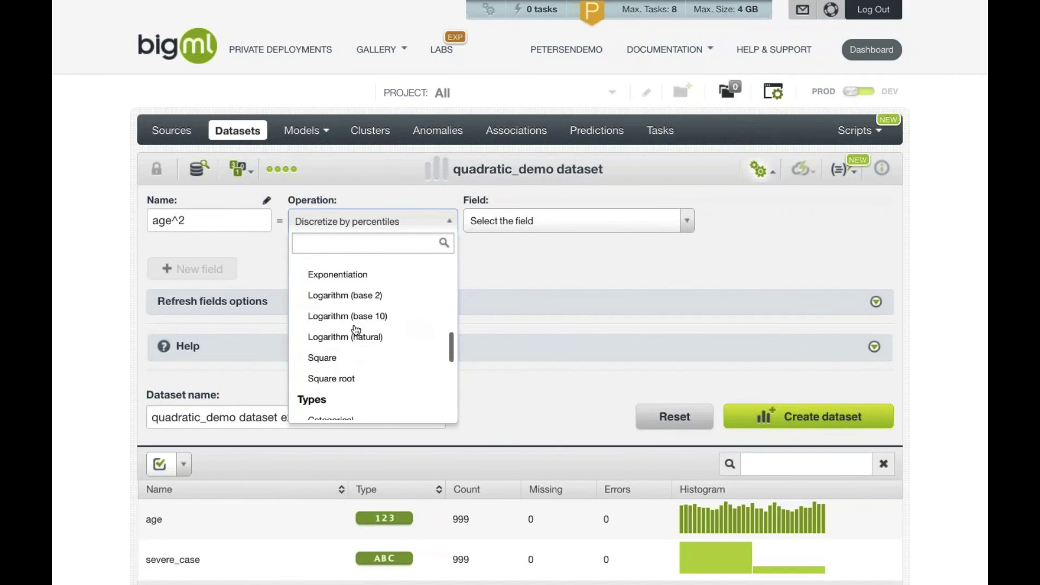
left_click(350, 356)
left_click(588, 221)
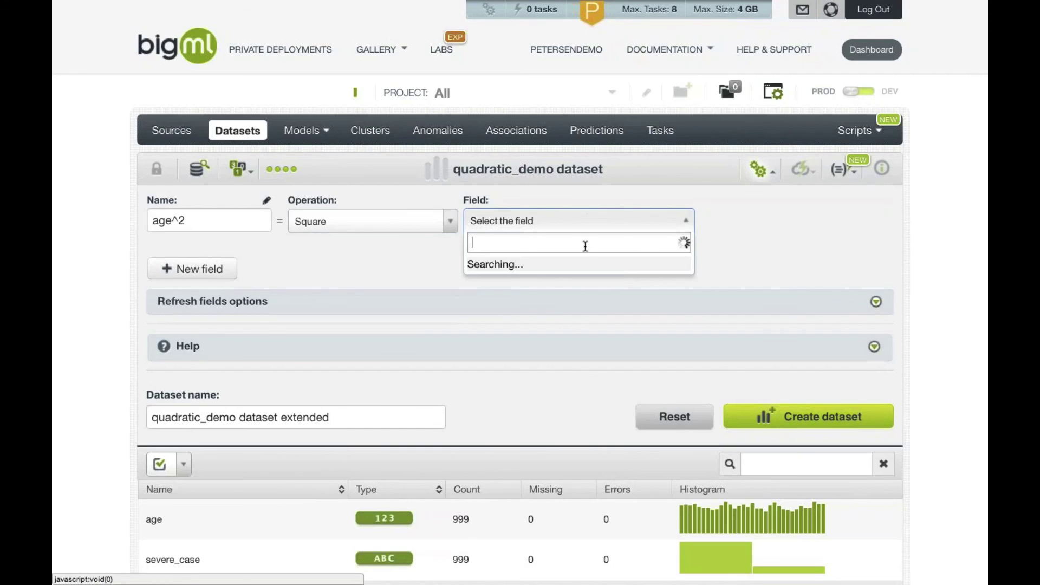
type("age")
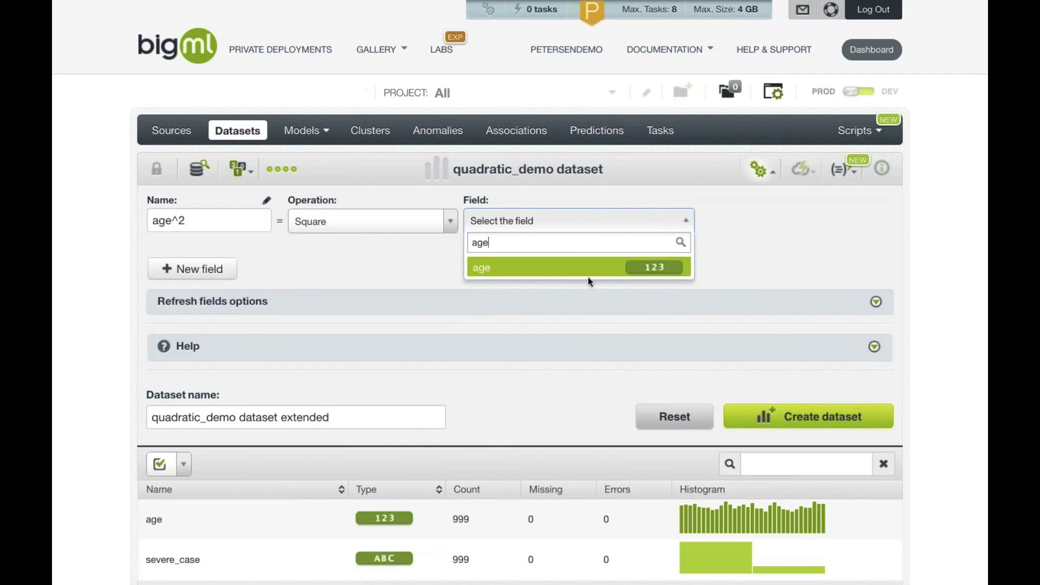
left_click(588, 274)
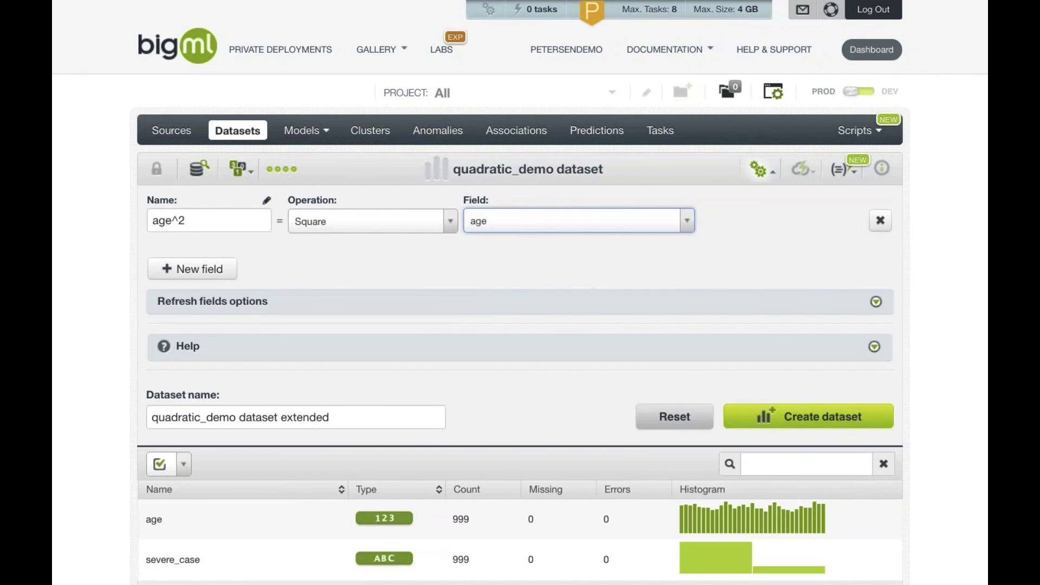
left_click(800, 412)
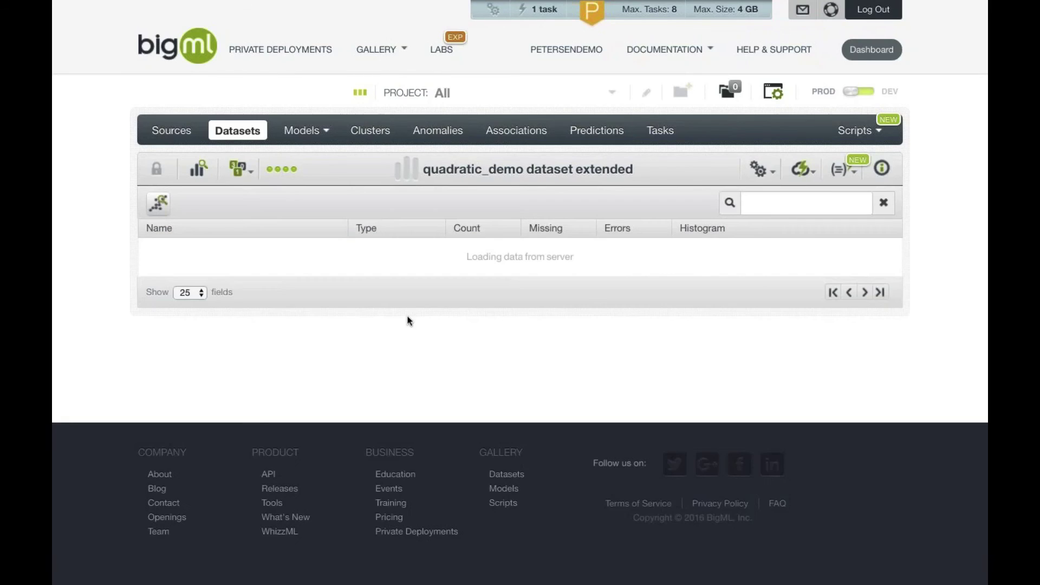
Split the extended dataset into 80% training and 20% test datasets.
left_click(760, 169)
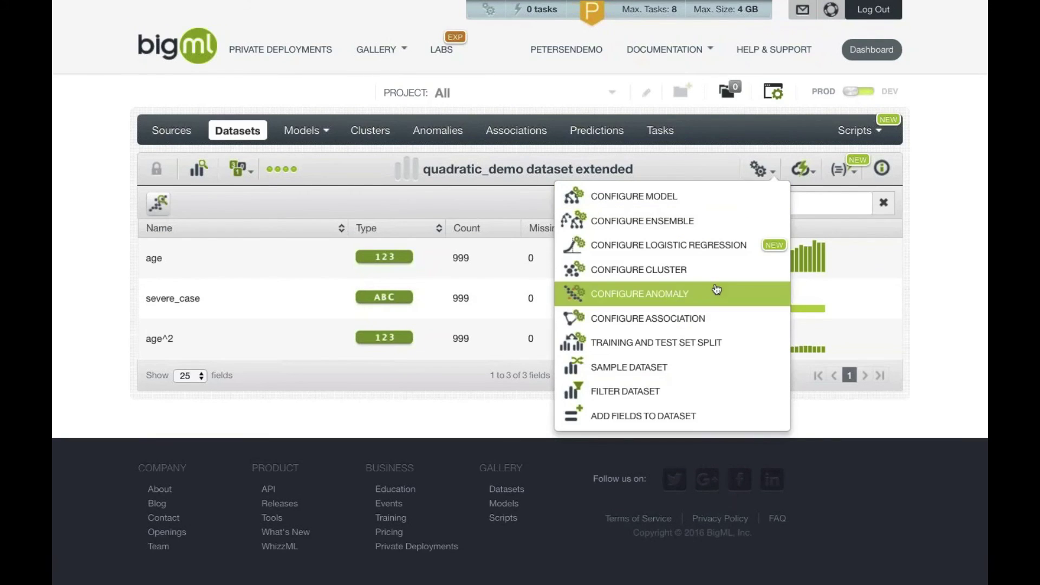
left_click(721, 341)
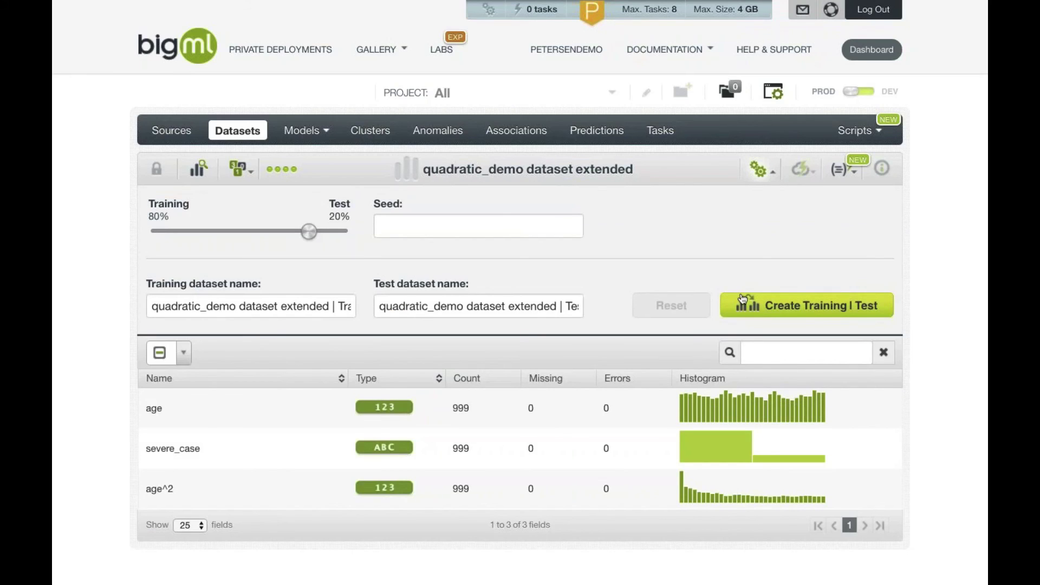
left_click(779, 304)
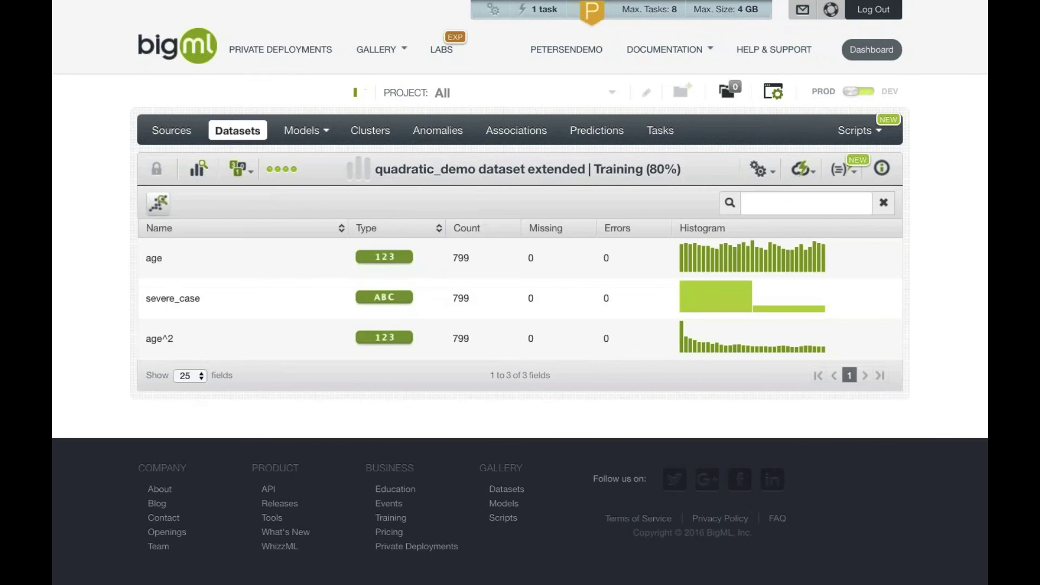
Create a logistic regression for severe_case from the training dataset with the age^2 field excluded.
left_click(761, 169)
left_click(738, 239)
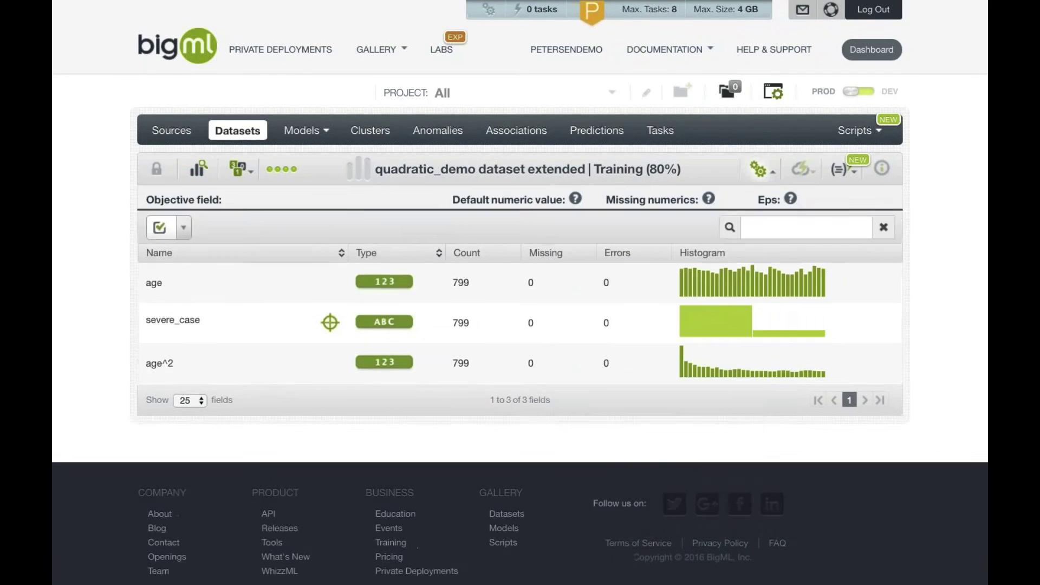
left_click(328, 522)
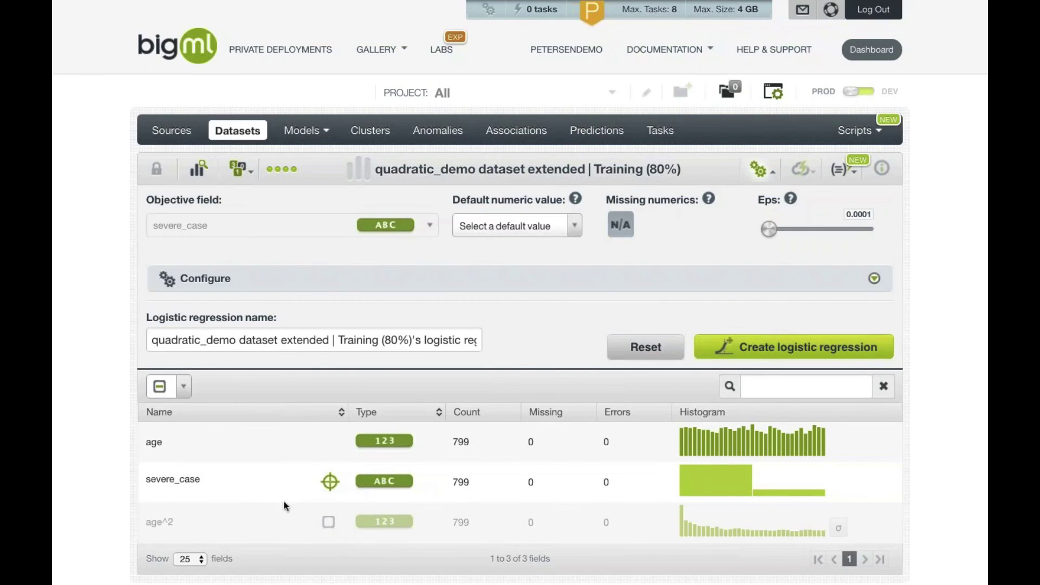
left_click(776, 351)
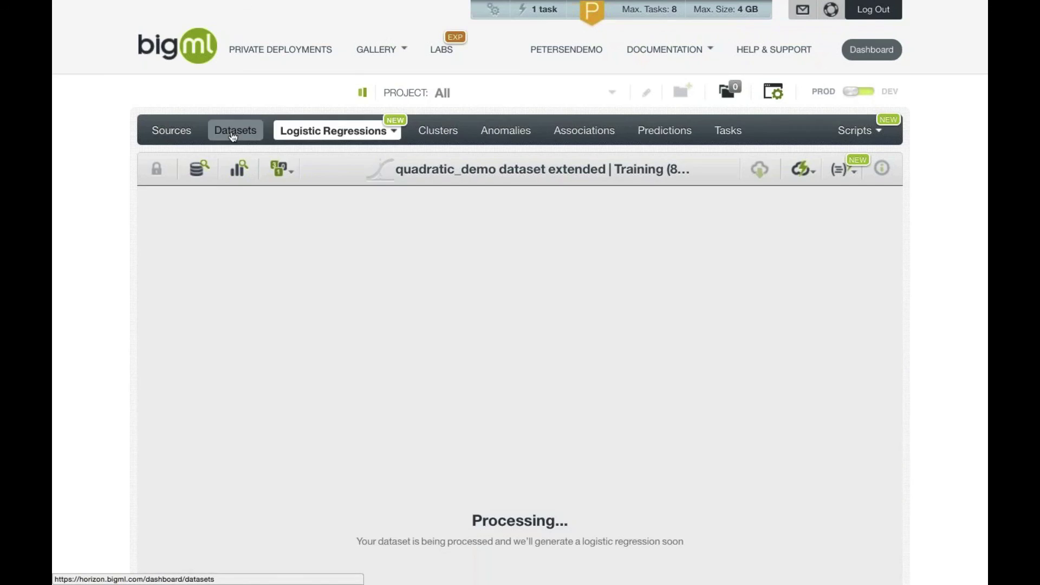
Return to the extended 80% training dataset and create a second severe_case logistic regression using both age and age^2.
left_click(227, 134)
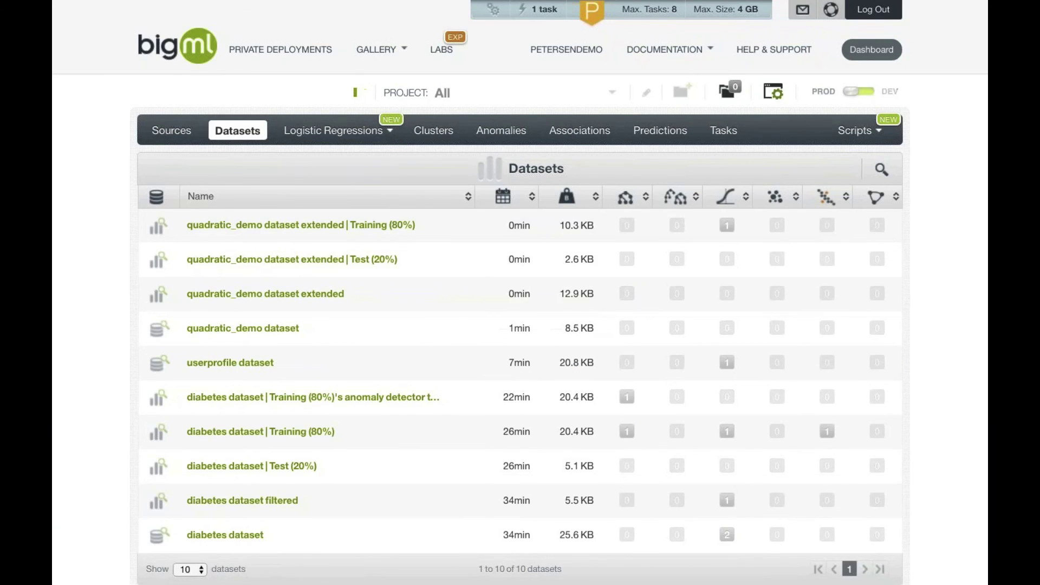
left_click(780, 225)
left_click(760, 170)
left_click(754, 244)
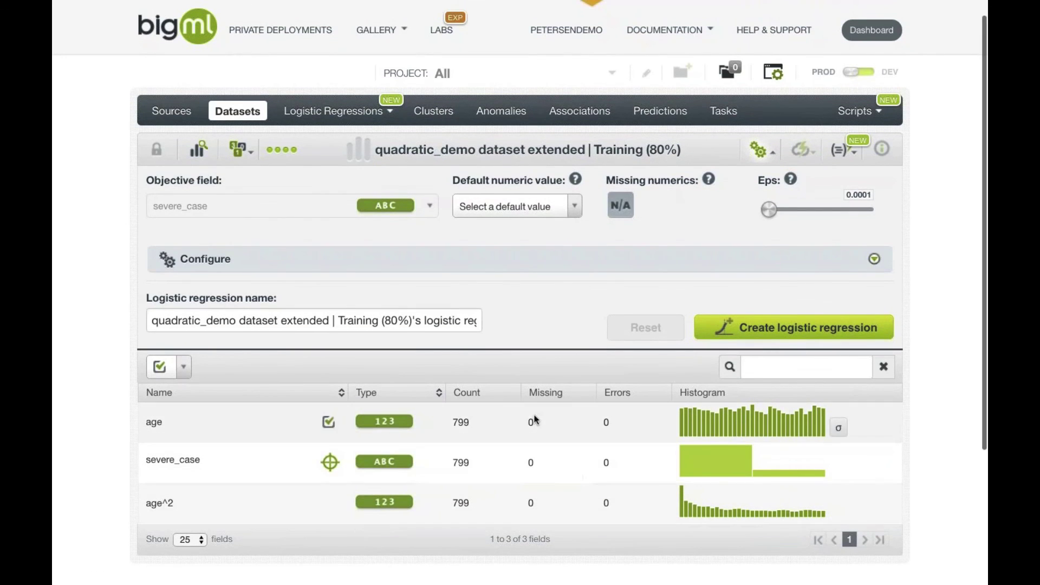
left_click(770, 328)
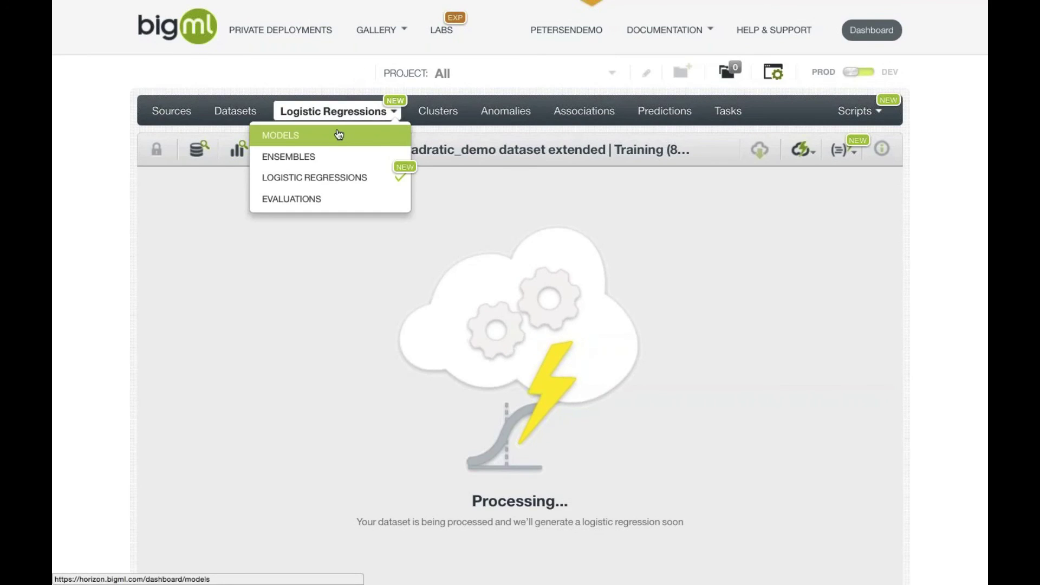
Open the older severe_case logistic regression, built without age^2, and evaluate it against the 20% test dataset.
left_click(344, 183)
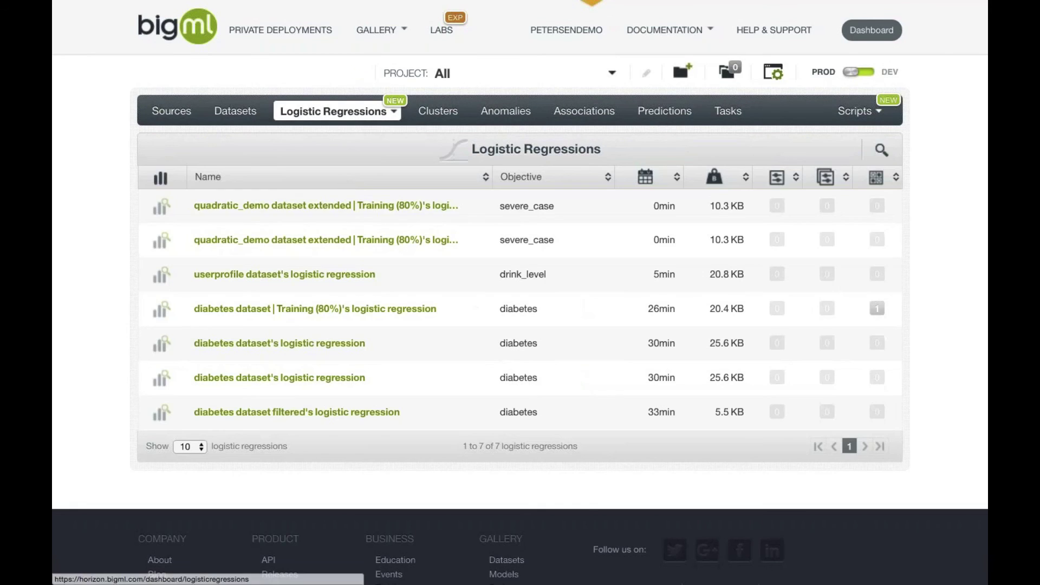
left_click(378, 242)
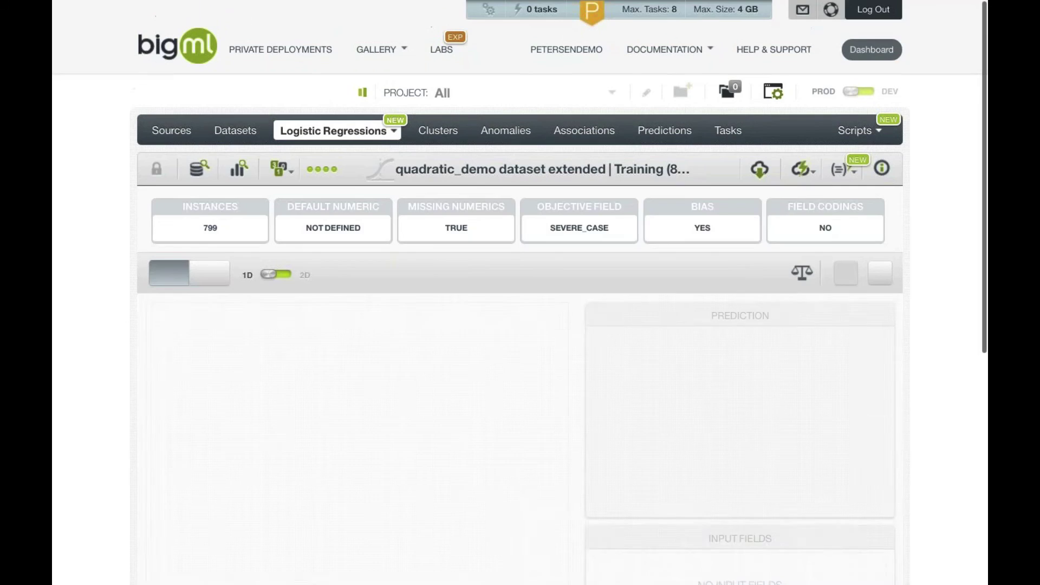
mouse_move(803, 181)
left_click(789, 247)
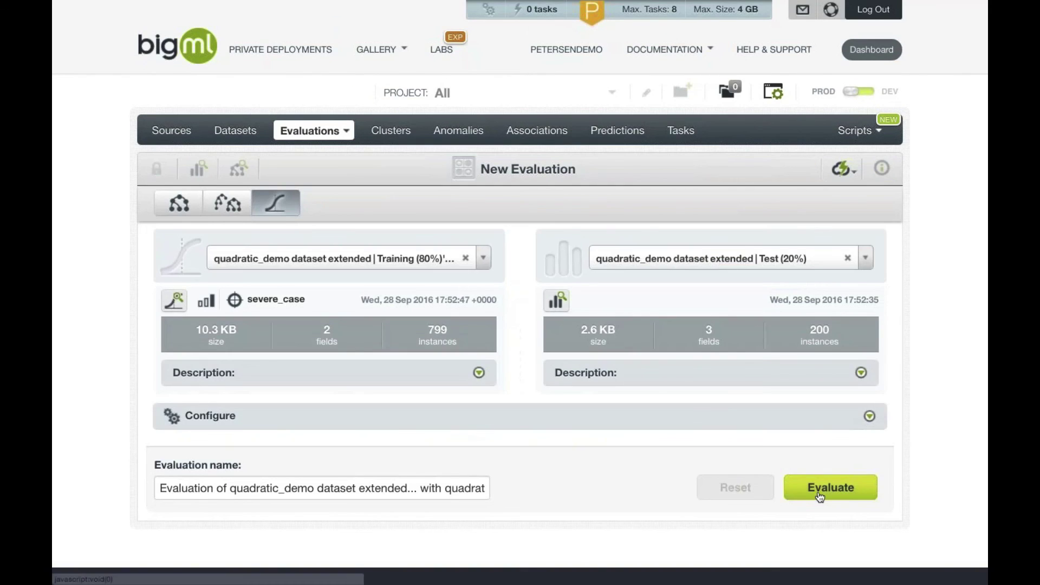
left_click(818, 492)
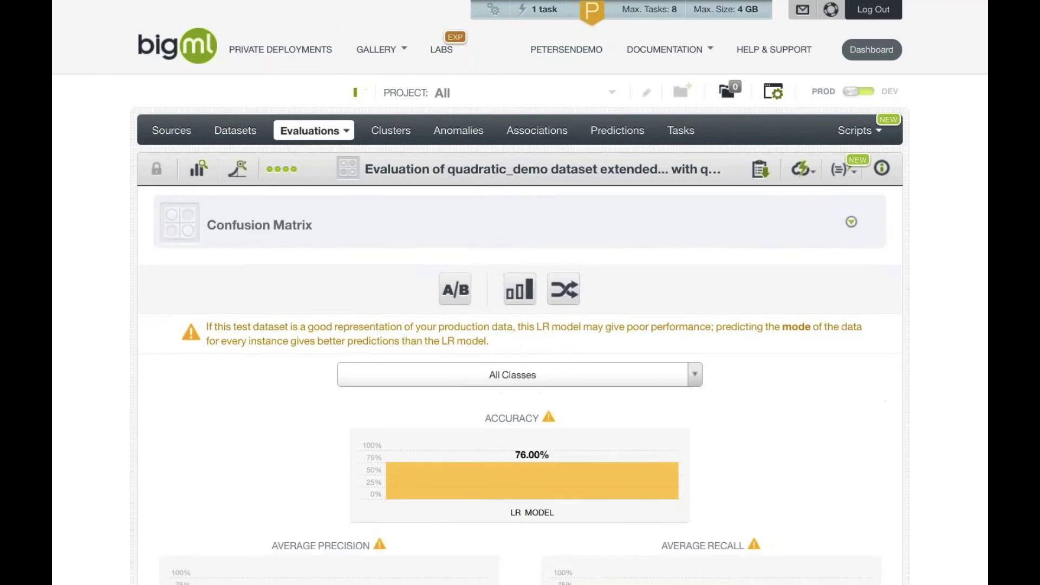
Show the mode benchmark beside the model's metrics in the evaluation.
scroll(520, 325, "down", 4)
scroll(520, 293, "down", 2)
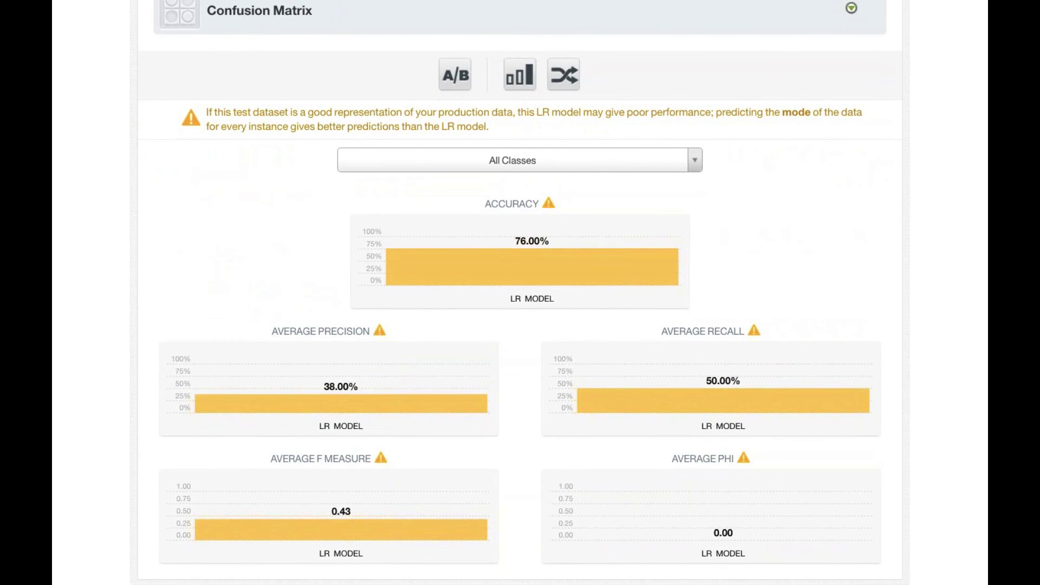
left_click(520, 74)
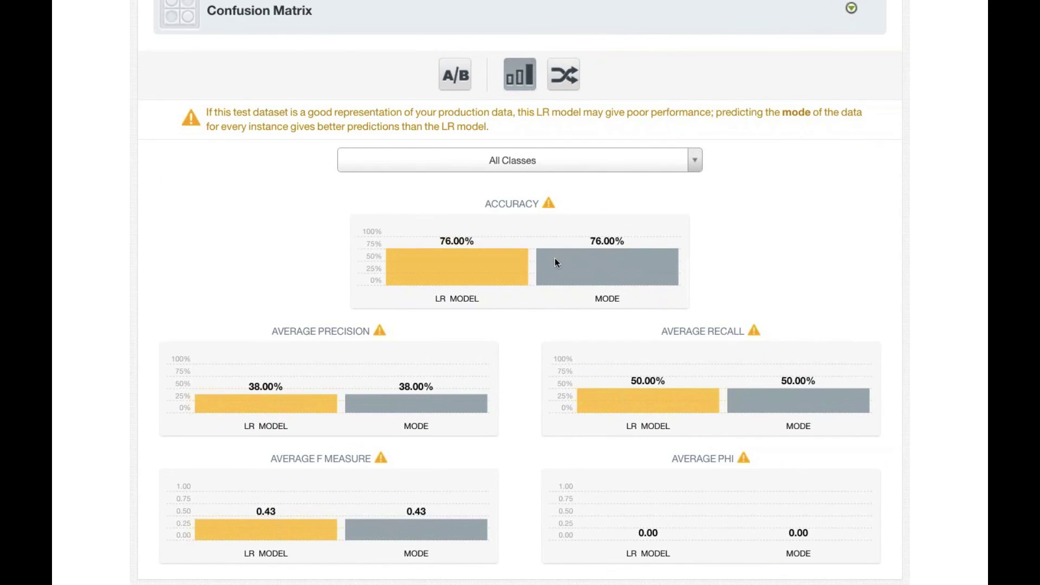
Open the newer severe_case logistic regression that includes age^2 and evaluate it against the 20% test dataset.
scroll(555, 258, "up", 3)
scroll(740, 154, "up", 7)
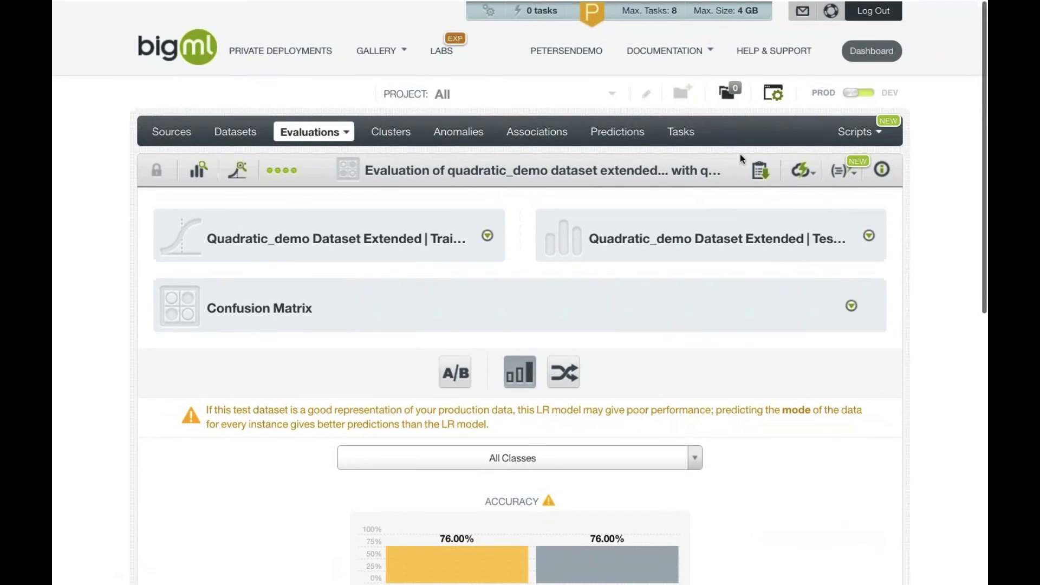
mouse_move(314, 131)
left_click(296, 206)
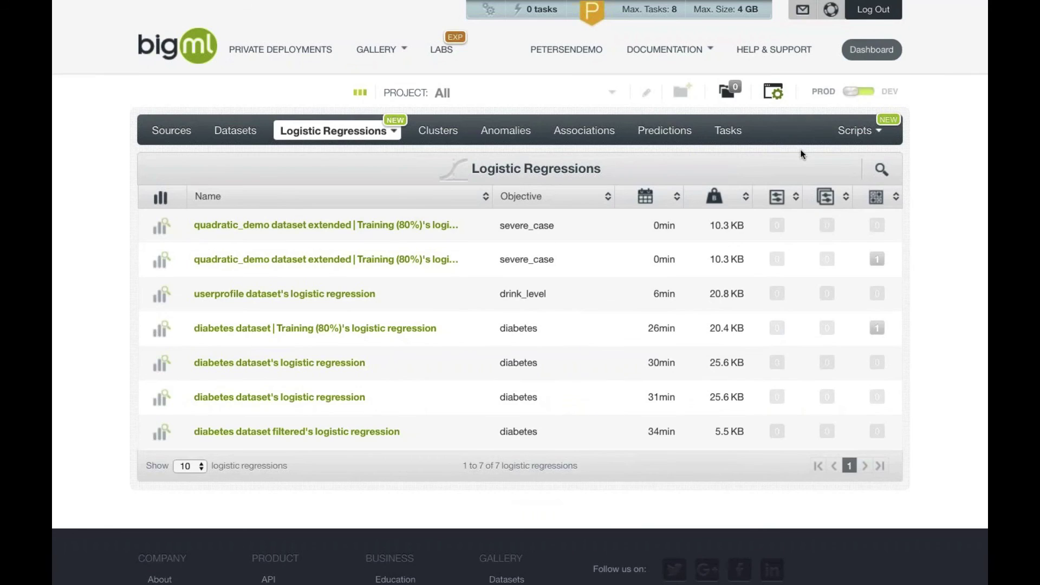
left_click(786, 225)
mouse_move(800, 169)
left_click(786, 240)
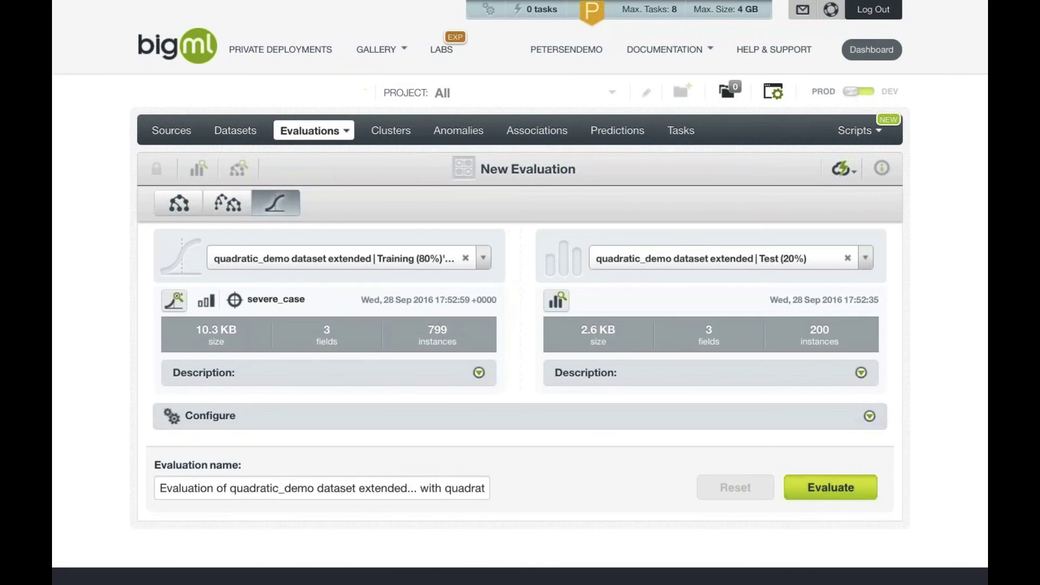
left_click(830, 487)
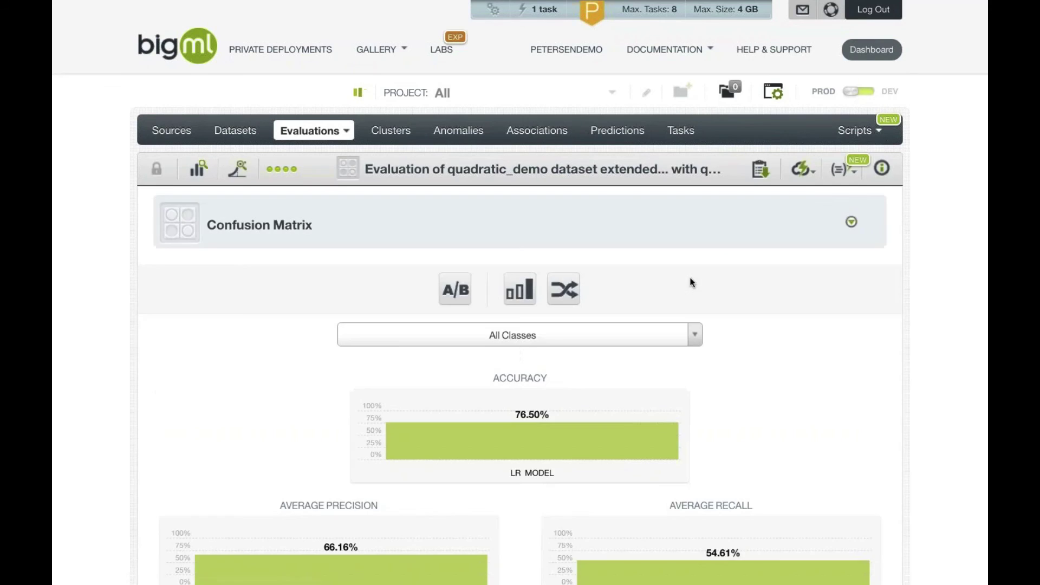
Compare this evaluation with the one for the model without age^2 and review their accuracy, precision, recall, F measure and phi.
scroll(690, 283, "down", 3)
mouse_move(796, 108)
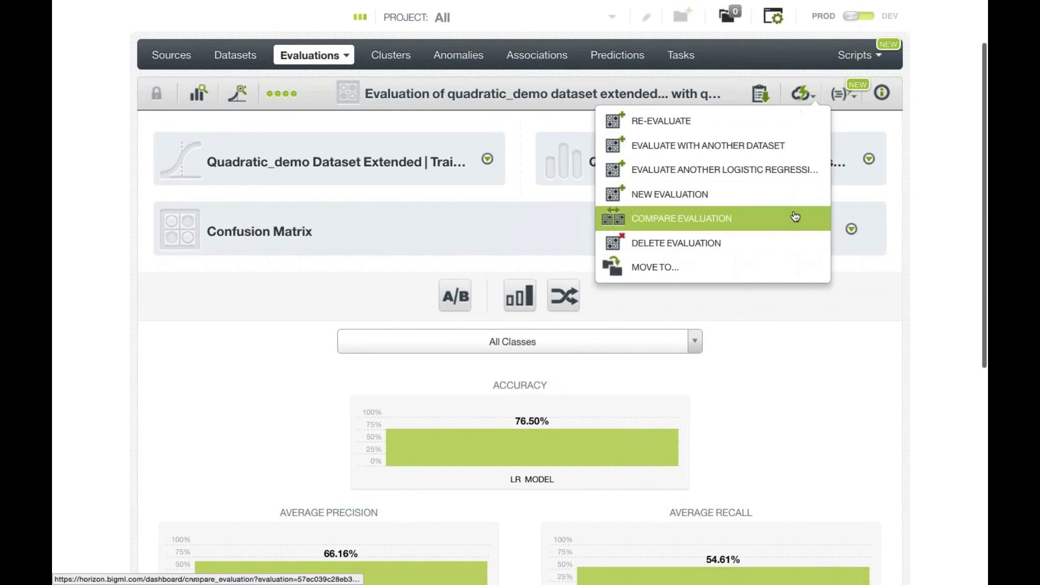
left_click(794, 218)
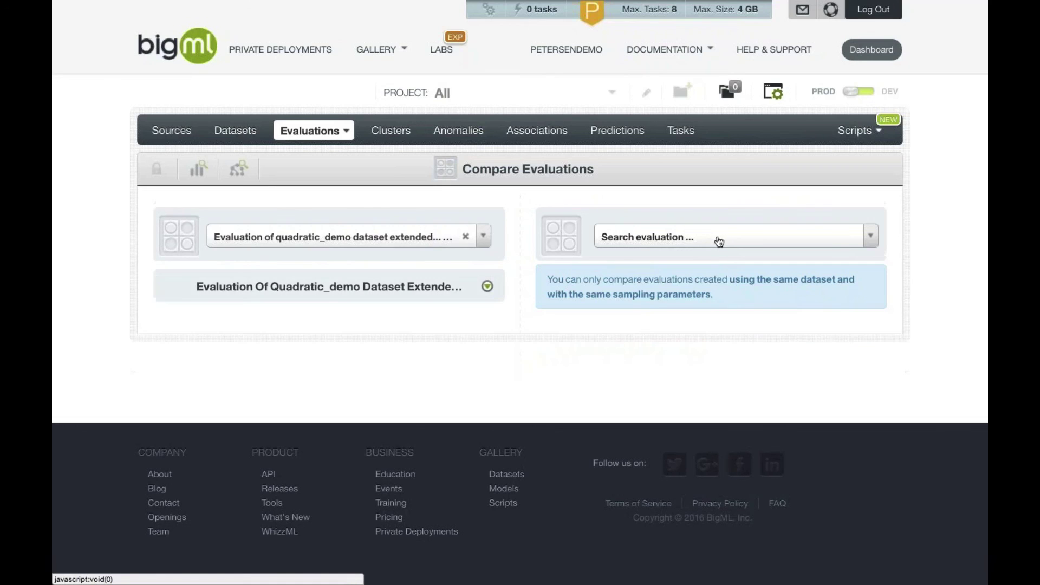
left_click(718, 241)
type("Ea")
key("BackSpace")
type("val")
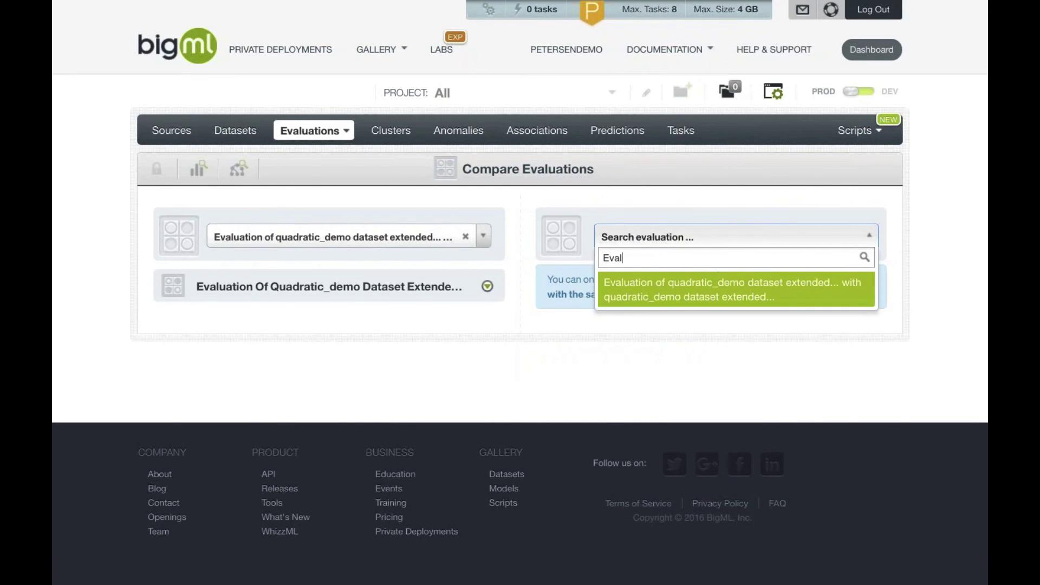
key("Return")
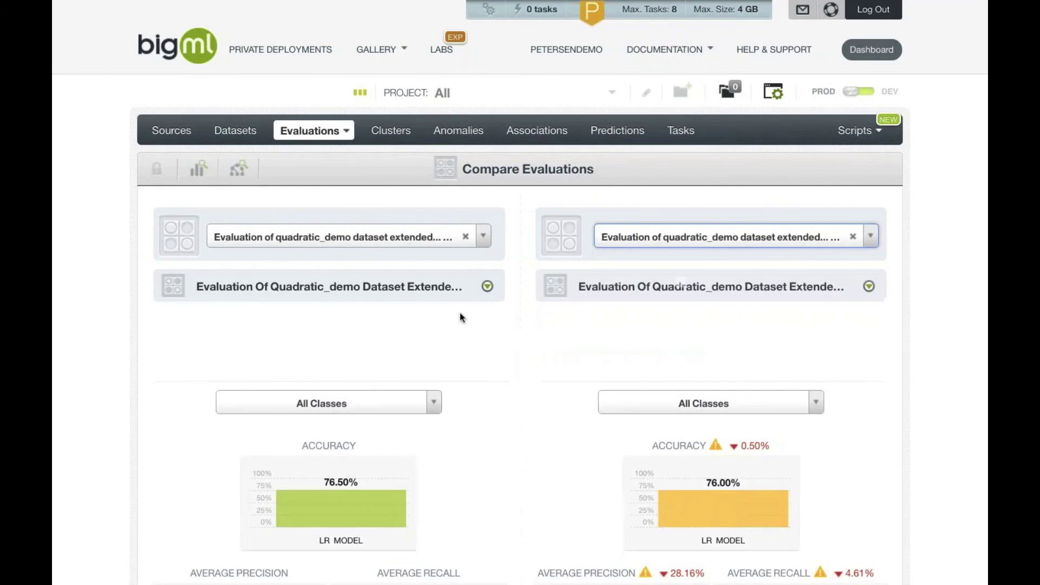
scroll(459, 313, "down", 5)
scroll(520, 282, "down", 1)
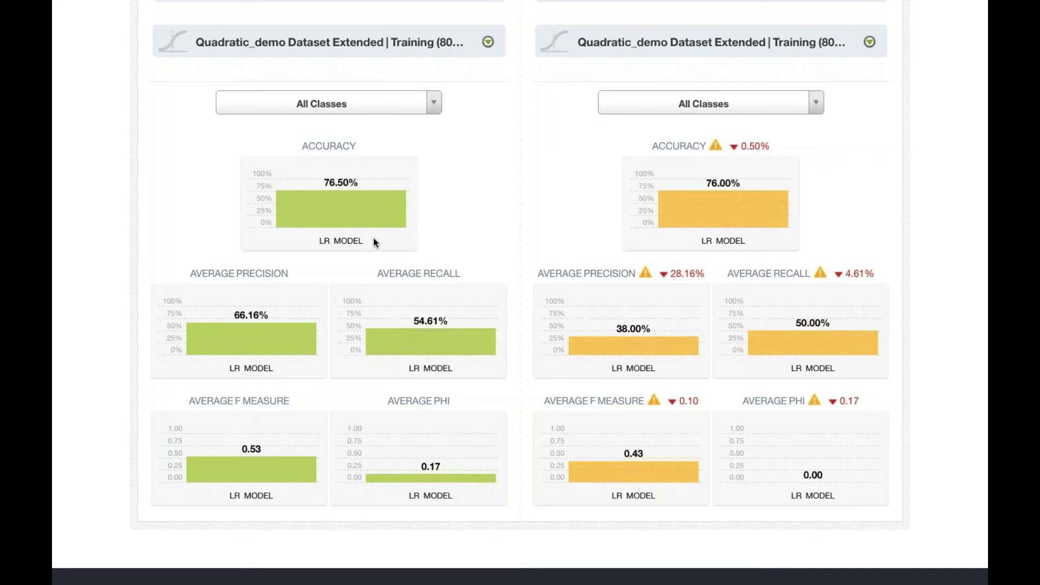
Switch to the Keynote presentation and advance to the LR versus DT slide.
key("super+Tab")
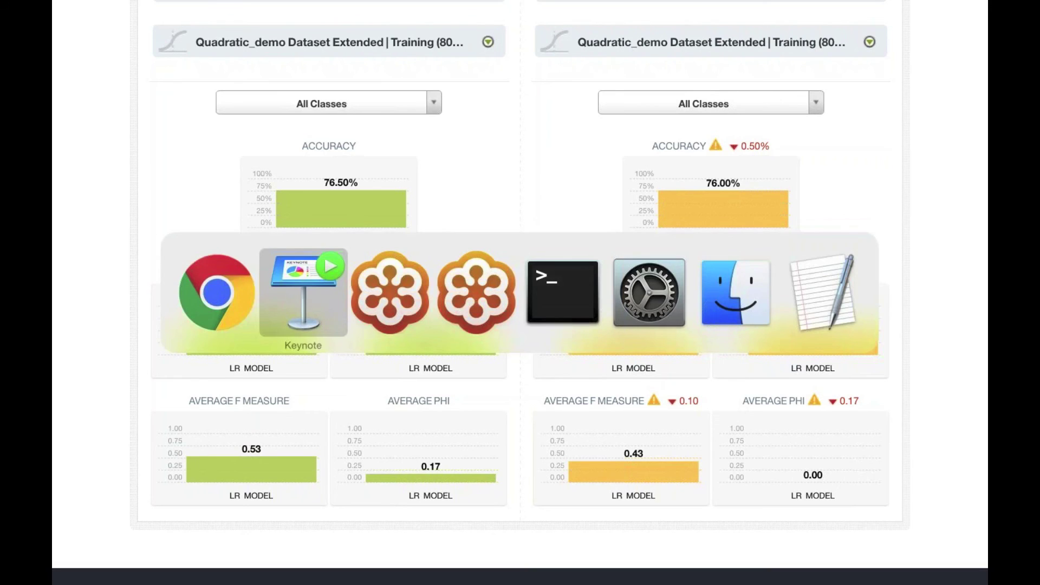
key("Right")
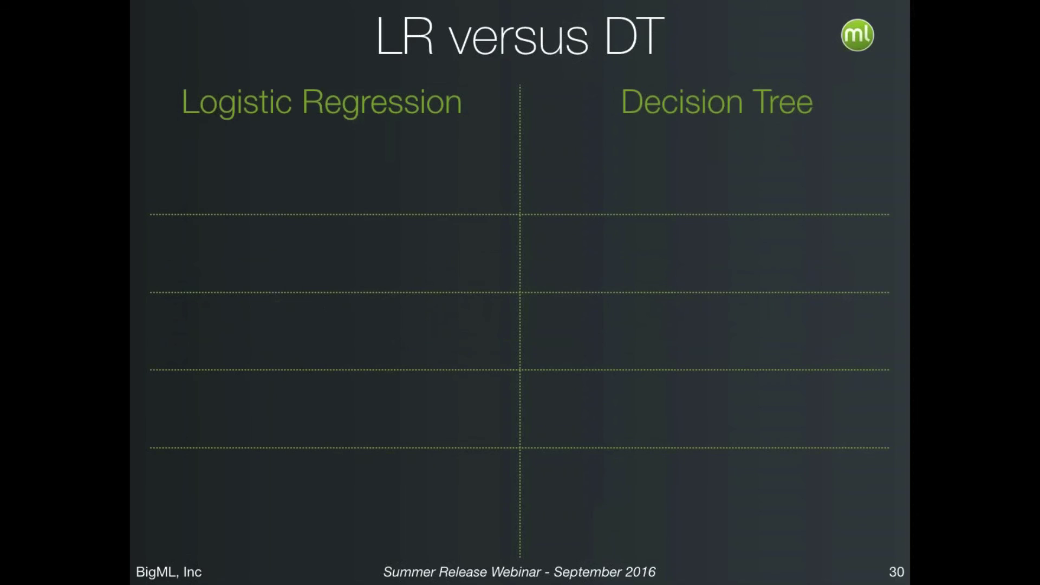